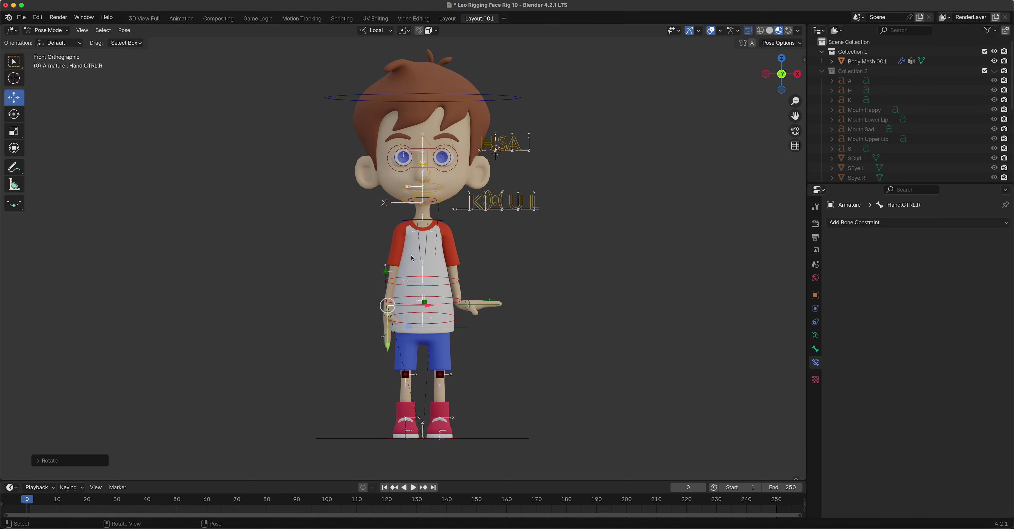
# Rotate the left hand control Hand.CTRL.L so the hand hangs straight down beside the body.
pyautogui.click(478, 308)
pyautogui.press('r')
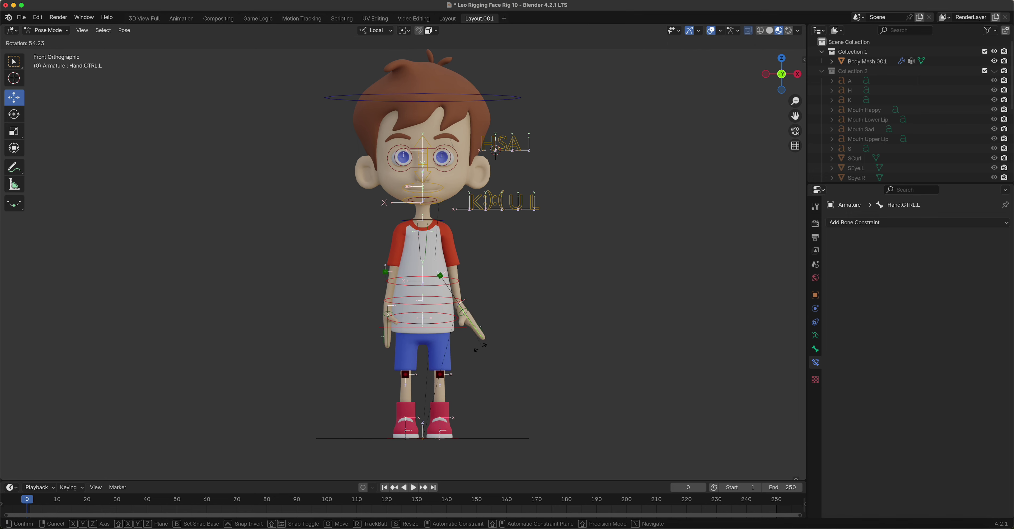
pyautogui.click(457, 356)
# Curl the left fingers into a fist with Curl.CTRL.L and move Hand.CTRL.L about 0.13 m outward and slightly up.
pyautogui.scroll(3, 503, 325)
pyautogui.scroll(2, 504, 334)
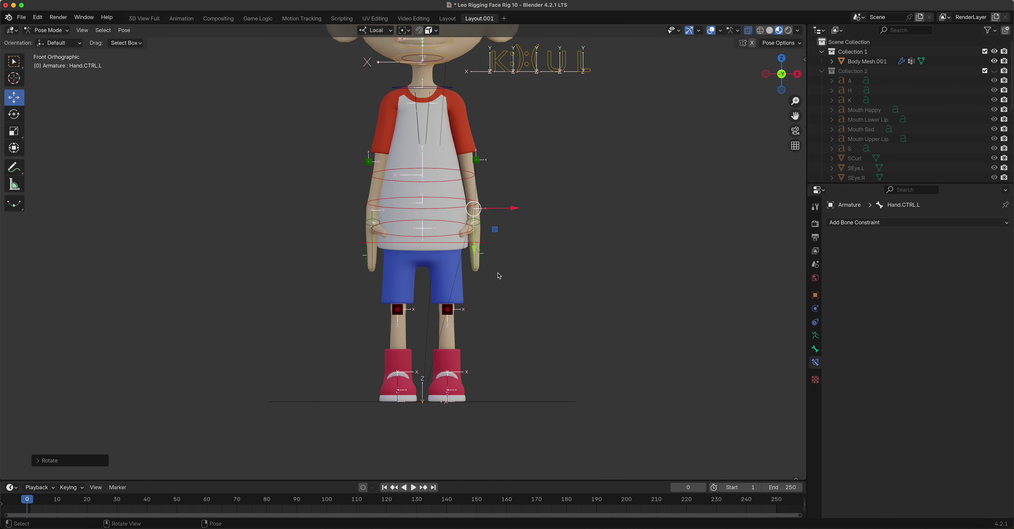
pyautogui.scroll(3, 549, 261)
pyautogui.click(564, 249)
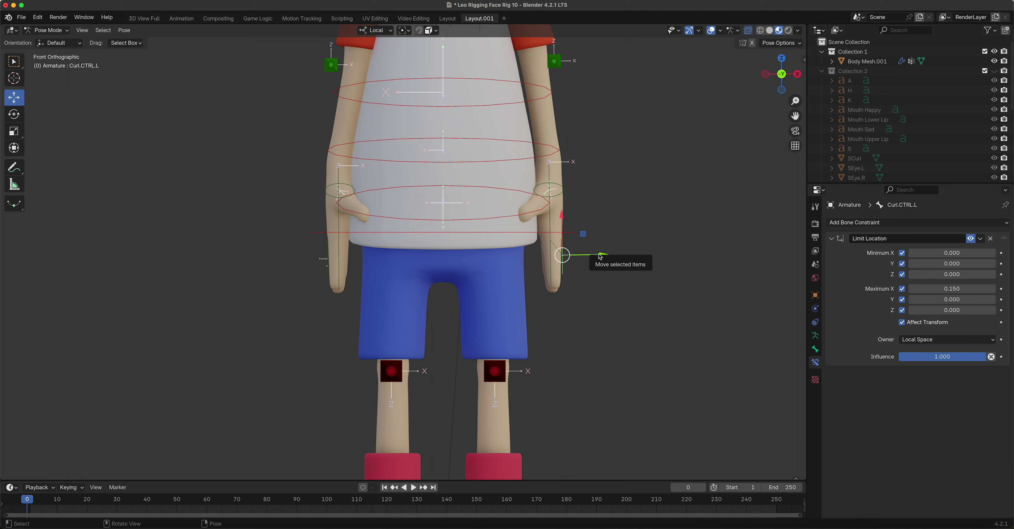
pyautogui.press('r')
pyautogui.press('g')
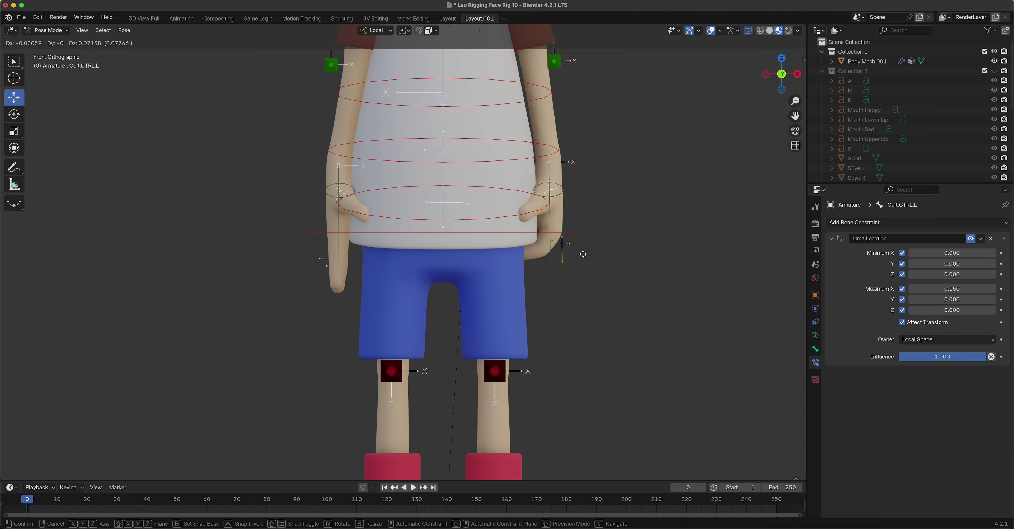
pyautogui.click(582, 253)
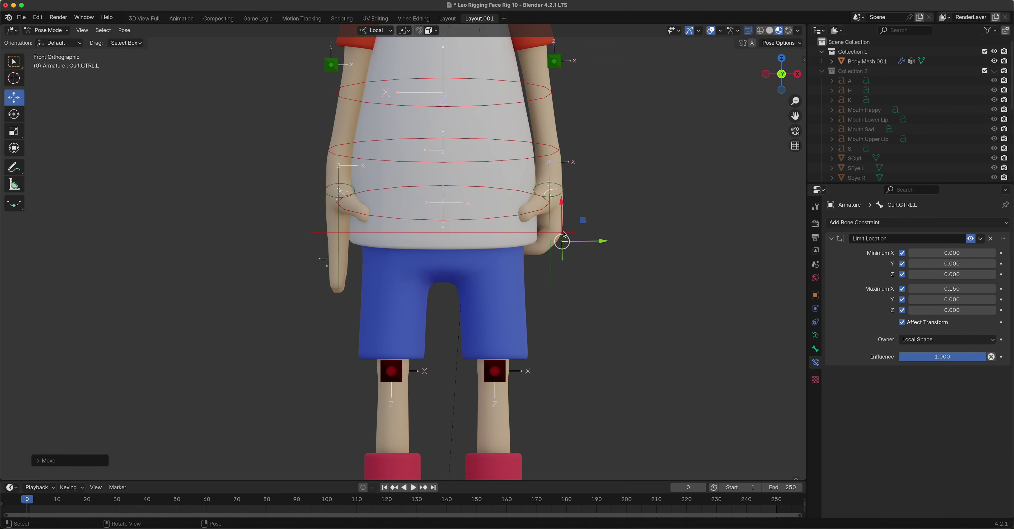
pyautogui.click(551, 227)
pyautogui.press('g')
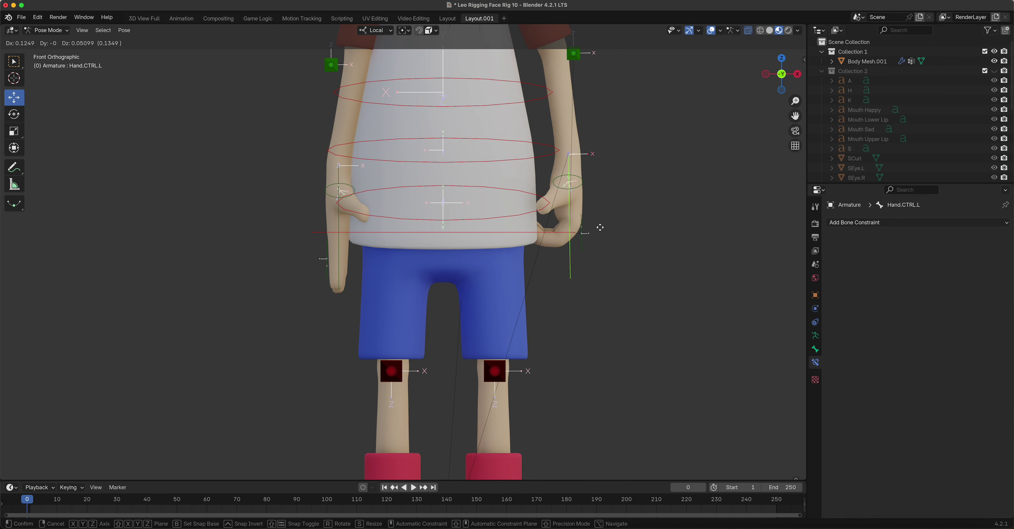
pyautogui.click(600, 230)
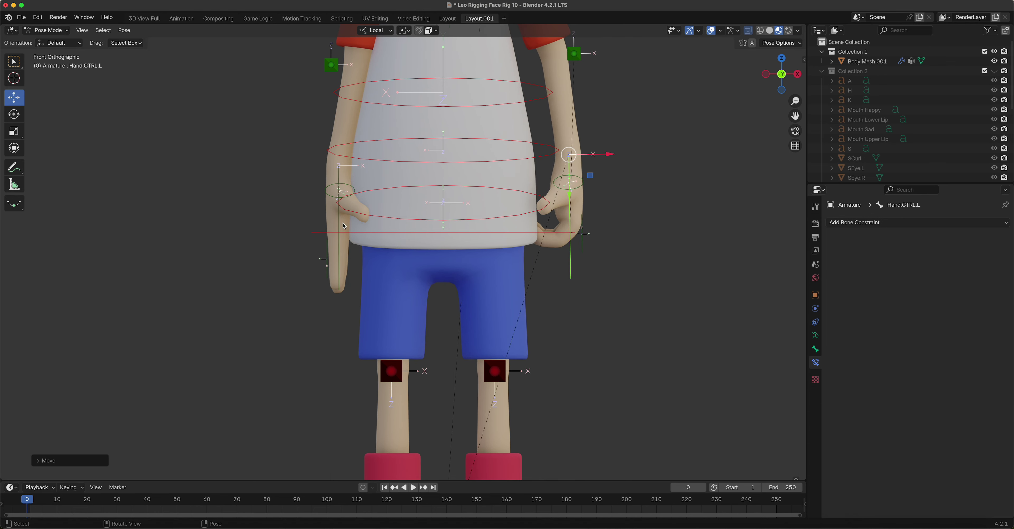
# Curl the right fingers with Curl.CTRL.R and move Hand.CTRL.R outward and slightly up to match the other side.
pyautogui.click(325, 254)
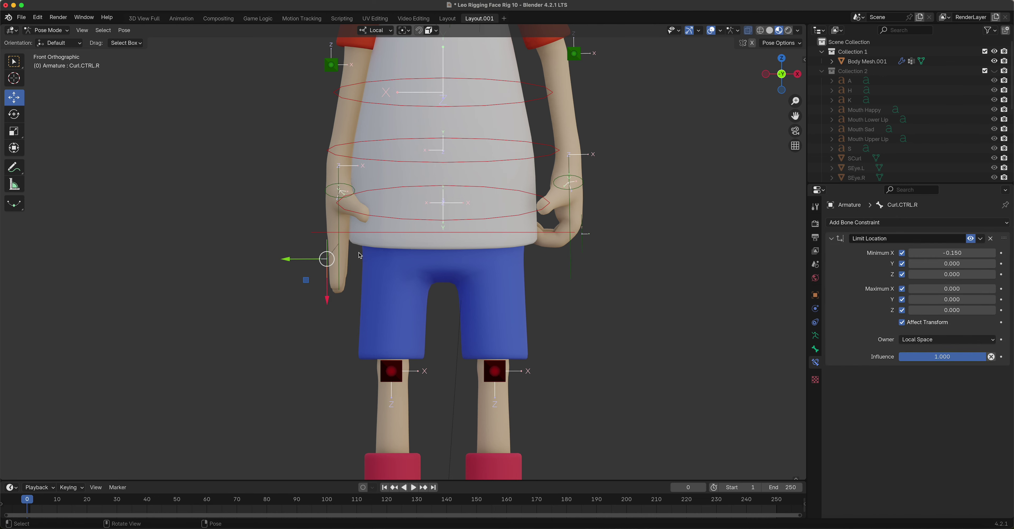
pyautogui.press('g')
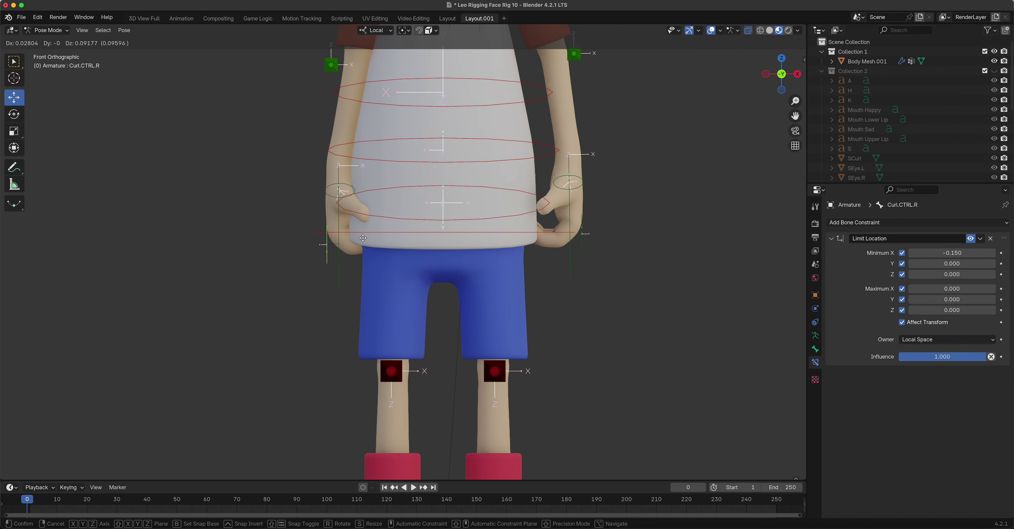
pyautogui.click(342, 235)
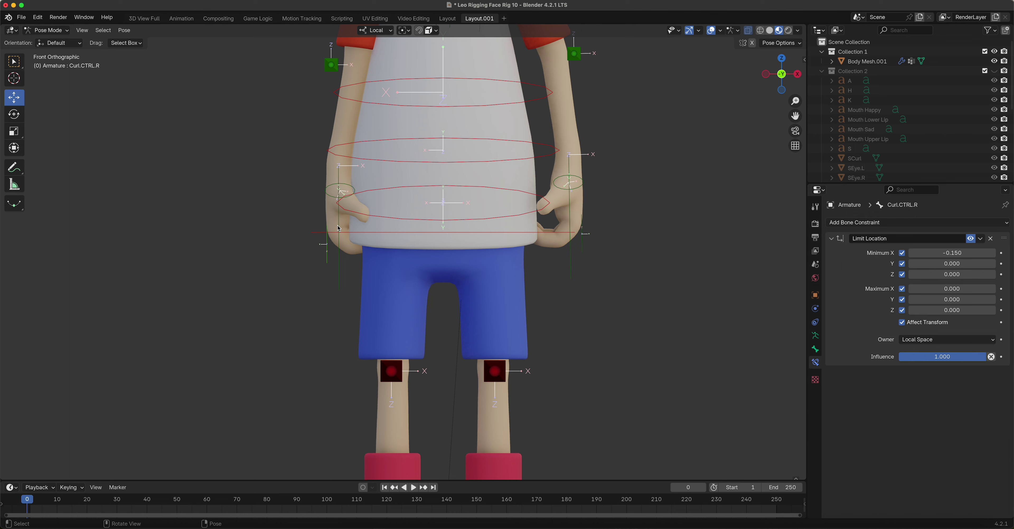
pyautogui.click(338, 229)
pyautogui.press('g')
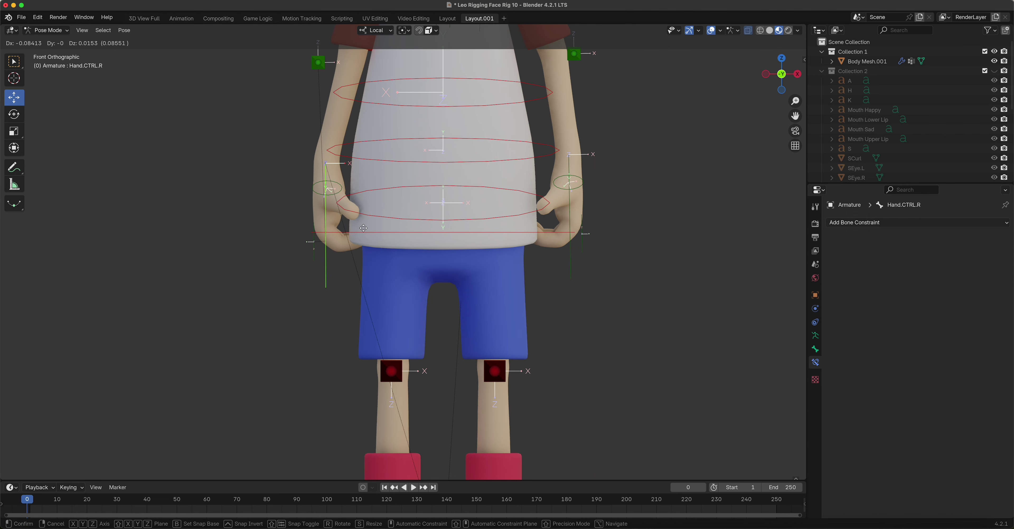
pyautogui.click(367, 221)
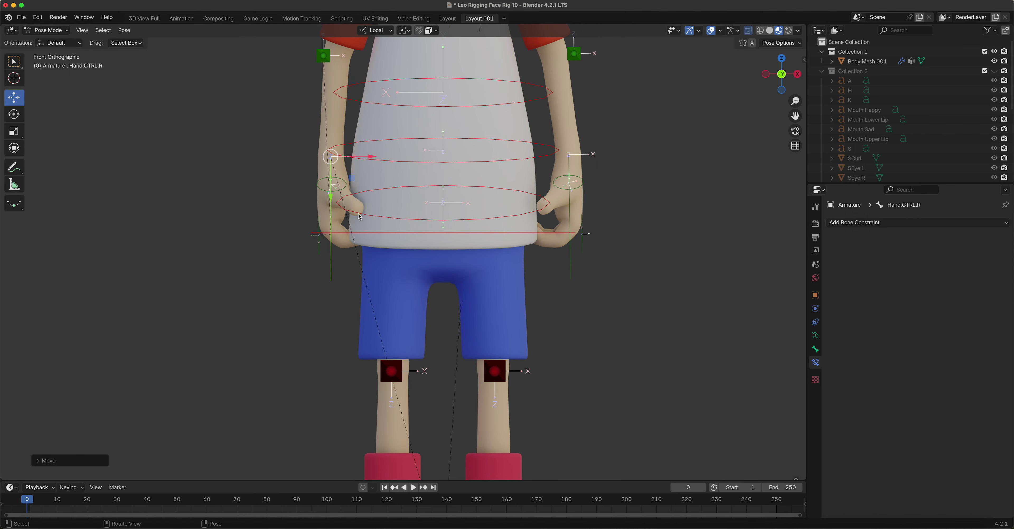
# Rotate Thumb01.R, first about its local Z axis, to fold the right thumb in toward the fist.
pyautogui.click(342, 192)
pyautogui.moveTo(342, 193); pyautogui.dragTo(522, 258, button='middle')
pyautogui.press('r')
pyautogui.press('z')
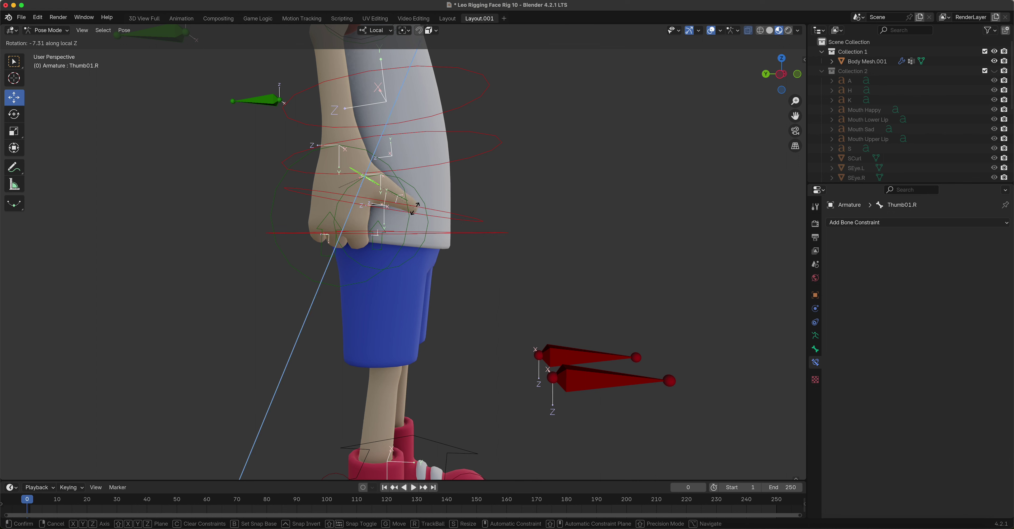
pyautogui.click(442, 256)
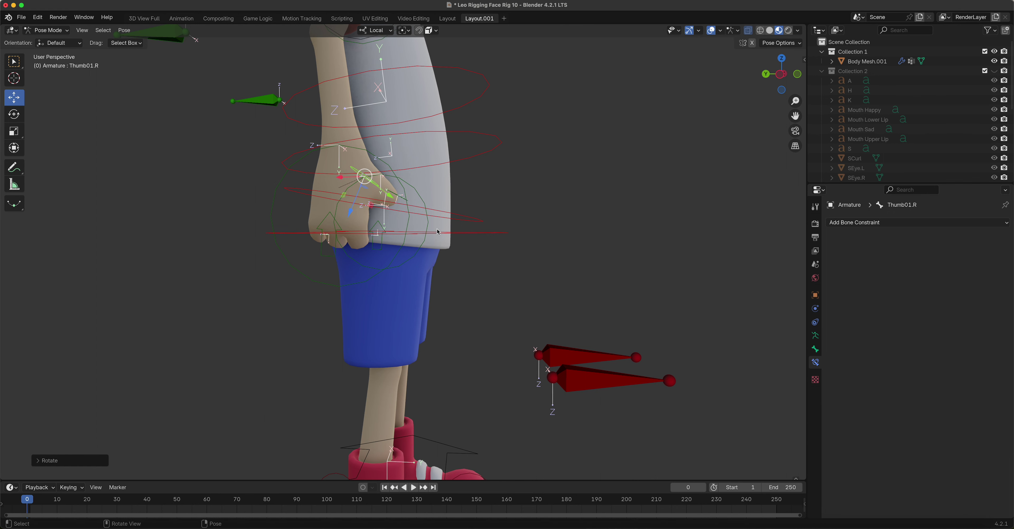
pyautogui.click(15, 114)
pyautogui.moveTo(510, 281); pyautogui.dragTo(390, 197, button='middle')
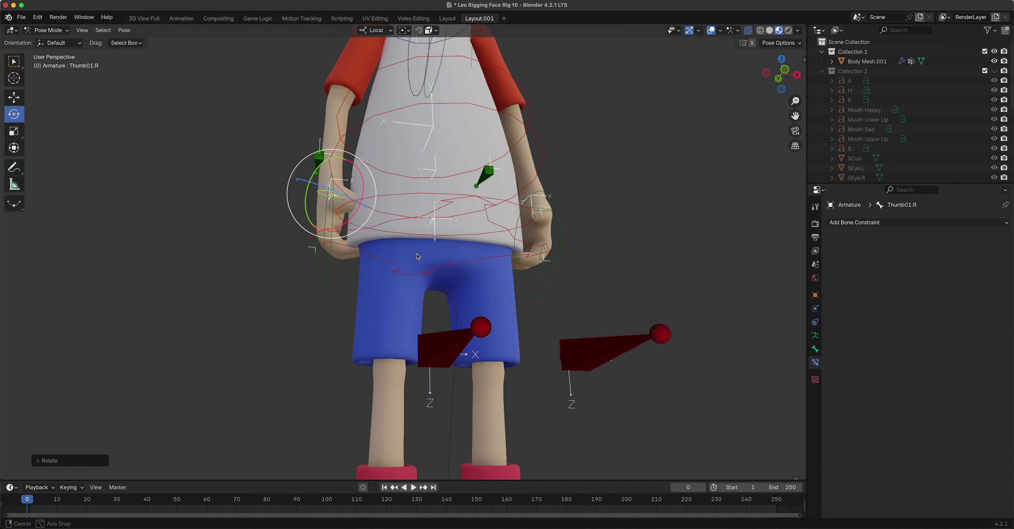
pyautogui.moveTo(367, 166); pyautogui.dragTo(479, 201)
# Rotate Thumb01.L, first about its local Z axis, to fold the left thumb in toward the fist.
pyautogui.moveTo(554, 225); pyautogui.dragTo(532, 221, button='middle')
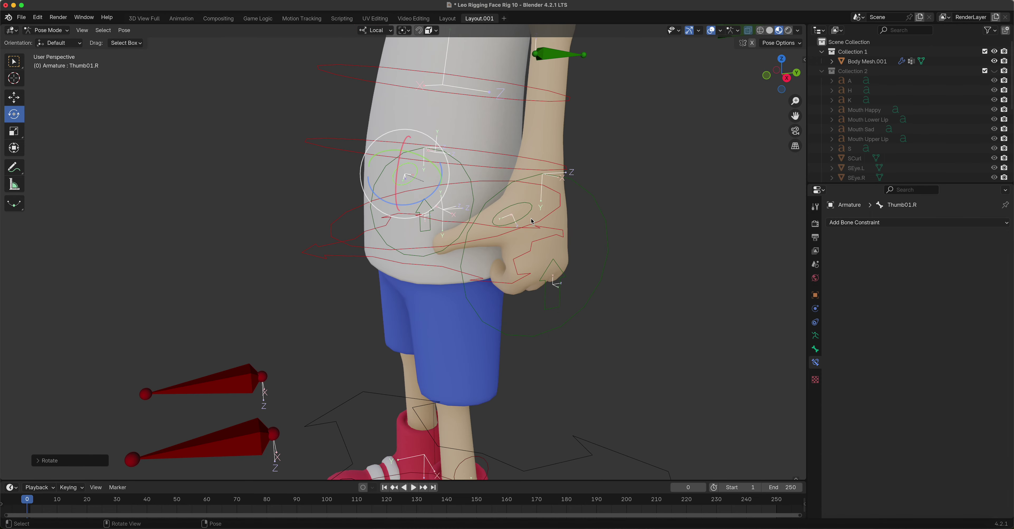
pyautogui.click(528, 215)
pyautogui.press('r')
pyautogui.press('z')
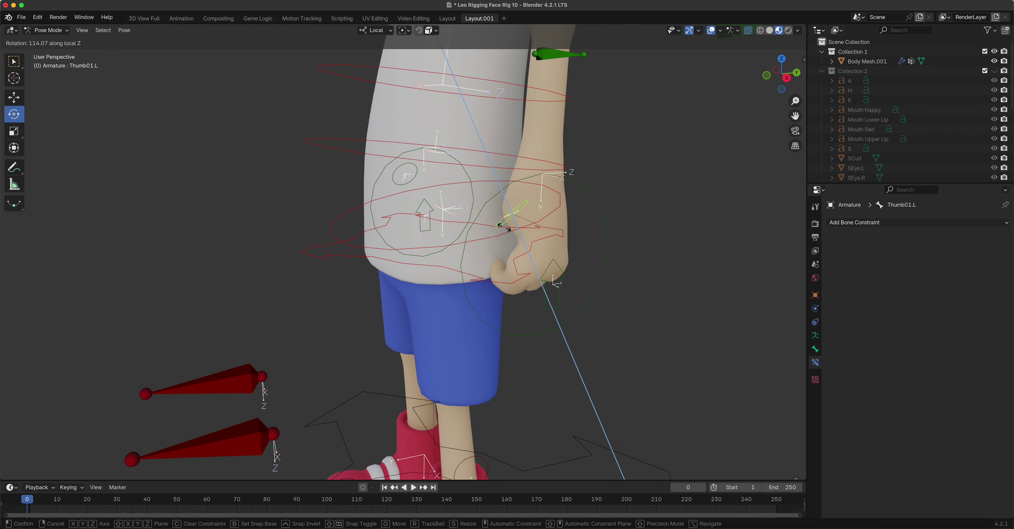
pyautogui.click(518, 216)
pyautogui.moveTo(518, 216); pyautogui.dragTo(537, 241, button='middle')
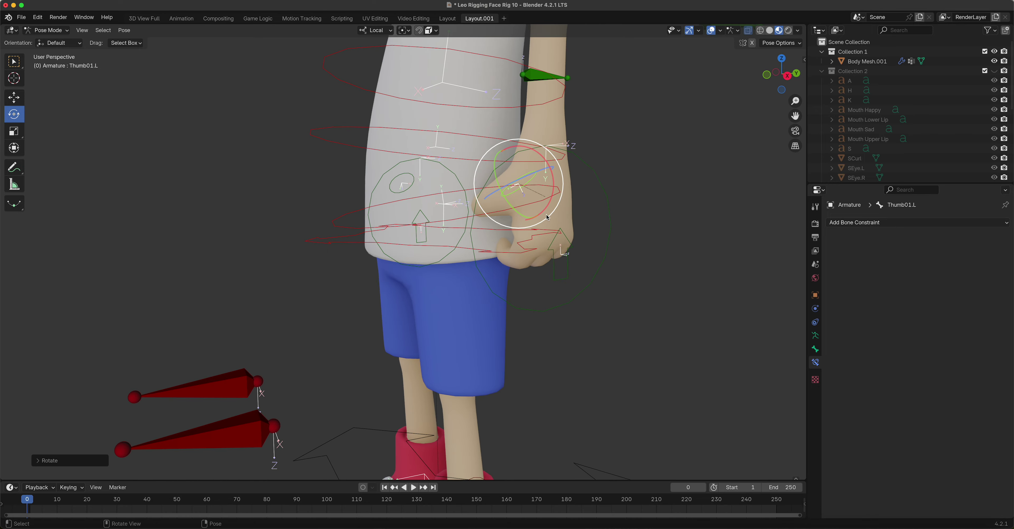
pyautogui.press('r')
pyautogui.click(558, 195)
# Lower the hip control Hip_COG.CTRL in the side view so the knees bend.
pyautogui.moveTo(559, 196); pyautogui.dragTo(576, 240, button='middle')
pyautogui.scroll(-5, 533, 292)
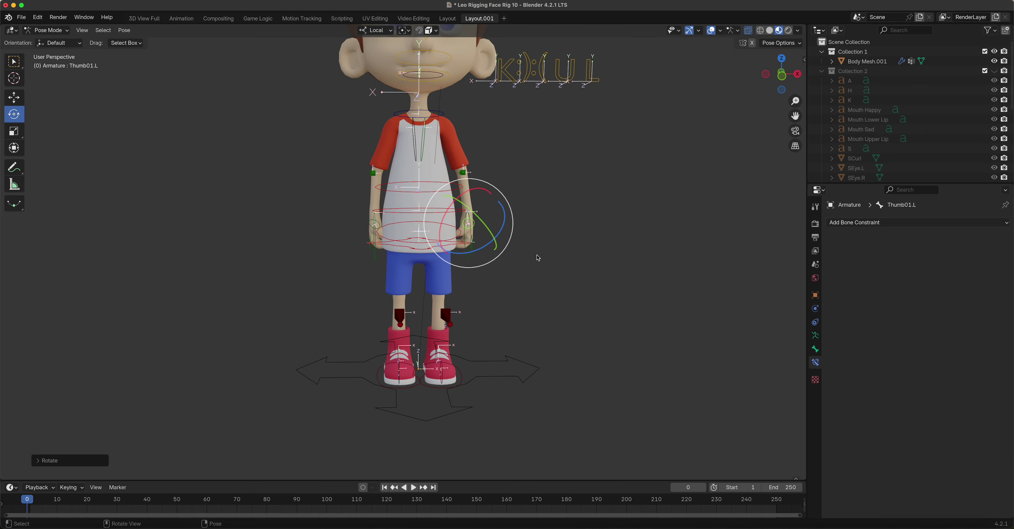
pyautogui.press('KP_3')
pyautogui.keyDown('shift'); pyautogui.moveTo(450, 236); pyautogui.dragTo(501, 248, button='middle'); pyautogui.keyUp('shift')
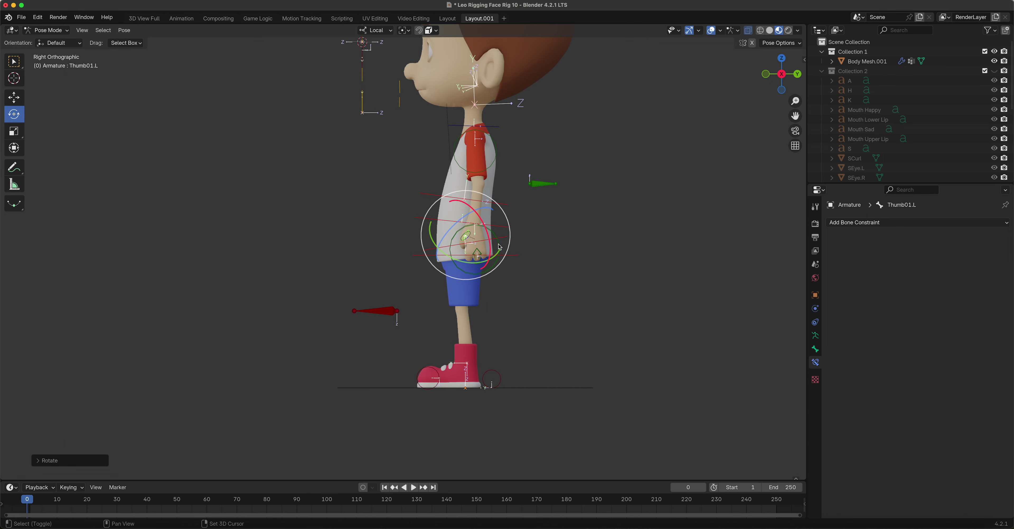
pyautogui.click(520, 258)
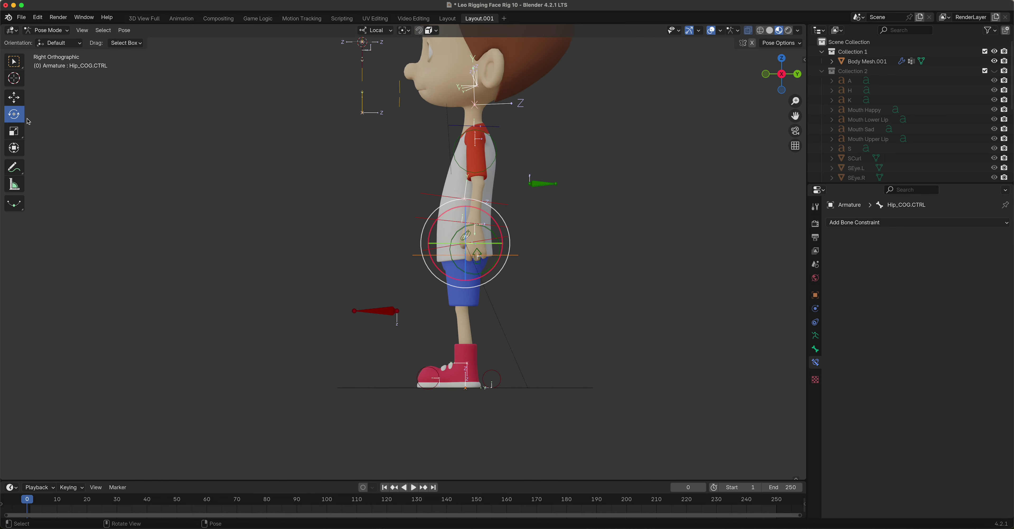
pyautogui.click(20, 101)
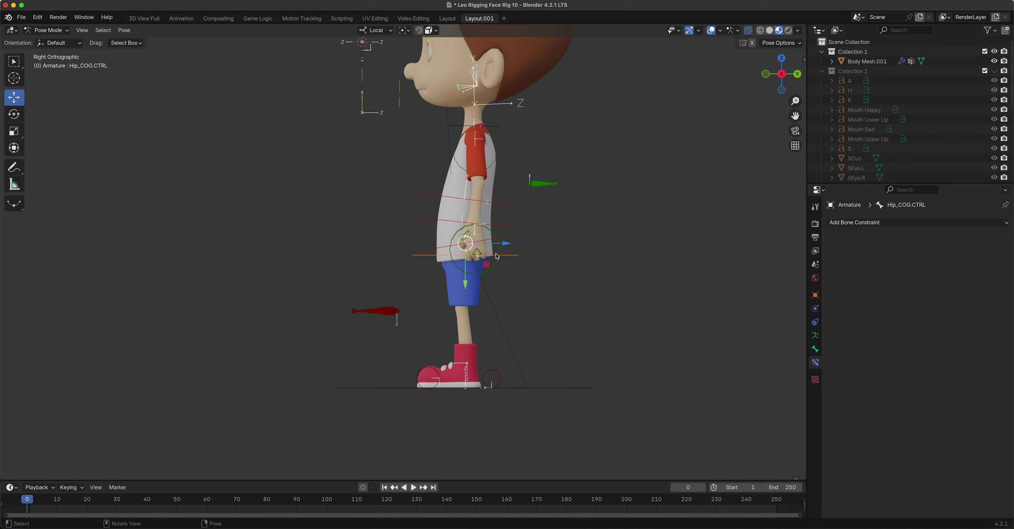
pyautogui.moveTo(501, 257); pyautogui.dragTo(498, 282)
pyautogui.rightClick(498, 282)
pyautogui.click(498, 262)
pyautogui.moveTo(498, 262); pyautogui.dragTo(516, 284)
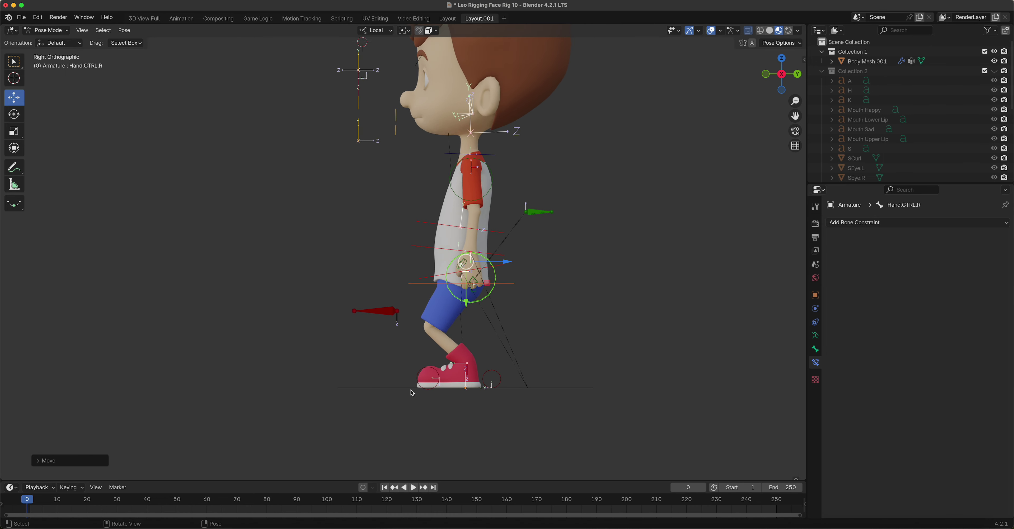
# Move Foot.CTRL.L forward and Foot.CTRL.R backward to spread the feet into a walking stride.
pyautogui.click(444, 392)
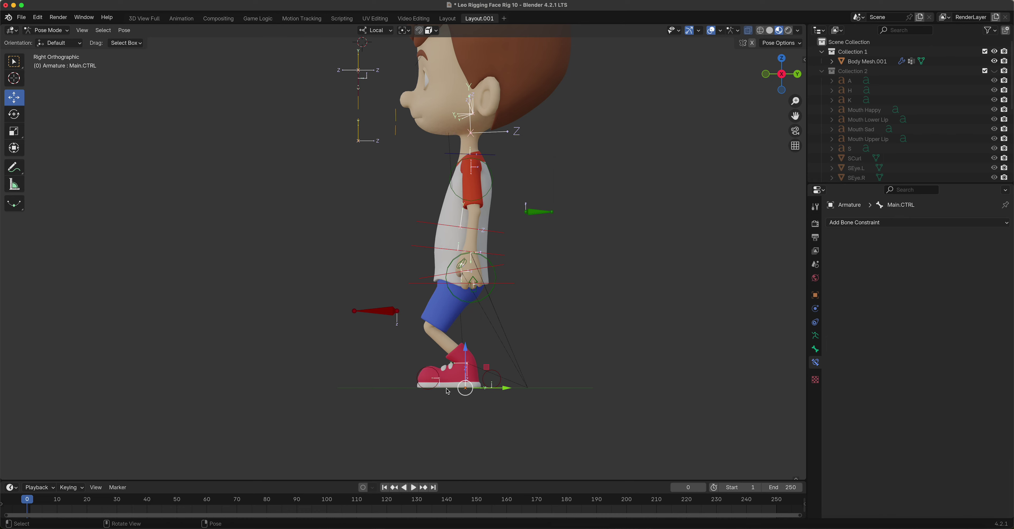
pyautogui.click(451, 390)
pyautogui.moveTo(501, 378); pyautogui.dragTo(551, 375, button='middle')
pyautogui.moveTo(435, 373); pyautogui.dragTo(387, 373)
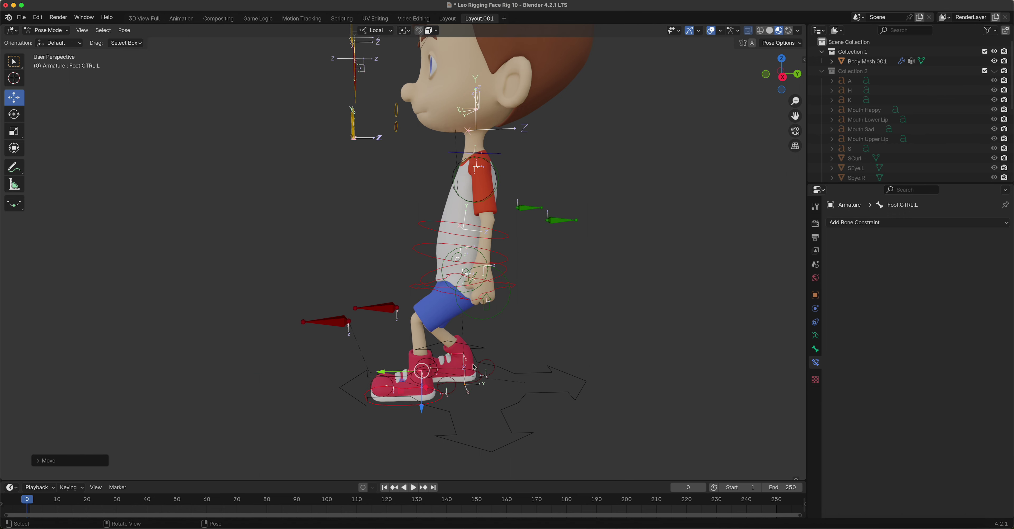
pyautogui.click(476, 382)
pyautogui.moveTo(425, 360); pyautogui.dragTo(504, 364)
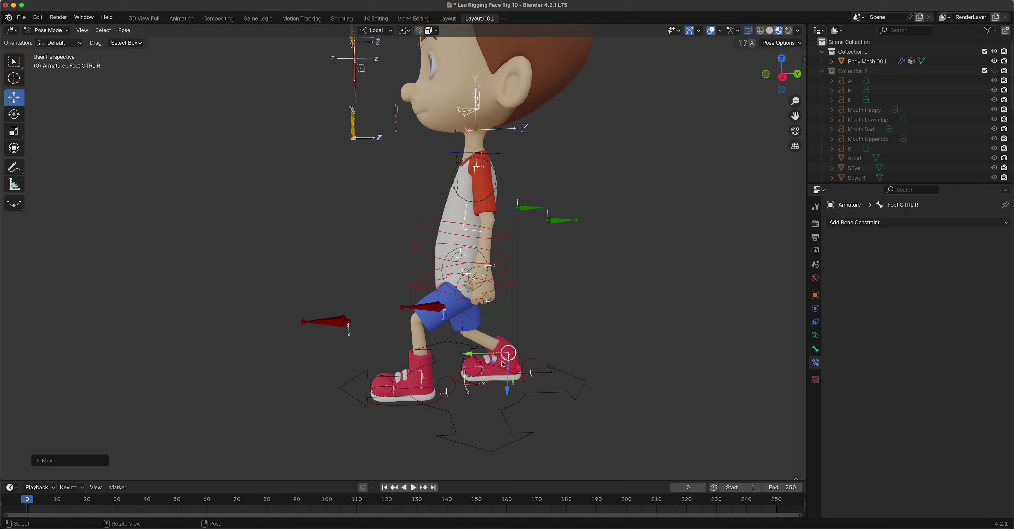
# Rotate FootRoll.CTRL.R in the side view to lift the rear foot's heel off the ground.
pyautogui.press('KP_3')
pyautogui.click(561, 380)
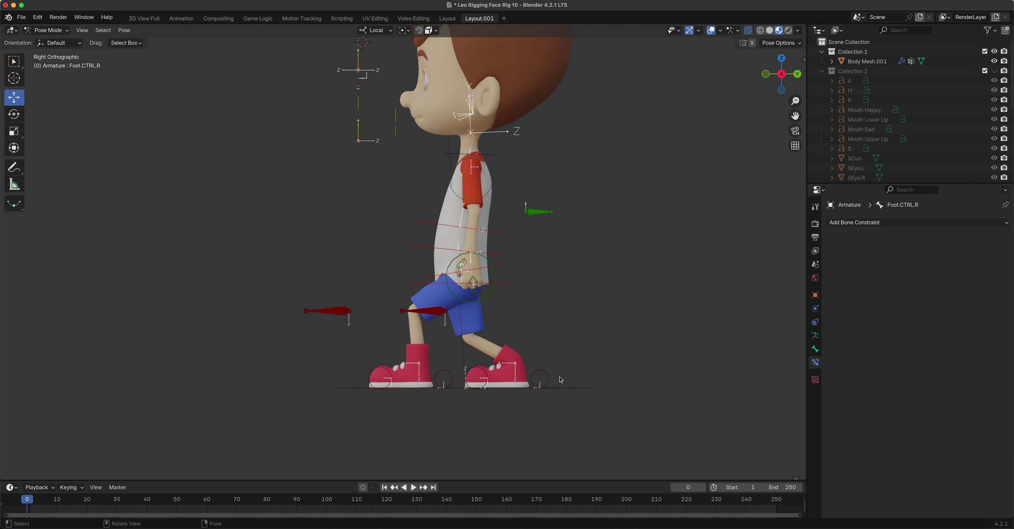
pyautogui.click(552, 381)
pyautogui.press('r')
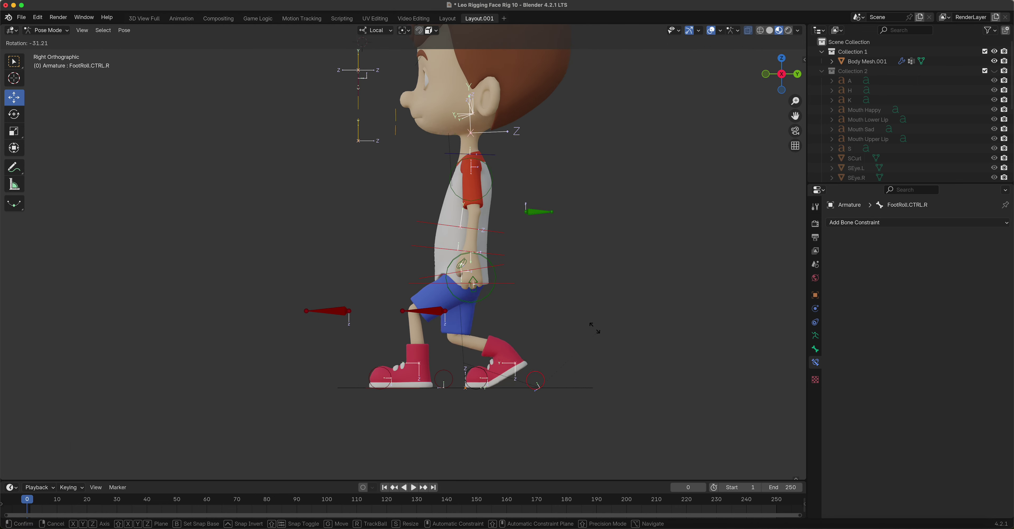
pyautogui.click(542, 334)
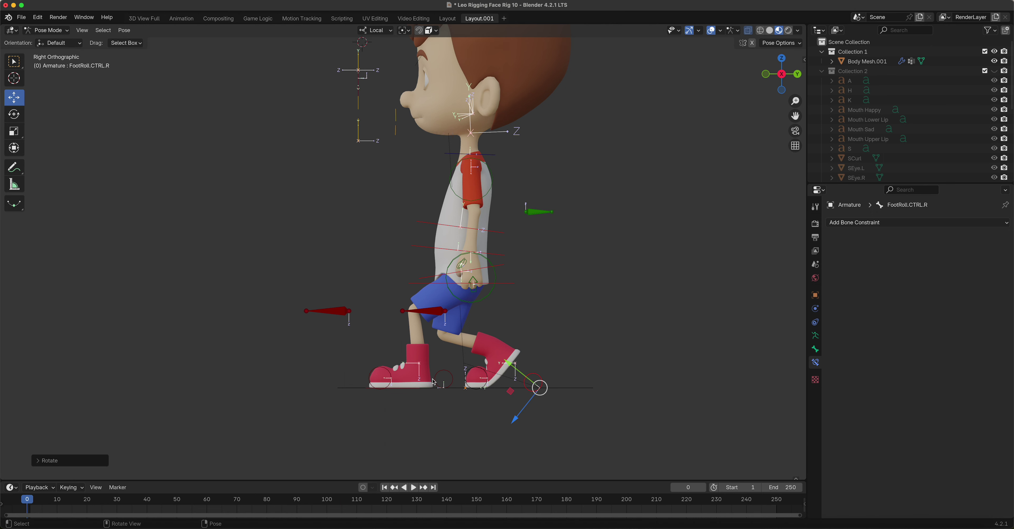
# Rotate FootRoll.CTRL.L to raise the front foot's toes so it rests on its heel.
pyautogui.click(442, 375)
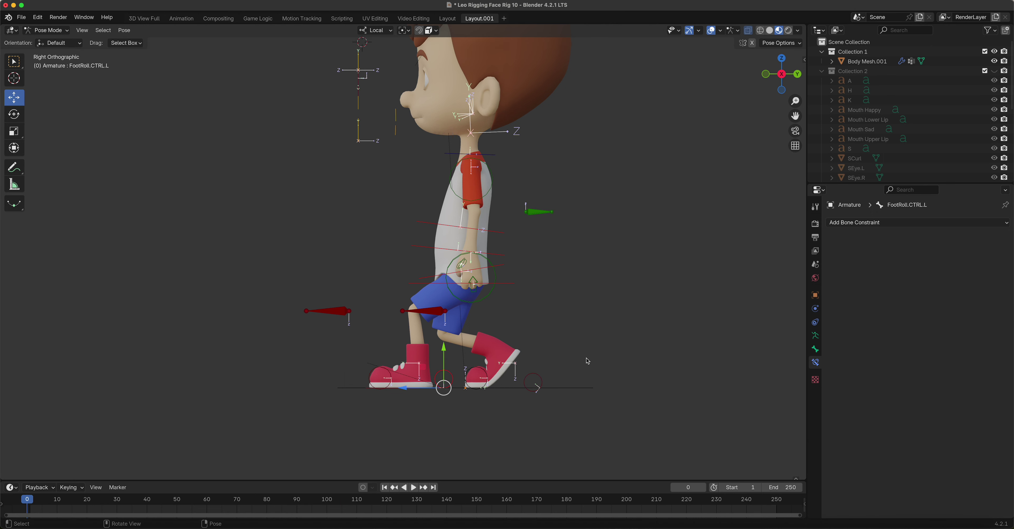
pyautogui.press('r')
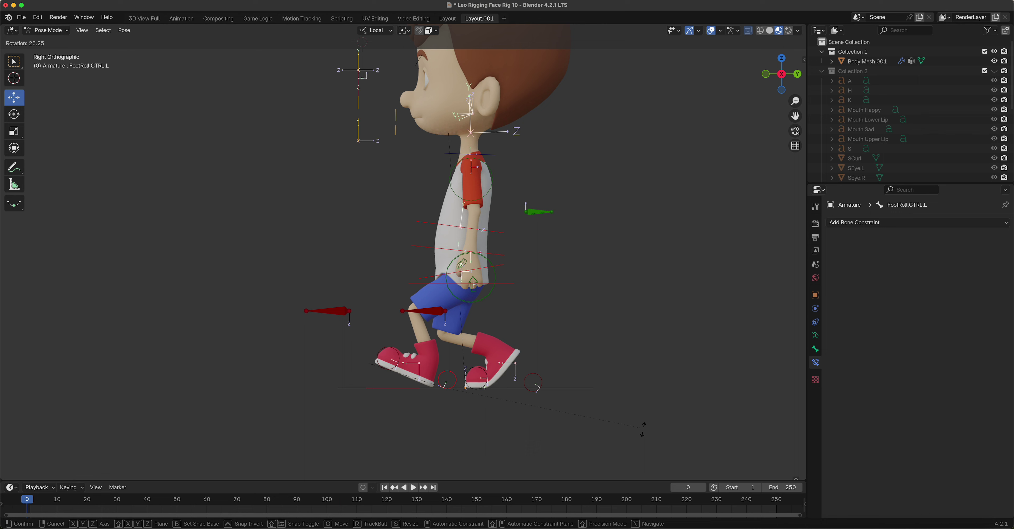
pyautogui.click(631, 398)
pyautogui.click(509, 285)
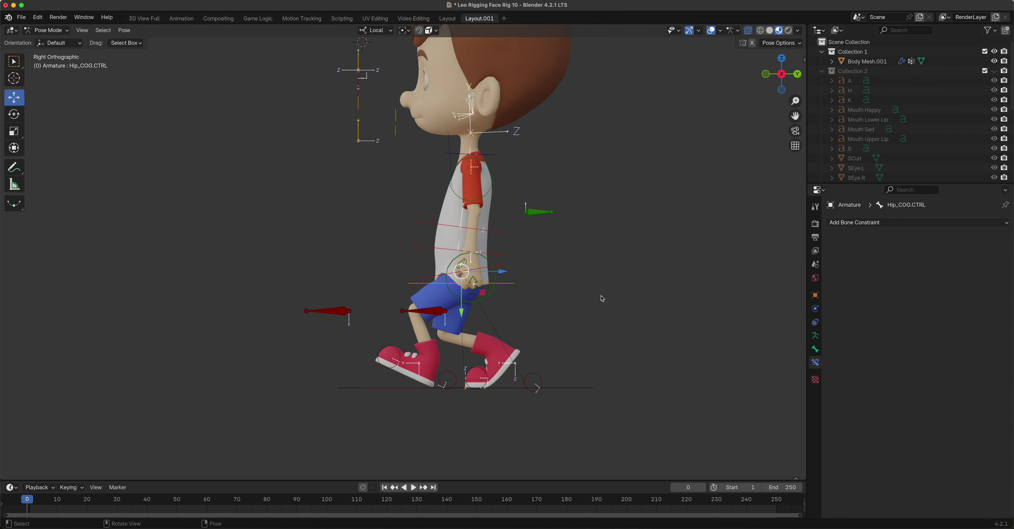
pyautogui.press('g')
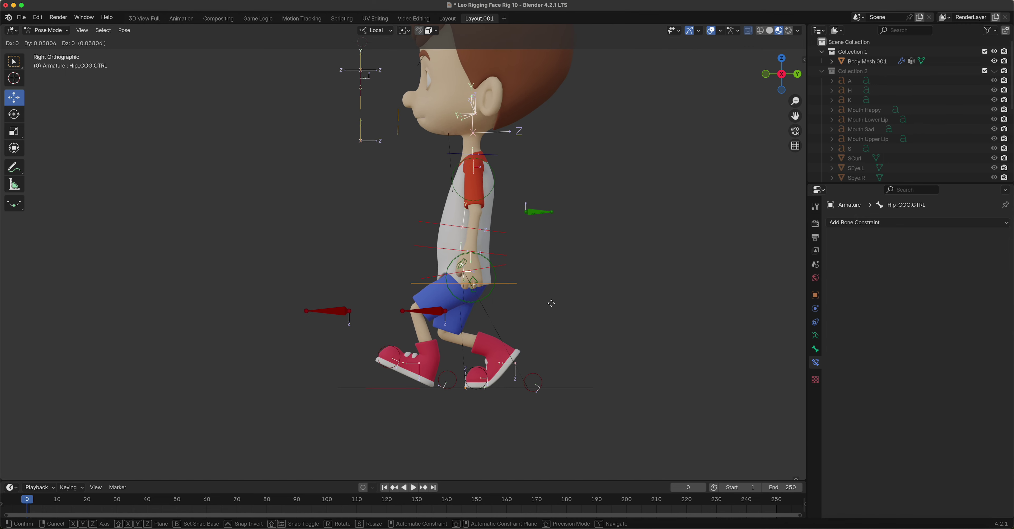
pyautogui.press('Escape')
# Widen the stride by moving Foot.CTRL.R farther back and Foot.CTRL.L farther forward along their local Y axes.
pyautogui.click(504, 390)
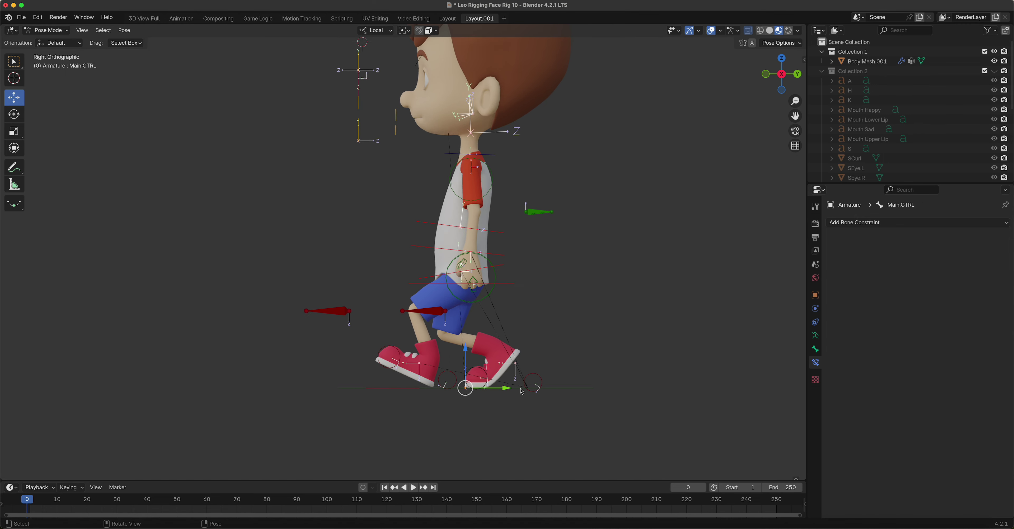
pyautogui.click(510, 391)
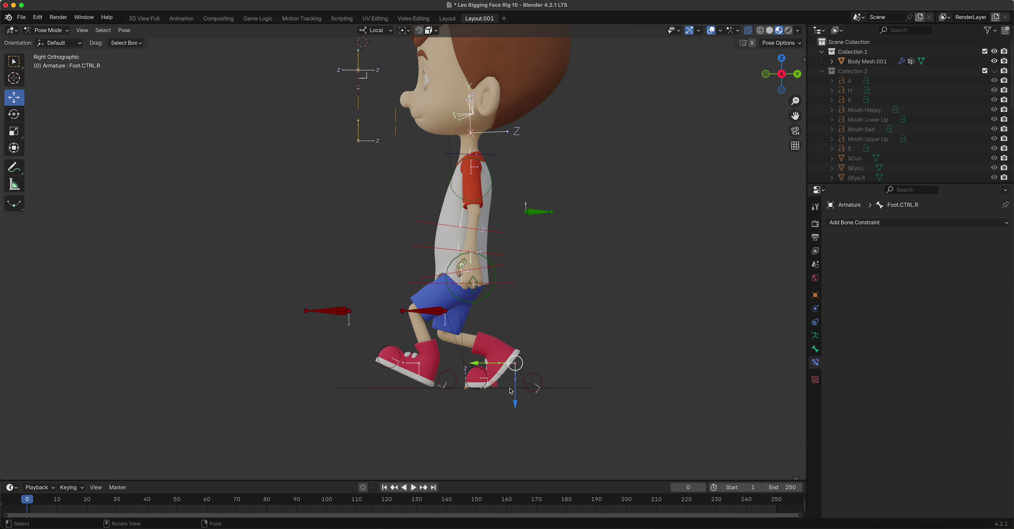
pyautogui.moveTo(486, 370); pyautogui.dragTo(490, 369)
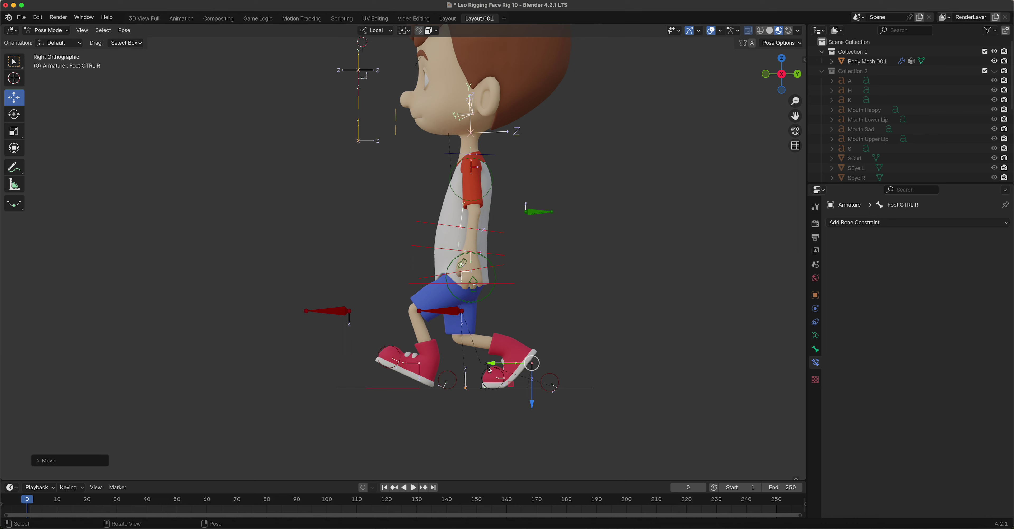
pyautogui.click(412, 392)
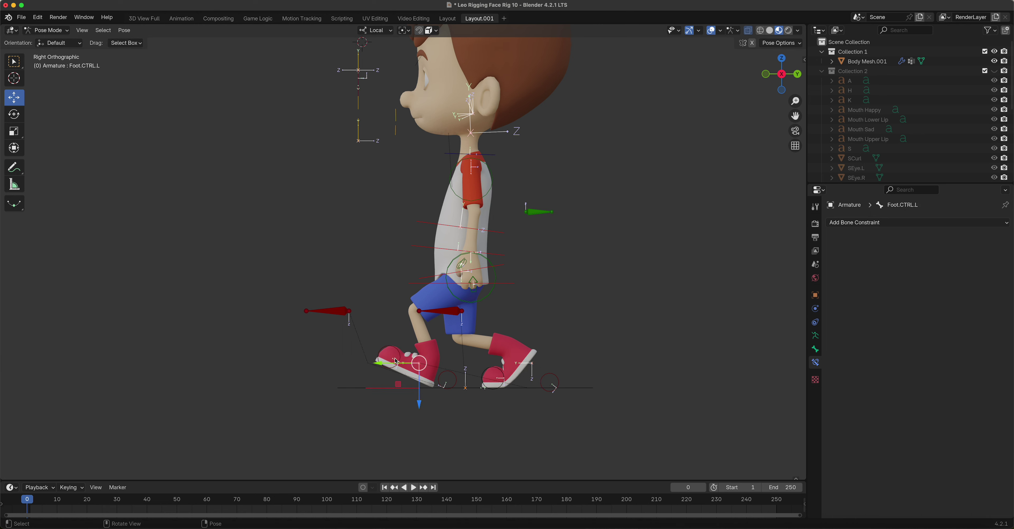
pyautogui.moveTo(378, 367); pyautogui.dragTo(367, 366)
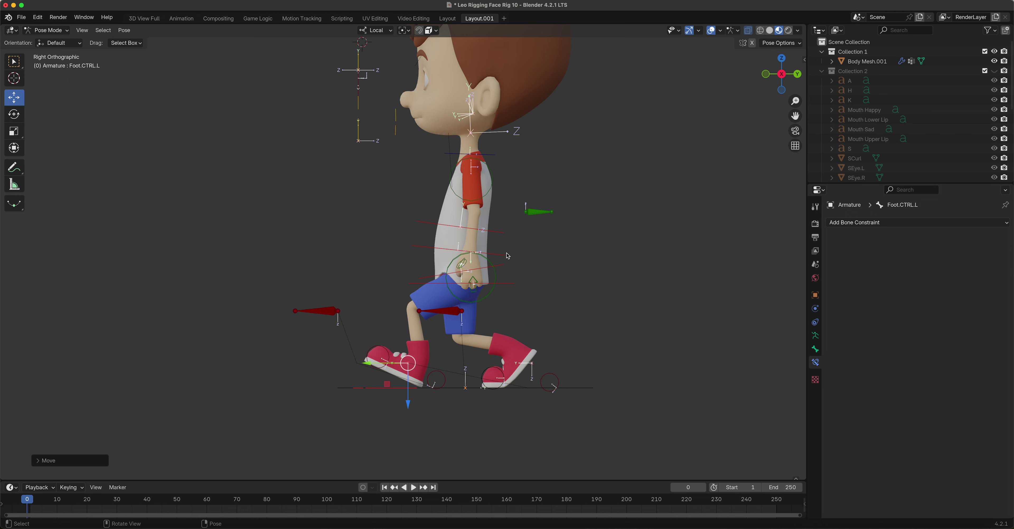
# Move Hand.CTRL.L backward and up in the side view so the left arm swings behind the body.
pyautogui.click(513, 283)
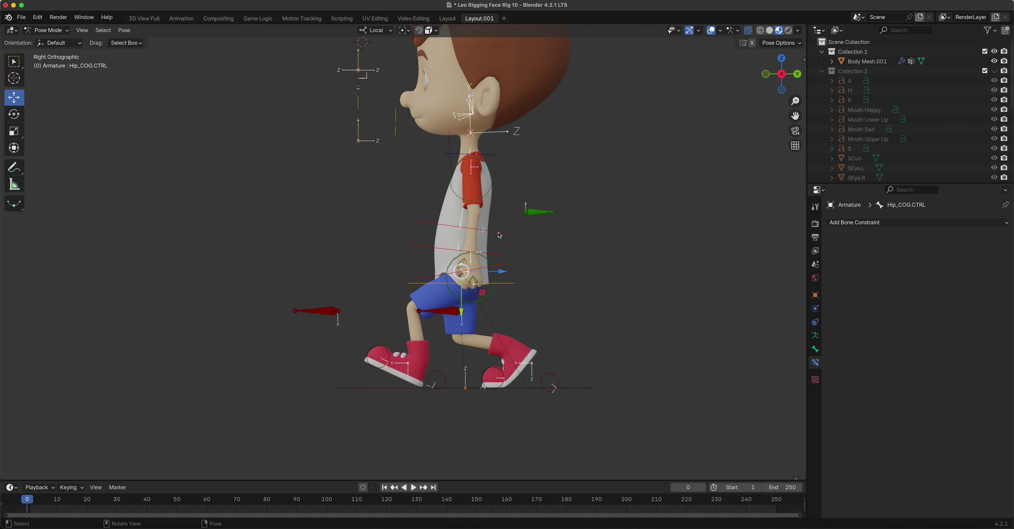
pyautogui.click(494, 293)
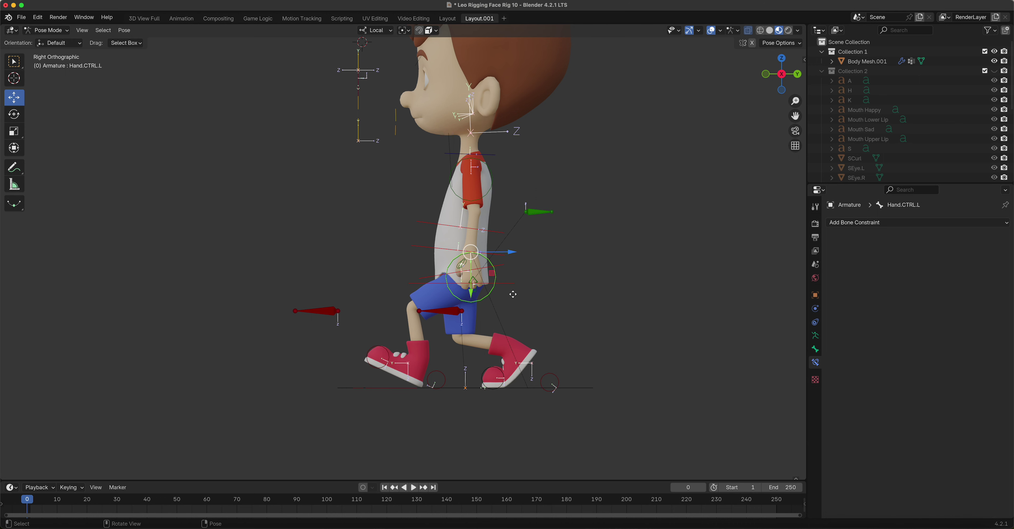
pyautogui.press('g')
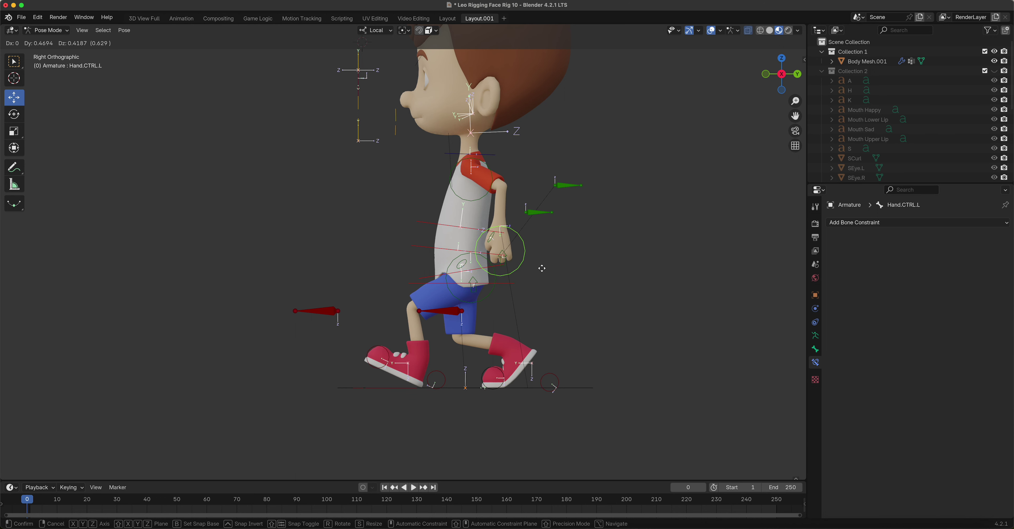
pyautogui.click(551, 280)
# Rotate Thumb01.L in the right side view to bring the left thumb closer to the fingers.
pyautogui.moveTo(555, 289); pyautogui.dragTo(527, 279, button='middle')
pyautogui.scroll(-3, 527, 278)
pyautogui.scroll(5, 527, 278)
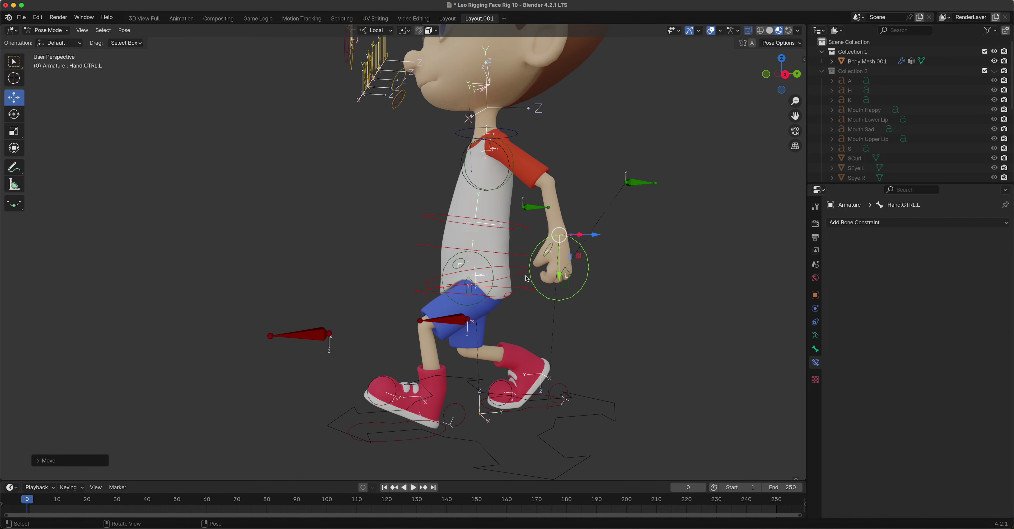
pyautogui.scroll(3, 527, 279)
pyautogui.click(675, 258)
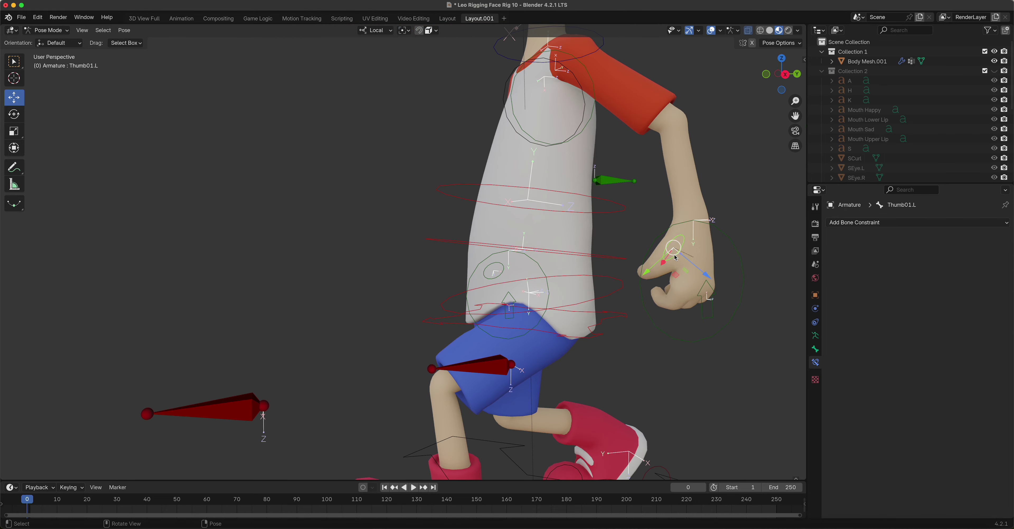
pyautogui.press('KP_3')
pyautogui.press('r')
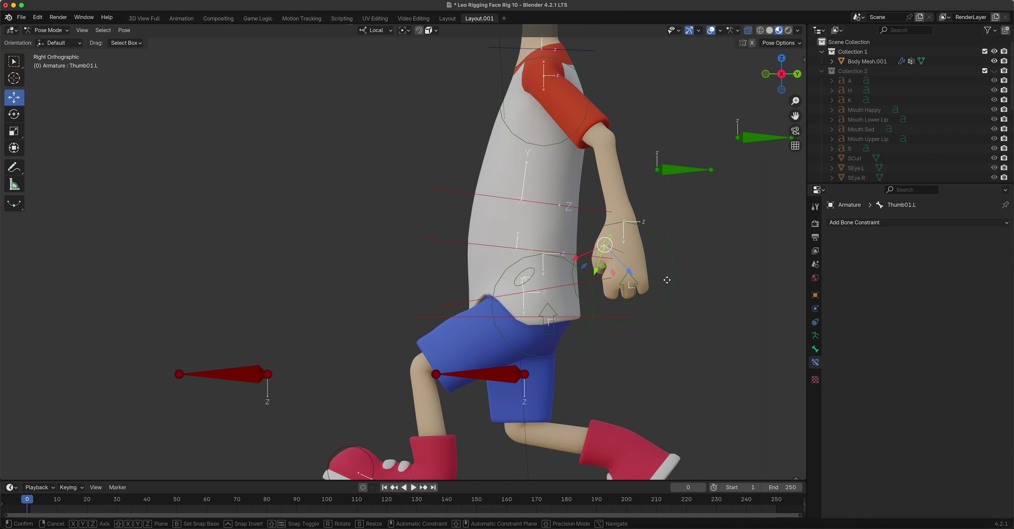
pyautogui.press('Escape')
pyautogui.press('r')
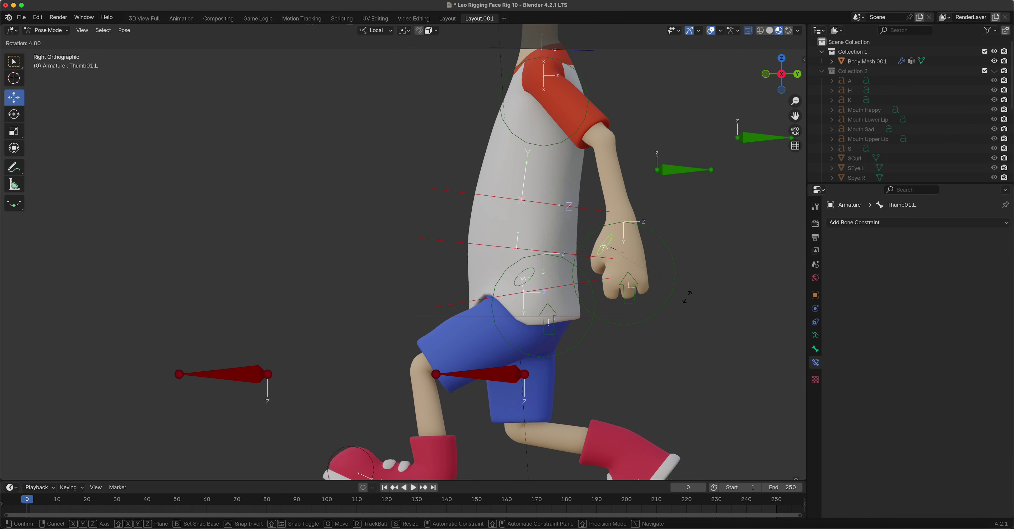
pyautogui.click(660, 301)
# Rotate Thumb01.L again by about -31 degrees from a front perspective angle.
pyautogui.moveTo(495, 315); pyautogui.dragTo(603, 278, button='middle')
pyautogui.press('r')
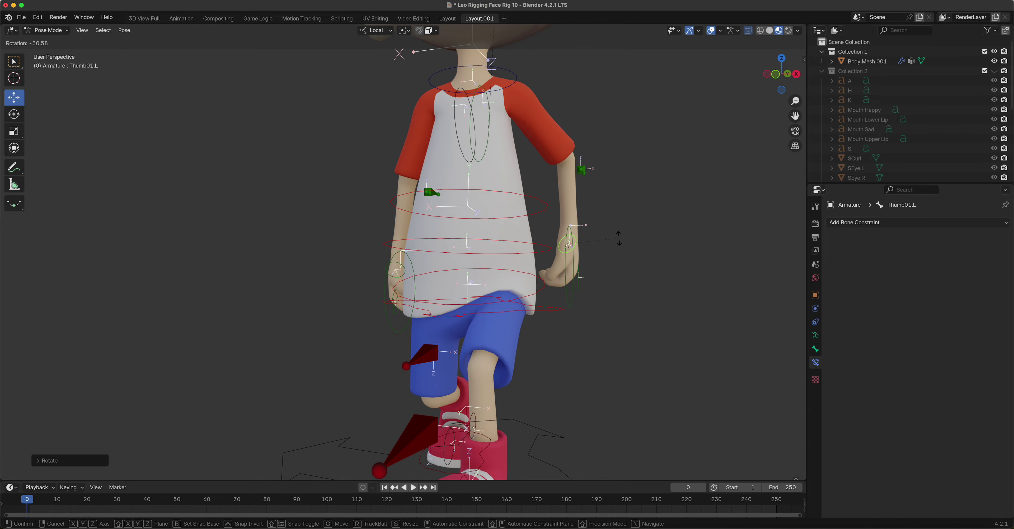
pyautogui.click(620, 240)
# Rotate Thumb01.R in the left side view to angle the right thumb down toward the fingers.
pyautogui.moveTo(620, 241); pyautogui.dragTo(659, 289, button='middle')
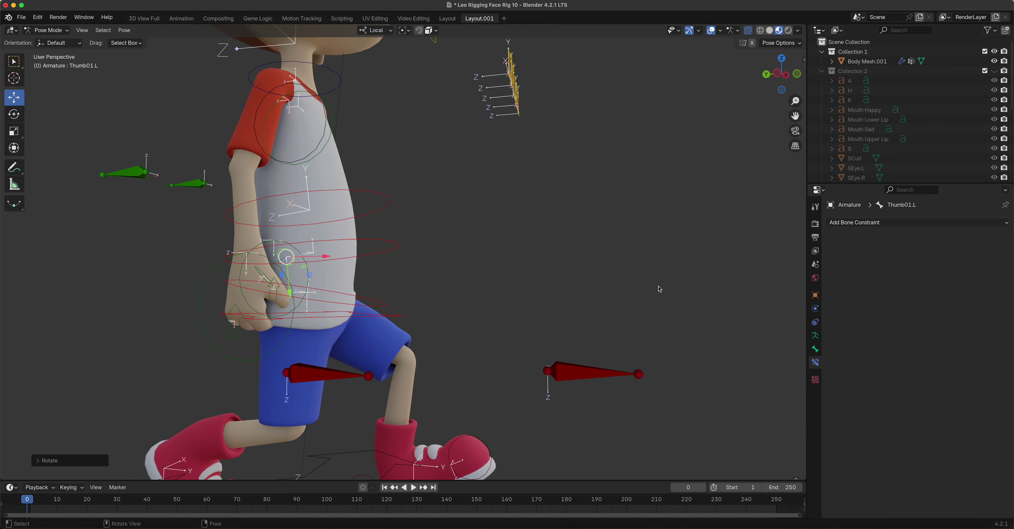
pyautogui.click(268, 281)
pyautogui.press('ctrl+KP_3')
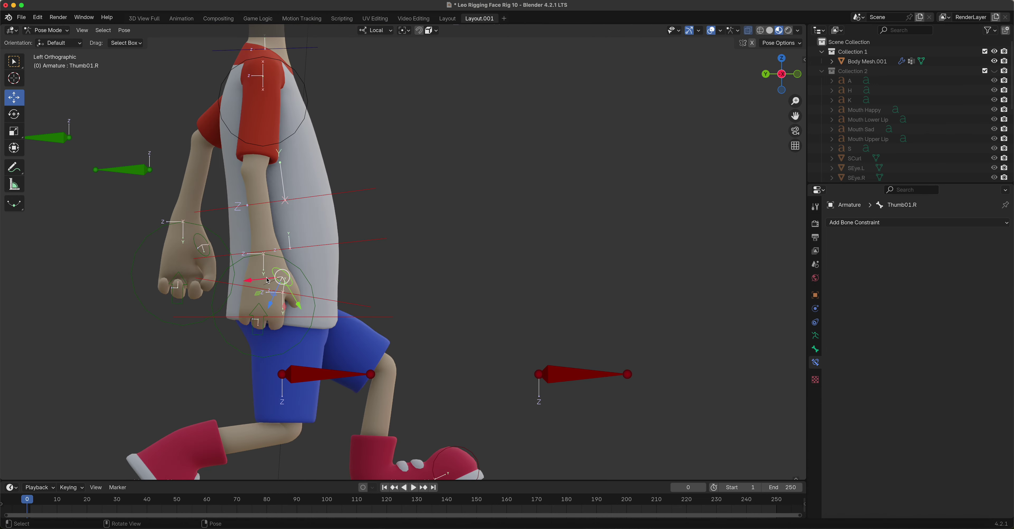
pyautogui.scroll(2, 309, 263)
pyautogui.keyDown('shift'); pyautogui.moveTo(309, 264); pyautogui.dragTo(520, 288, button='middle'); pyautogui.keyUp('shift')
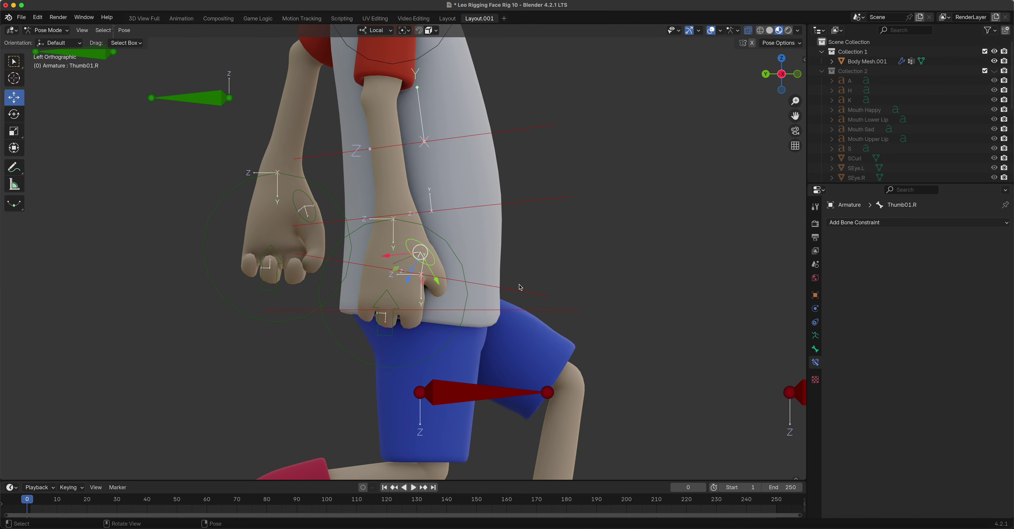
pyautogui.press('r')
pyautogui.click(472, 315)
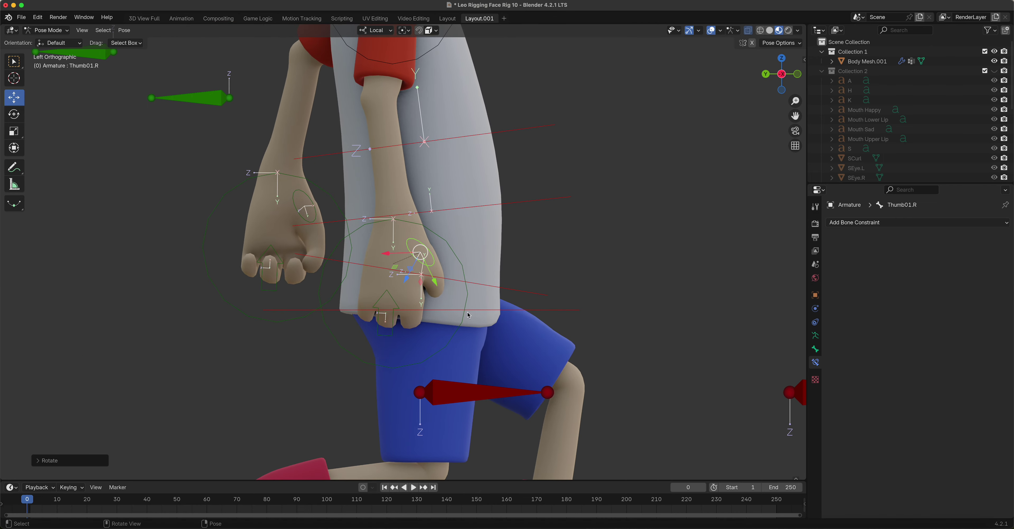
# Move Hand.CTRL.R forward and up and rotate it in the left side view so the right arm swings in front.
pyautogui.click(464, 318)
pyautogui.scroll(-5, 537, 357)
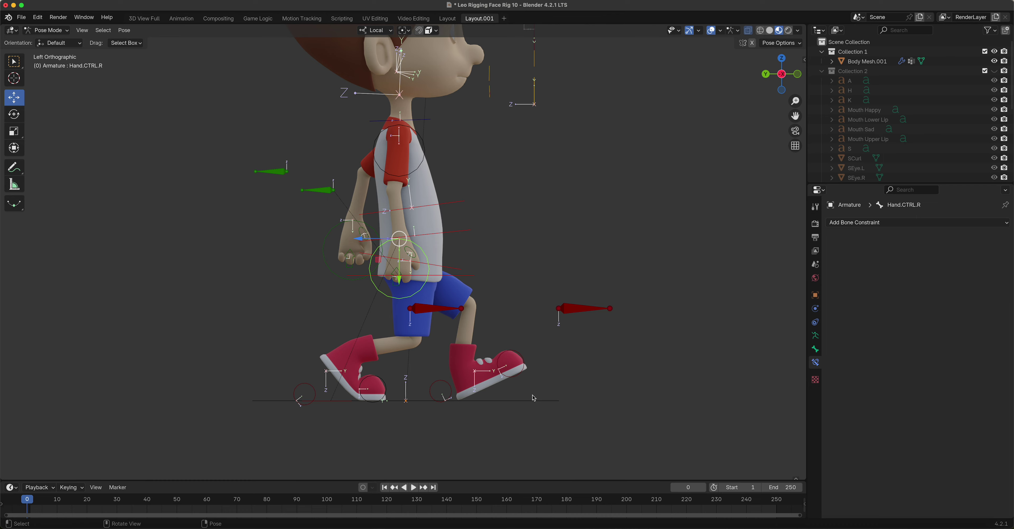
pyautogui.press('g')
pyautogui.click(585, 369)
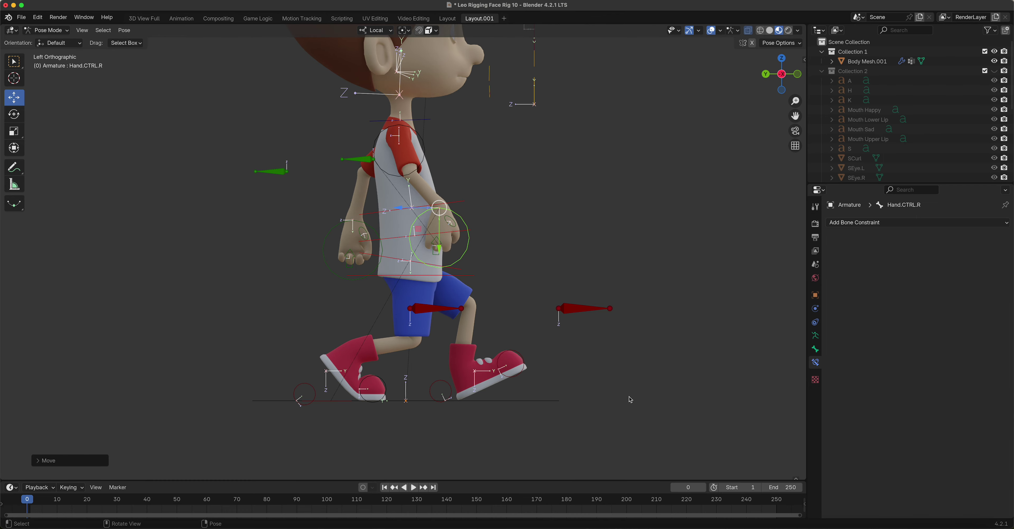
pyautogui.press('r')
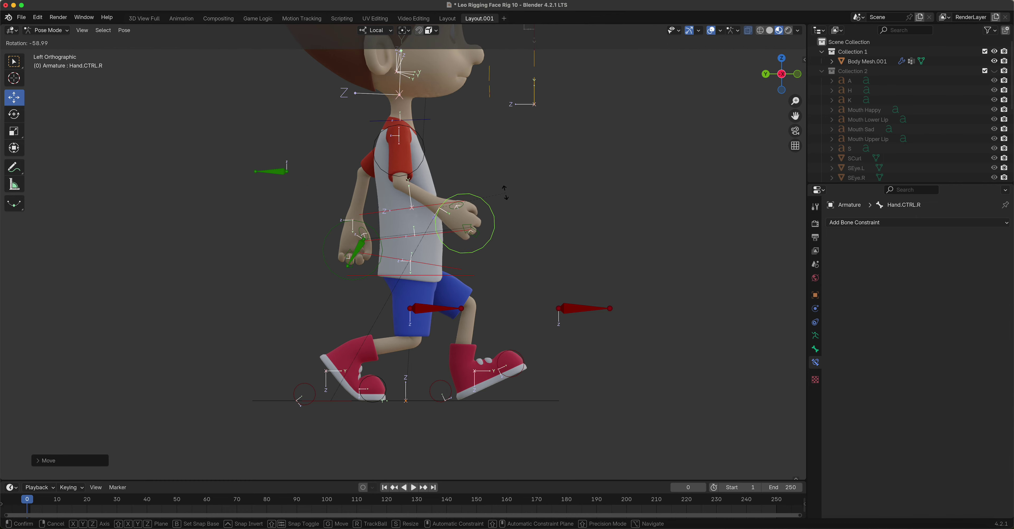
pyautogui.click(501, 216)
pyautogui.press('g')
pyautogui.click(508, 247)
# Try raising the BrowHappy face control to change the eyebrow expression.
pyautogui.moveTo(590, 279); pyautogui.dragTo(488, 360, button='middle')
pyautogui.scroll(3, 495, 363)
pyautogui.scroll(-2, 496, 363)
pyautogui.scroll(5, 491, 254)
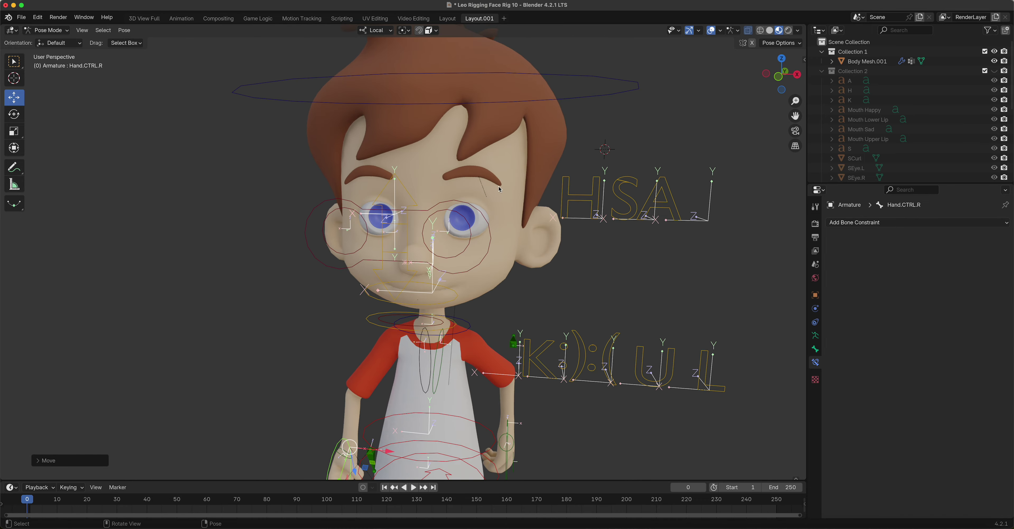
pyautogui.click(490, 278)
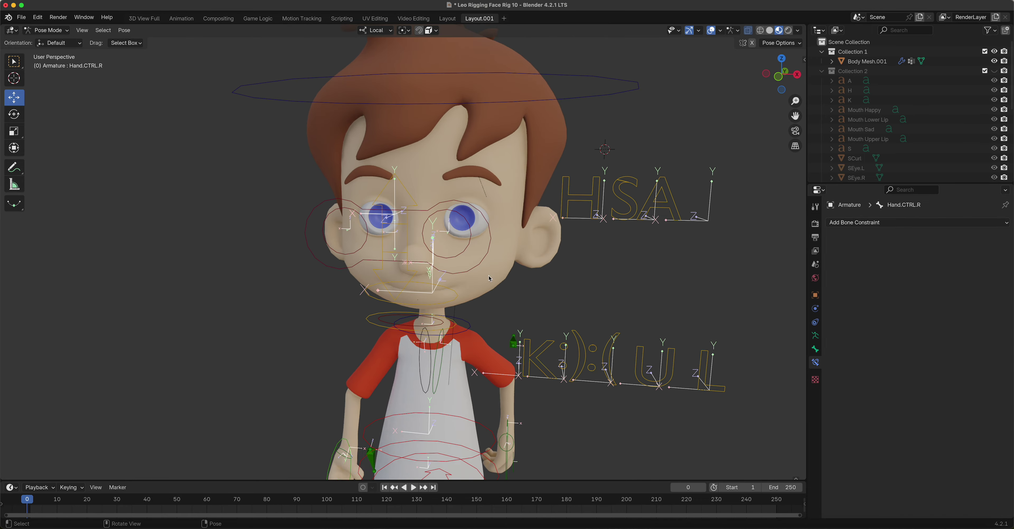
pyautogui.click(599, 194)
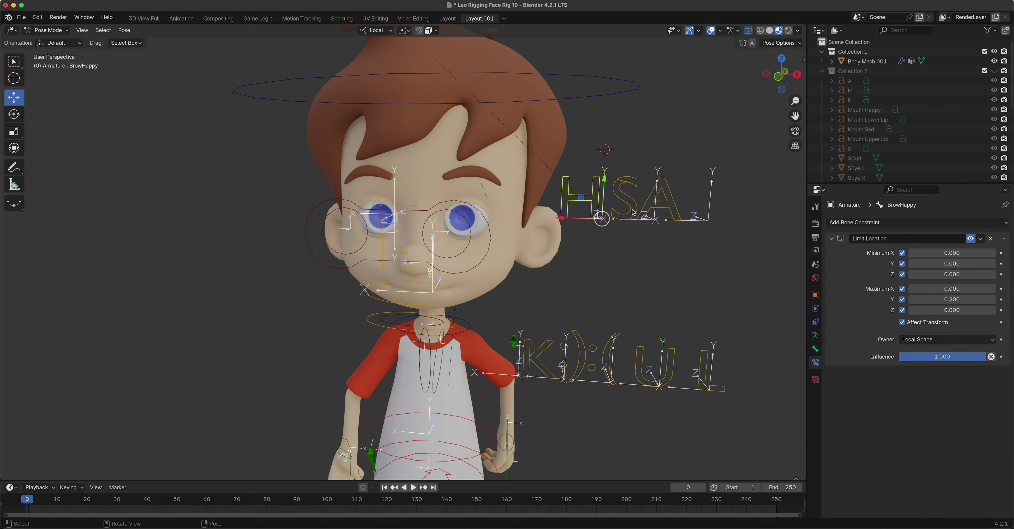
pyautogui.press('g')
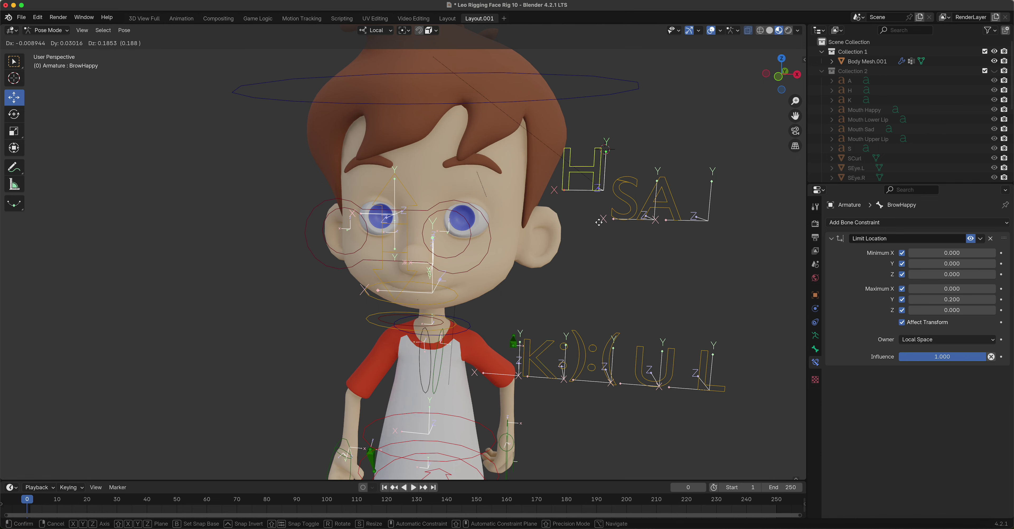
pyautogui.click(599, 240)
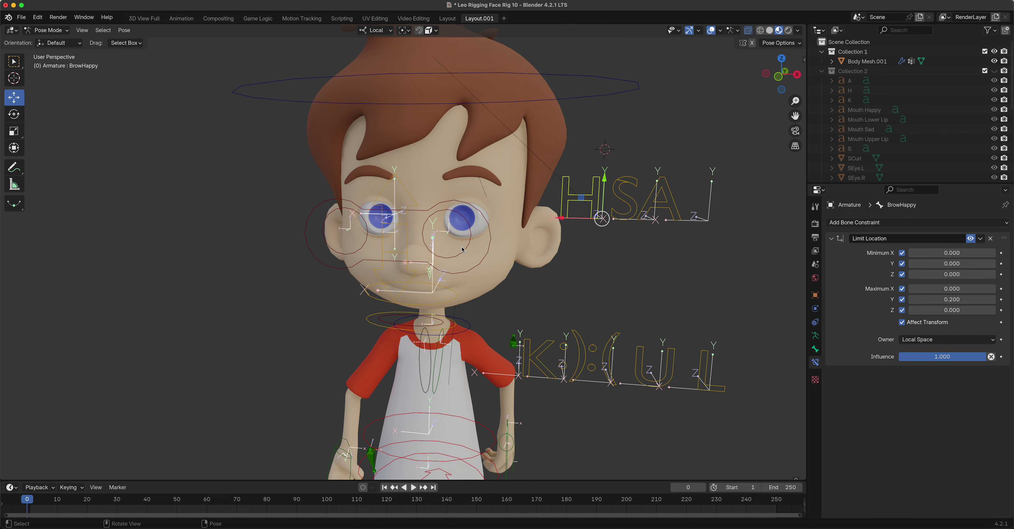
# Move LowerLid.CTRL down to adjust the lower eyelids and raise the SHappy control to shape a smile.
pyautogui.click(407, 280)
pyautogui.press('g')
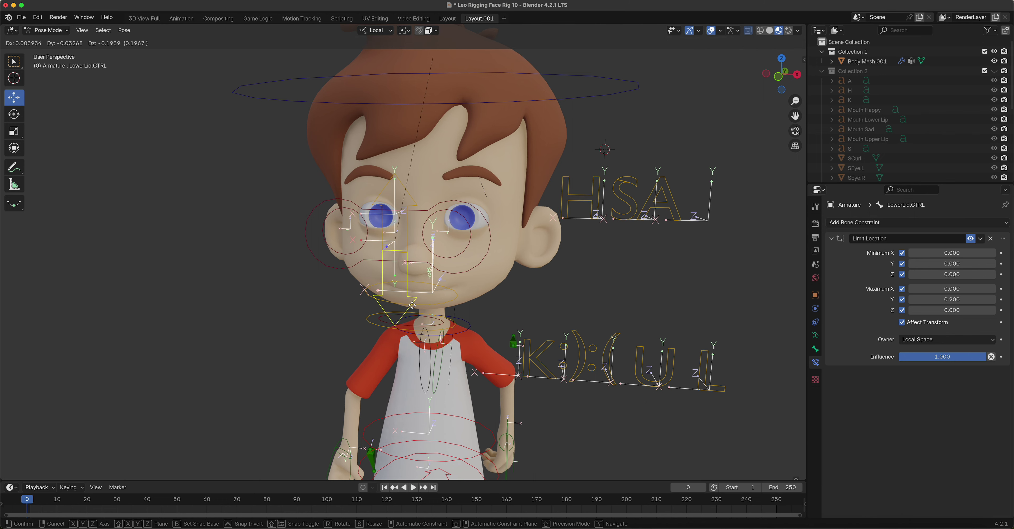
pyautogui.click(483, 299)
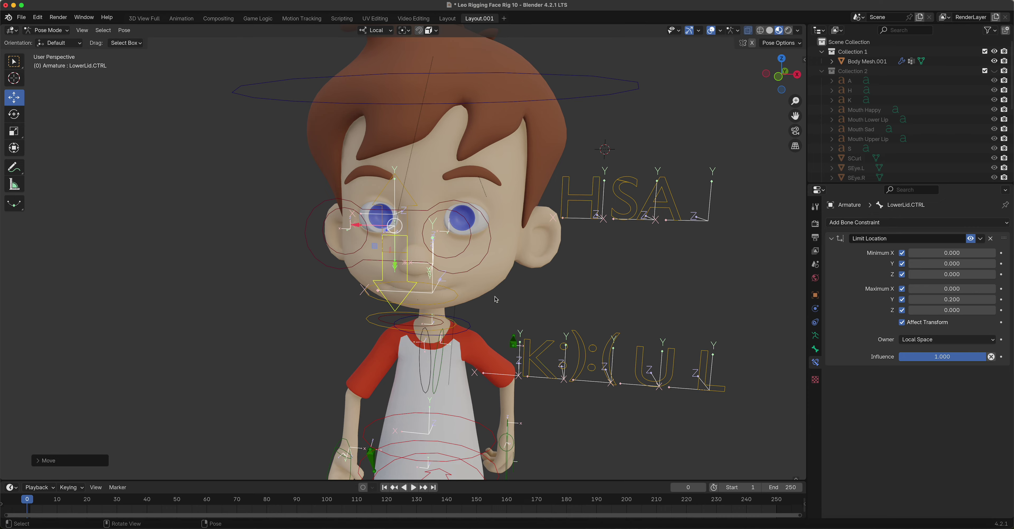
pyautogui.moveTo(593, 281); pyautogui.dragTo(569, 294, button='middle')
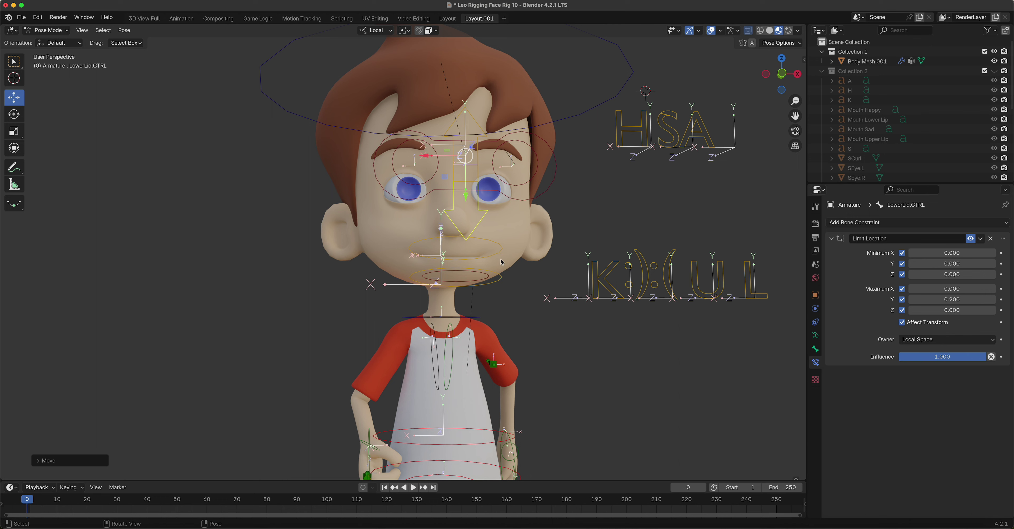
pyautogui.click(650, 285)
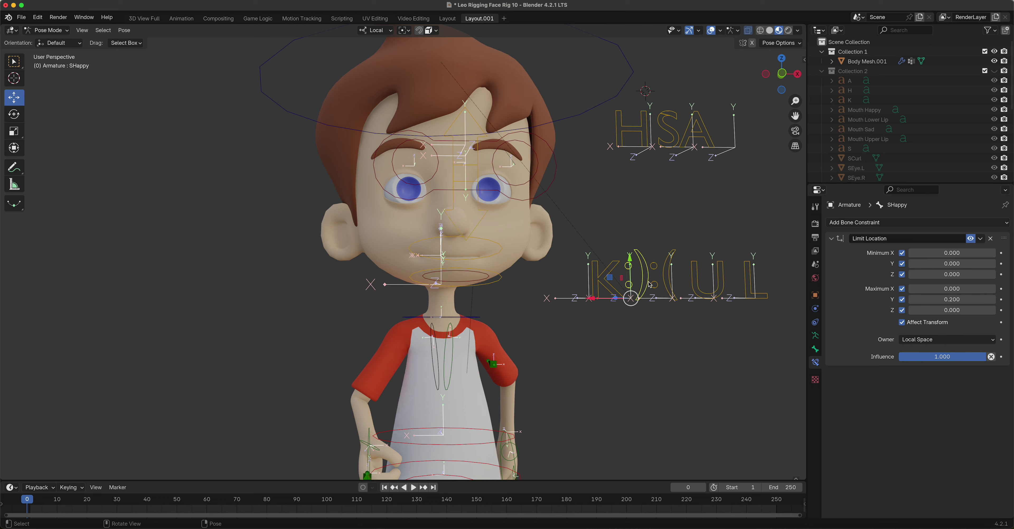
pyautogui.moveTo(642, 283); pyautogui.dragTo(654, 275)
# Rotate Hip_COG.CTRL around its local Y axis to turn the hips with the stride.
pyautogui.moveTo(654, 275); pyautogui.dragTo(506, 279, button='middle')
pyautogui.scroll(3, 506, 278)
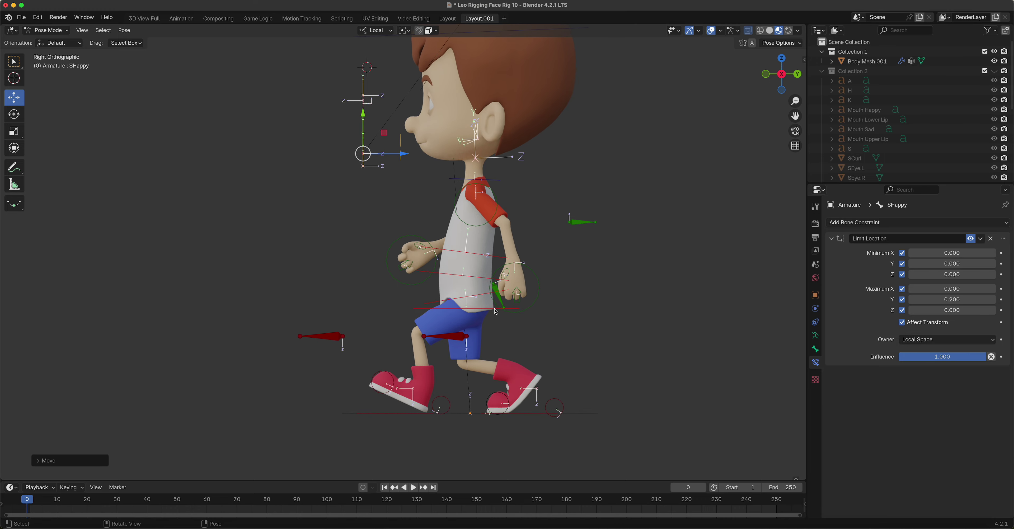
pyautogui.click(496, 312)
pyautogui.moveTo(497, 315); pyautogui.dragTo(520, 325, button='middle')
pyautogui.press('r')
pyautogui.press('y')
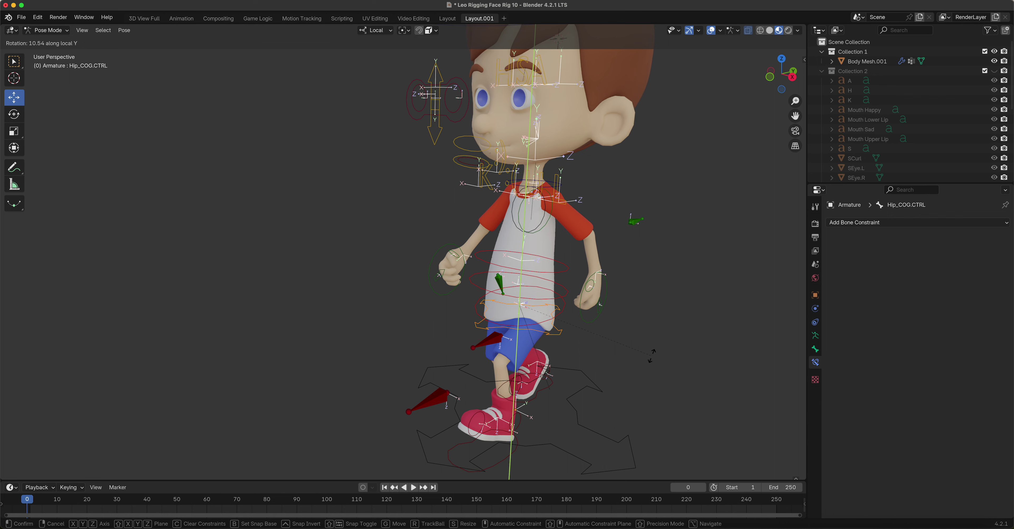
pyautogui.click(611, 358)
# Try twisting the Torso bone around its local Y axis to turn the upper body against the hips.
pyautogui.press('KP_1')
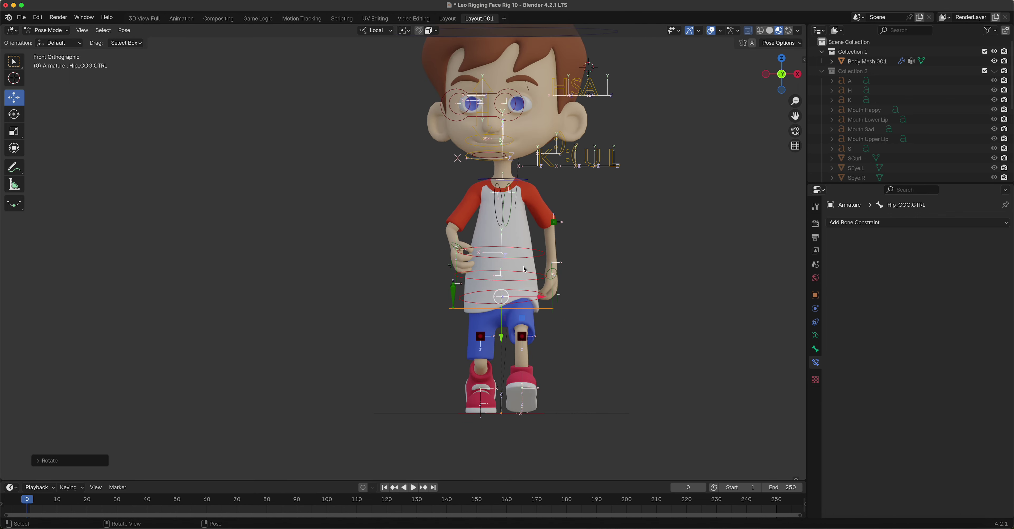
pyautogui.click(516, 260)
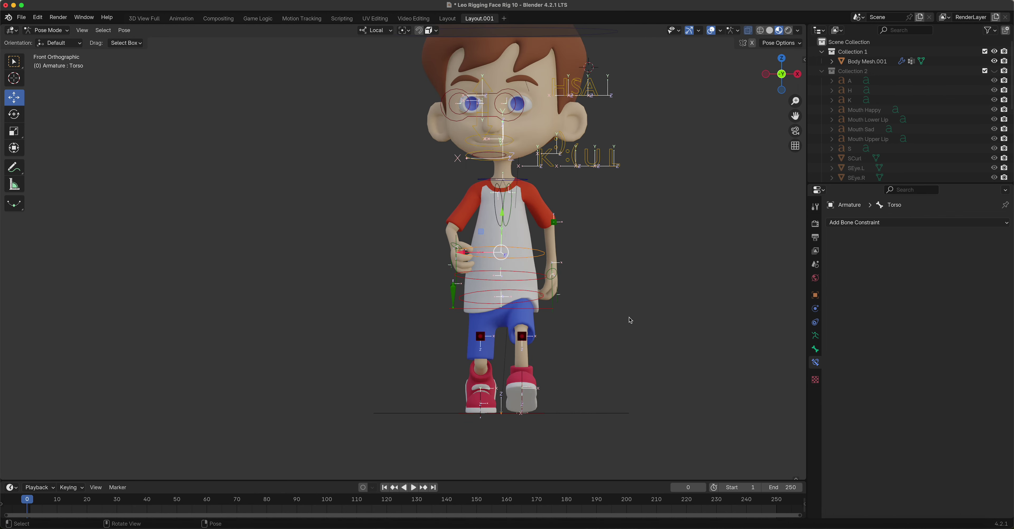
pyautogui.press('r')
pyautogui.rightClick(652, 307)
pyautogui.press('r')
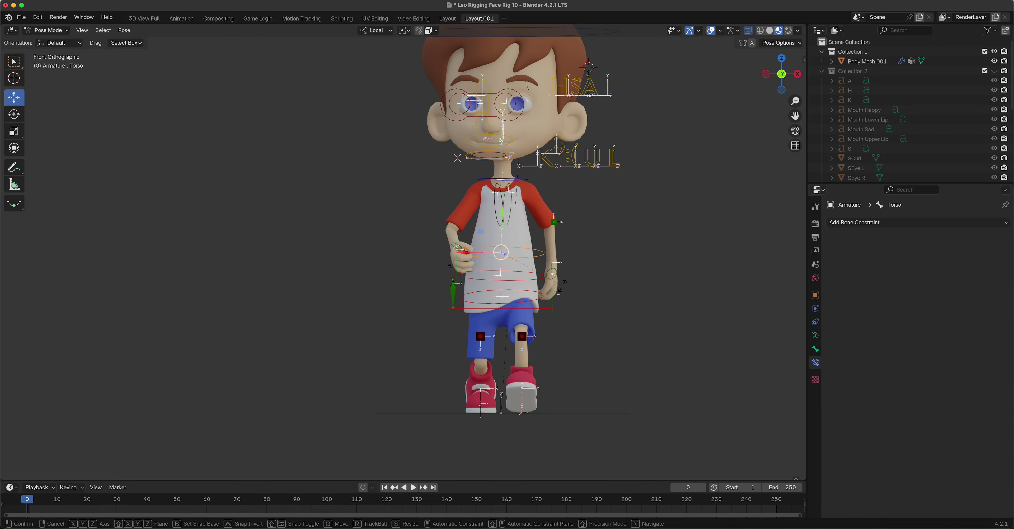
pyautogui.press('y')
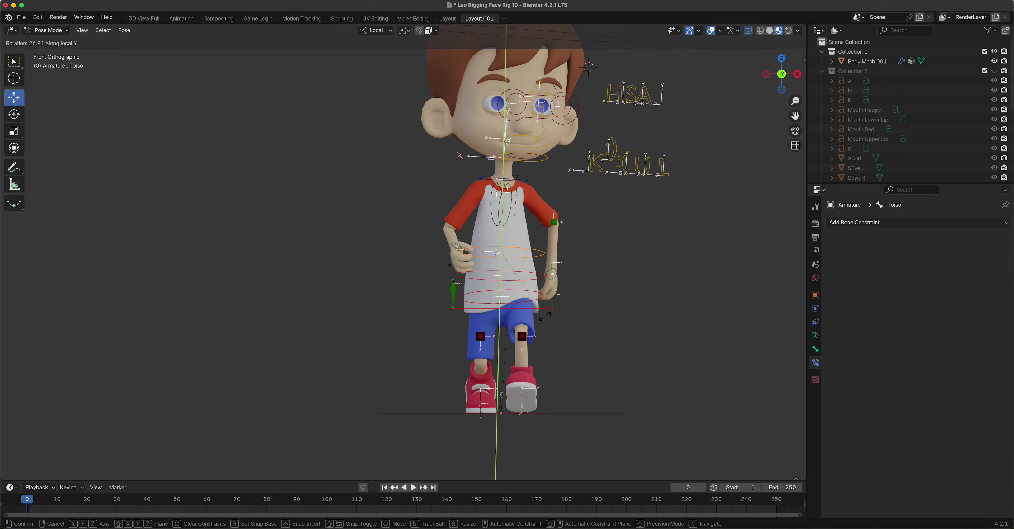
pyautogui.click(546, 318)
pyautogui.moveTo(586, 272); pyautogui.dragTo(515, 286, button='middle')
pyautogui.hotkey('ctrl', 'z')
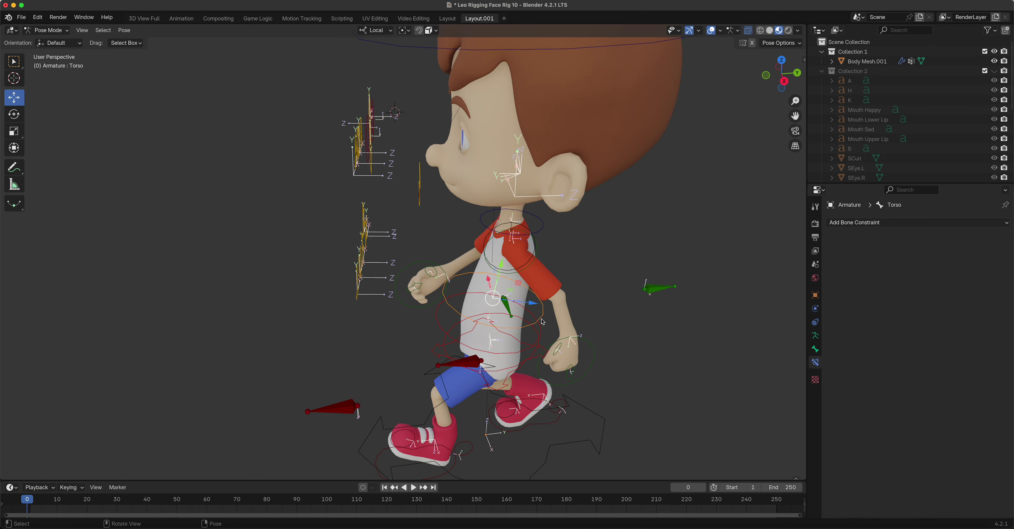
# Rotate the Torso bone around its local Y axis so the shoulders twist opposite to the hips.
pyautogui.press('r')
pyautogui.press('y')
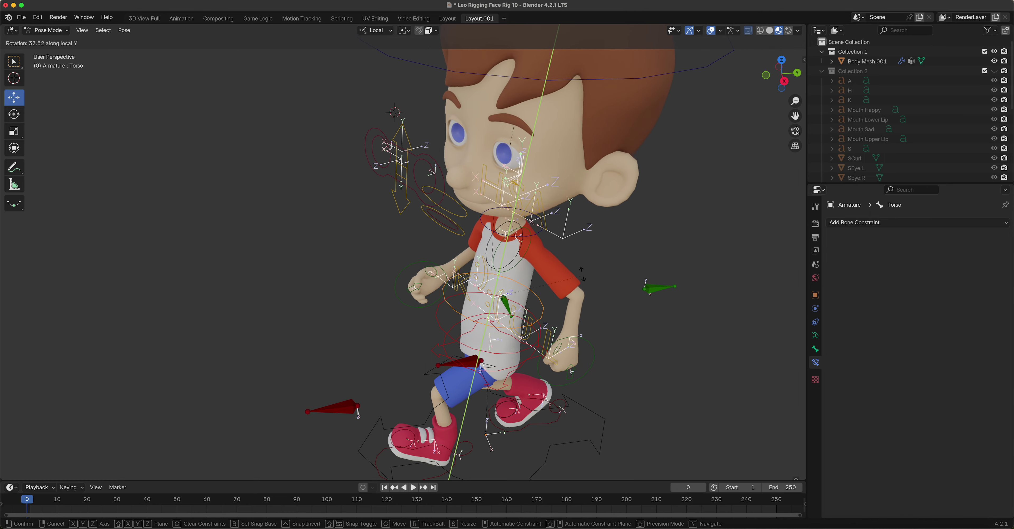
pyautogui.click(523, 323)
pyautogui.moveTo(524, 324); pyautogui.dragTo(606, 334, button='middle')
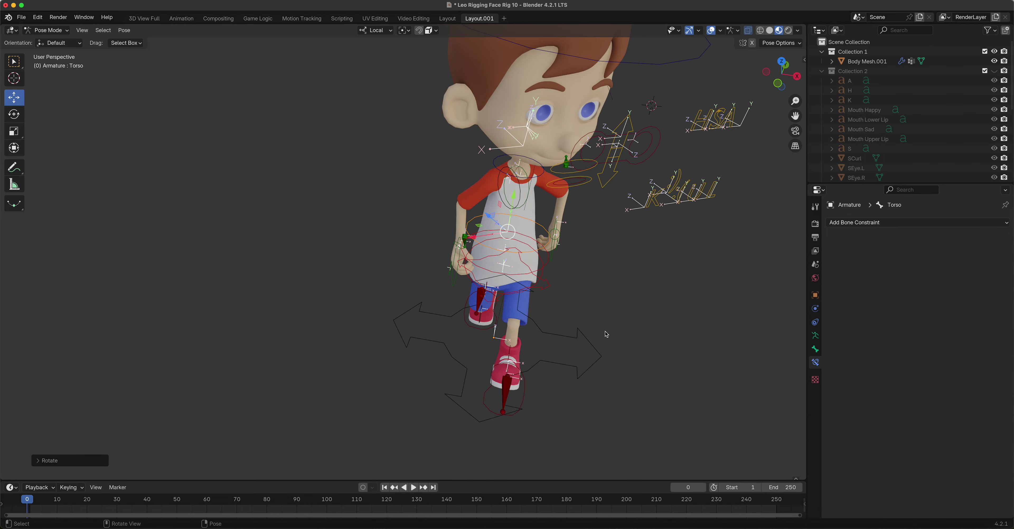
pyautogui.press('r')
pyautogui.press('y')
pyautogui.rightClick(592, 344)
pyautogui.moveTo(592, 343); pyautogui.dragTo(498, 249, button='middle')
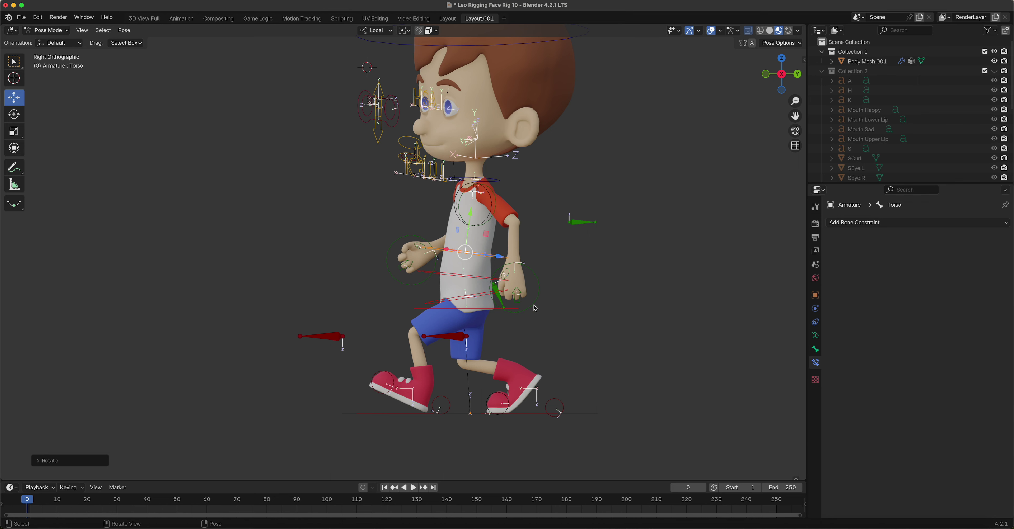
# From the bottom view, rotate Hand.CTRL.R about 17 degrees to align the right hand with the torso twist.
pyautogui.press('KP_7')
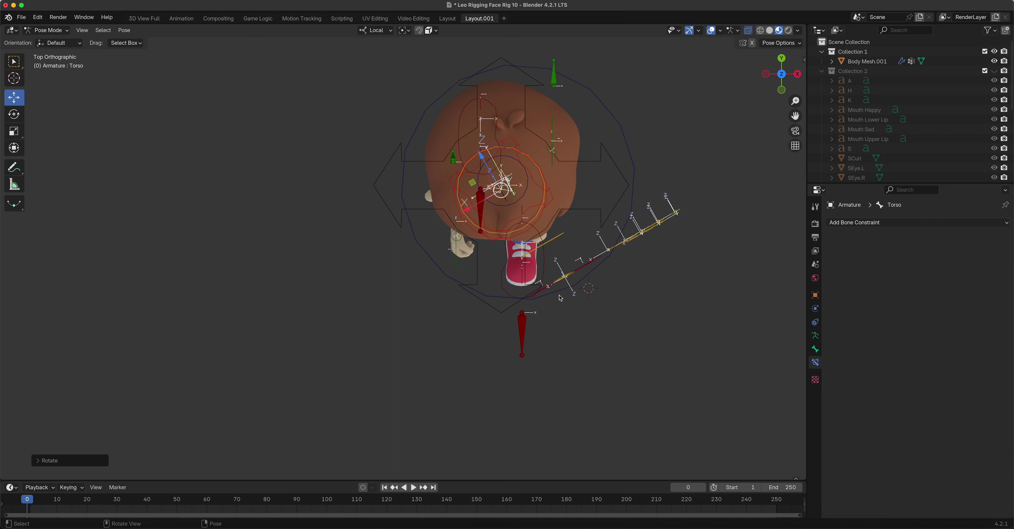
pyautogui.press('ctrl+KP_7')
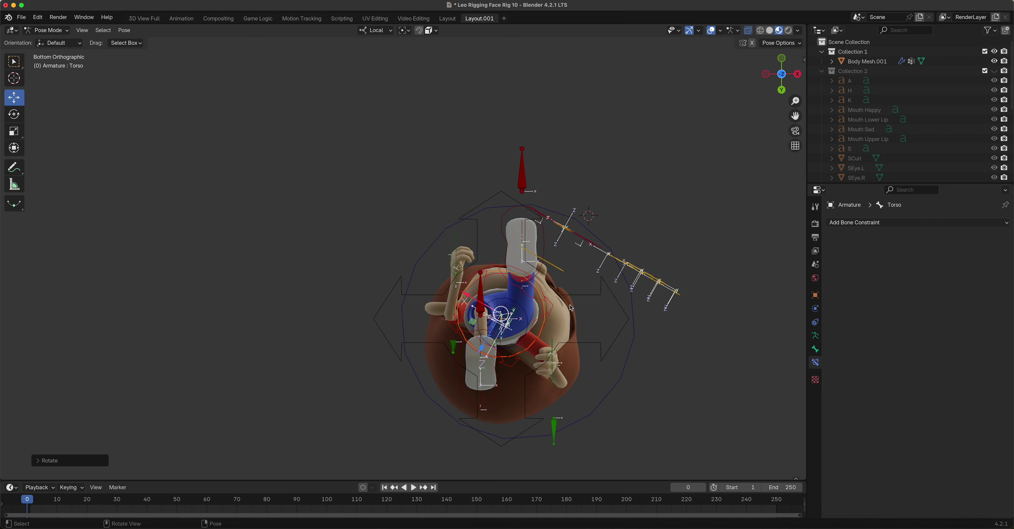
pyautogui.click(458, 243)
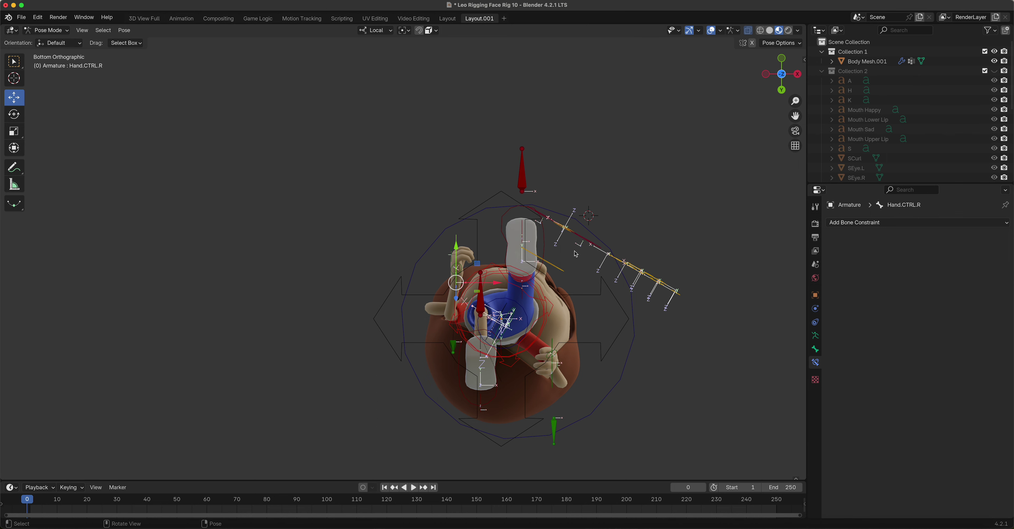
pyautogui.press('g')
pyautogui.press('r')
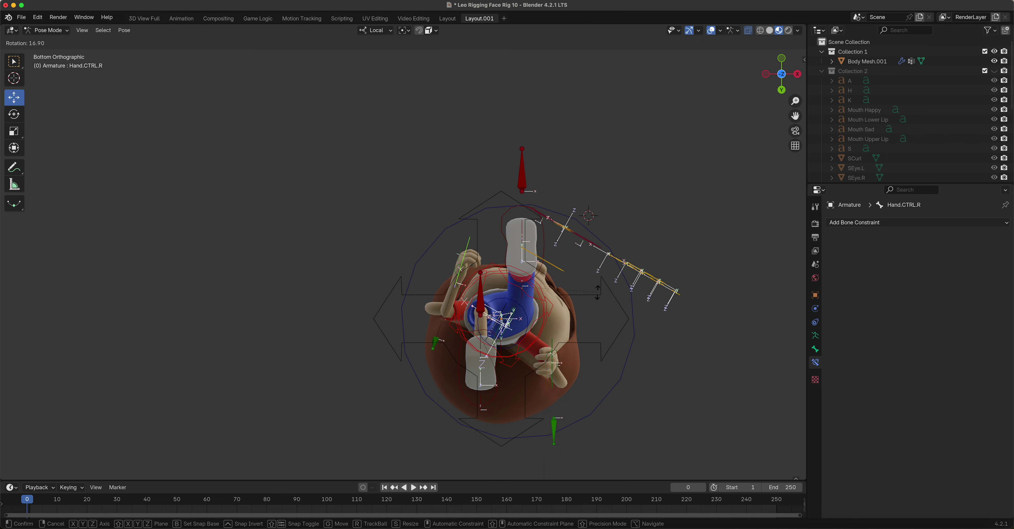
pyautogui.click(591, 321)
# Rotate Hand.CTRL.L about -17 degrees in the bottom view to angle the left hand with the twisted torso.
pyautogui.click(569, 388)
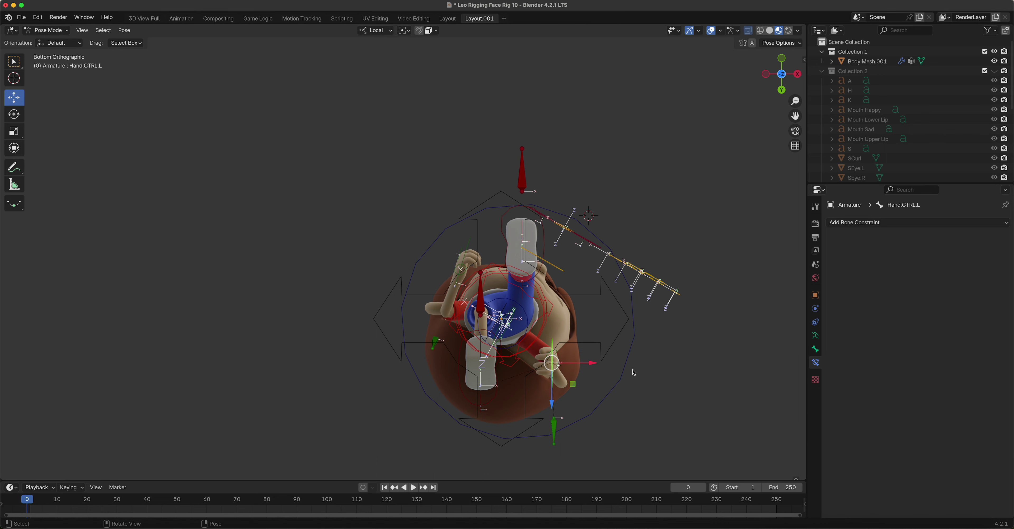
pyautogui.press('r')
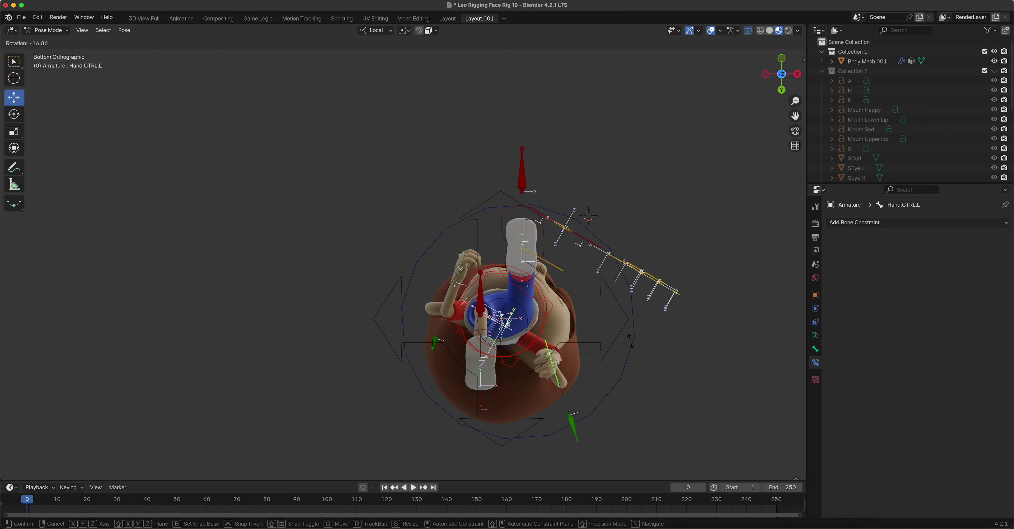
pyautogui.click(629, 370)
pyautogui.moveTo(630, 370); pyautogui.dragTo(501, 24, button='middle')
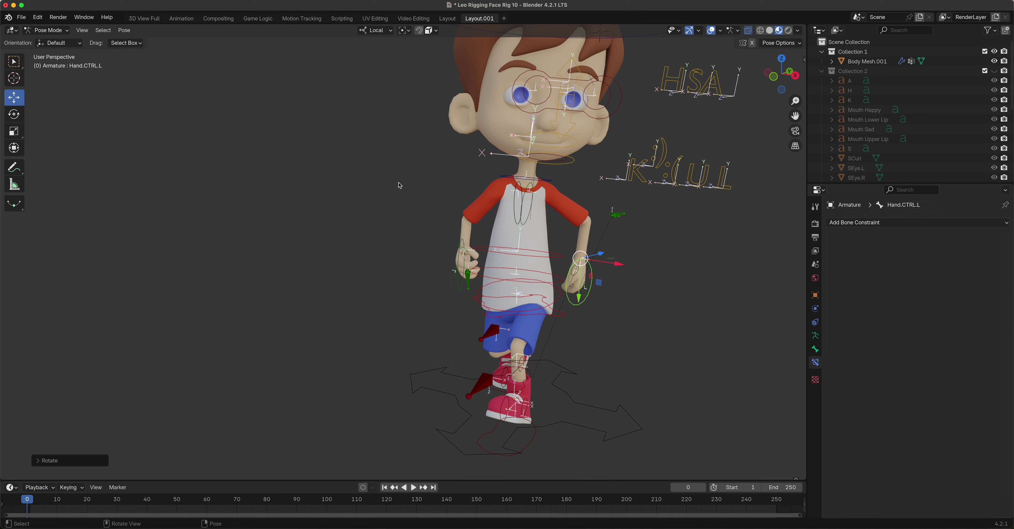
# Move Elbow.CTRL.L and Elbow.CTRL.R inward in the front view to bring both elbows closer to the body.
pyautogui.press('KP_1')
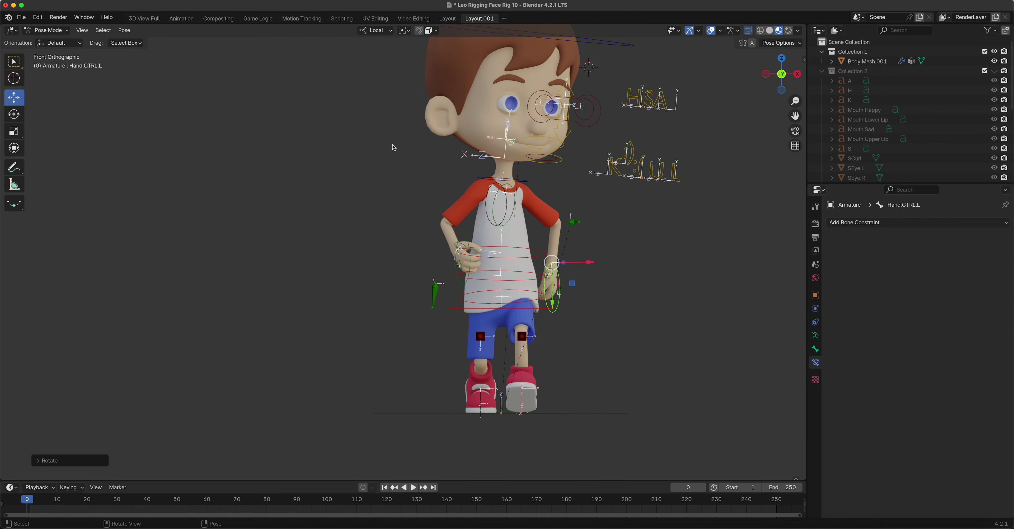
pyautogui.click(574, 222)
pyautogui.press('g')
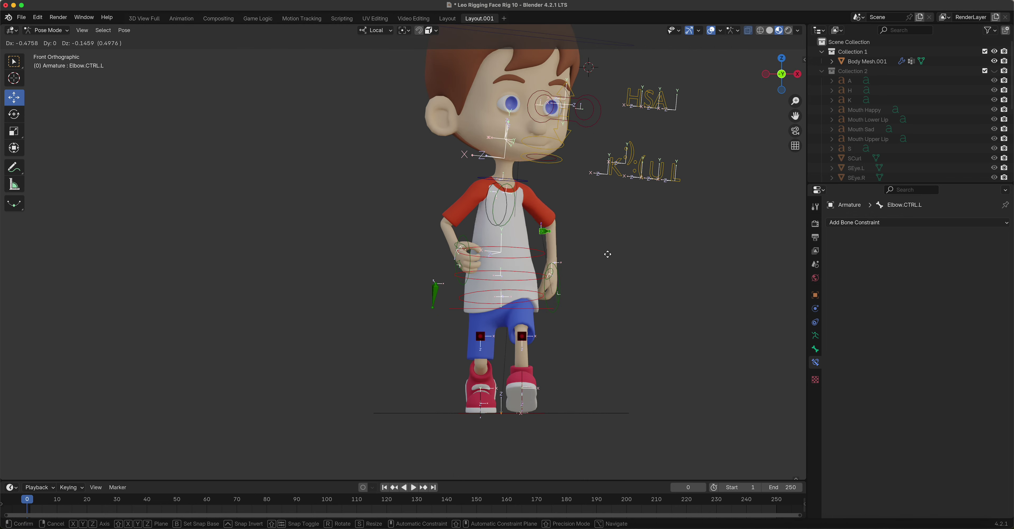
pyautogui.click(569, 266)
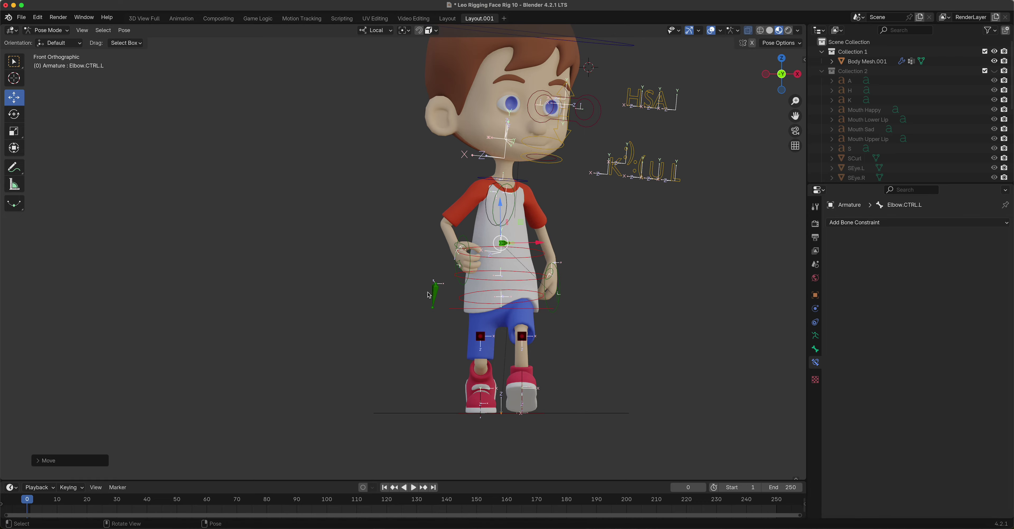
pyautogui.moveTo(438, 292); pyautogui.dragTo(476, 292)
pyautogui.moveTo(476, 292); pyautogui.dragTo(550, 254, button='middle')
# Rotate the Head bone around its Y axis to face the front, and straighten its sideways tilt.
pyautogui.press('KP_1')
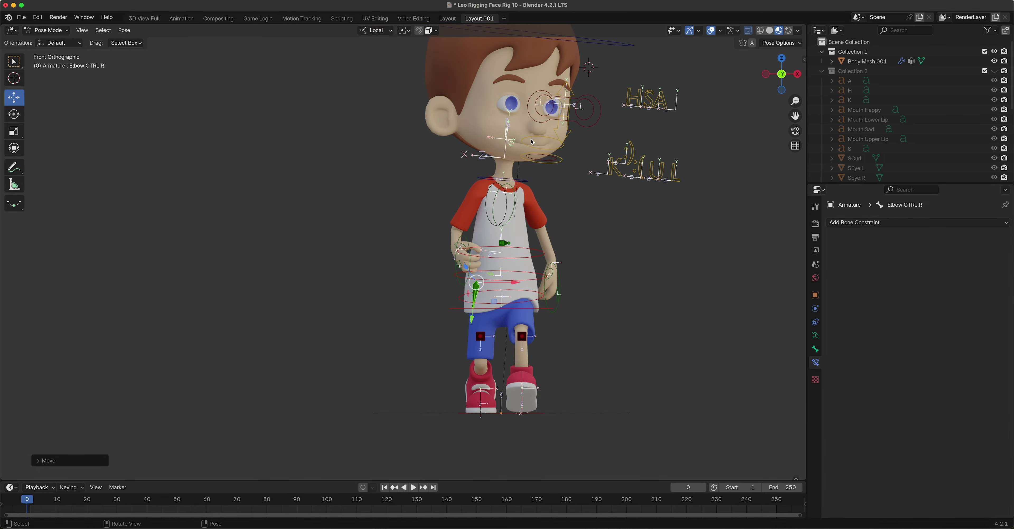
pyautogui.click(516, 182)
pyautogui.click(602, 45)
pyautogui.keyDown('shift'); pyautogui.moveTo(627, 178); pyautogui.dragTo(619, 230, button='middle'); pyautogui.keyUp('shift')
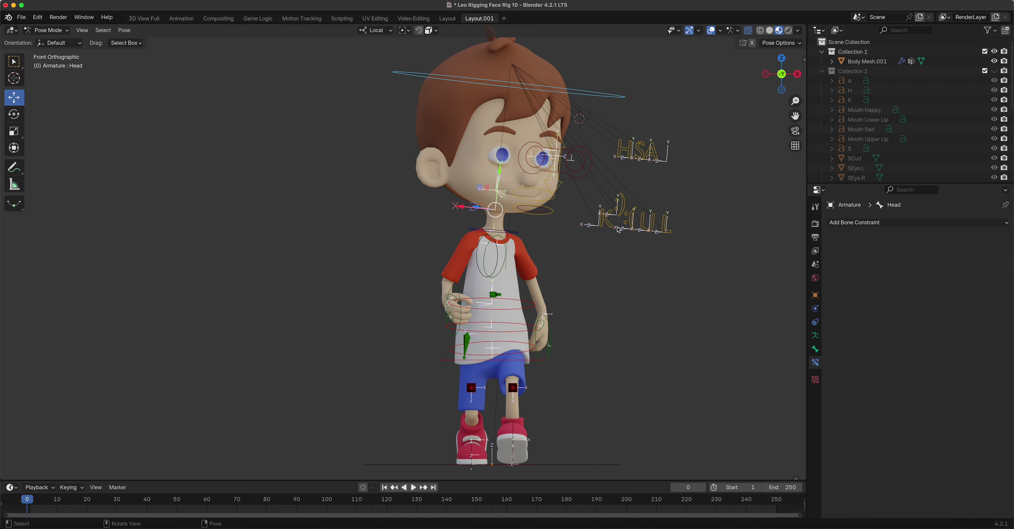
pyautogui.press('r')
pyautogui.press('y')
pyautogui.press('y')
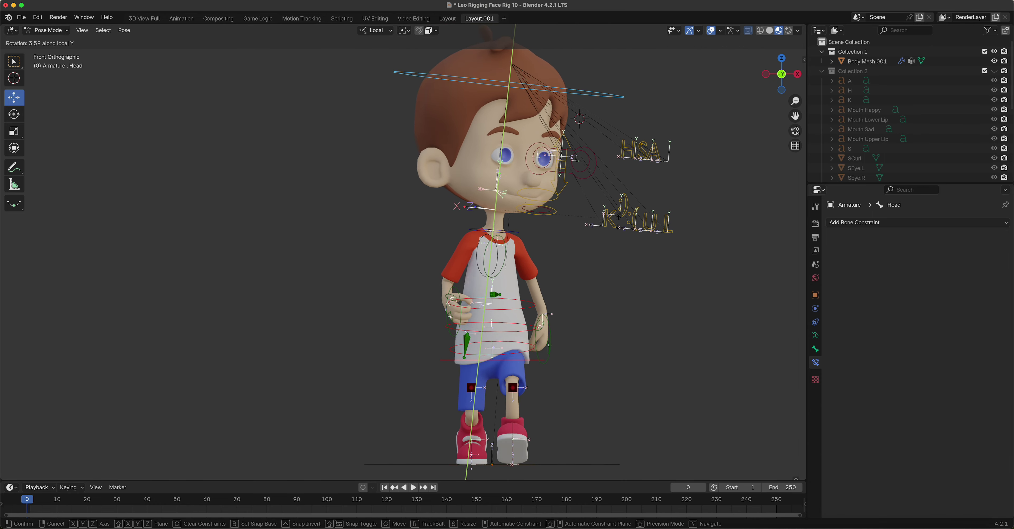
pyautogui.click(582, 274)
pyautogui.press('r')
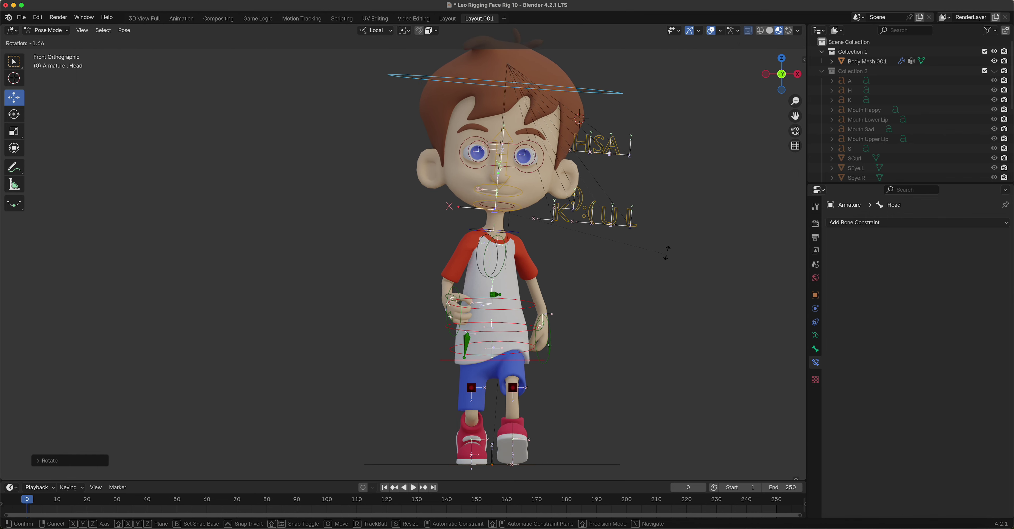
pyautogui.click(668, 247)
# Rotate Hip_COG.CTRL in the right side view to lean the body forward.
pyautogui.moveTo(643, 270); pyautogui.dragTo(497, 291, button='middle')
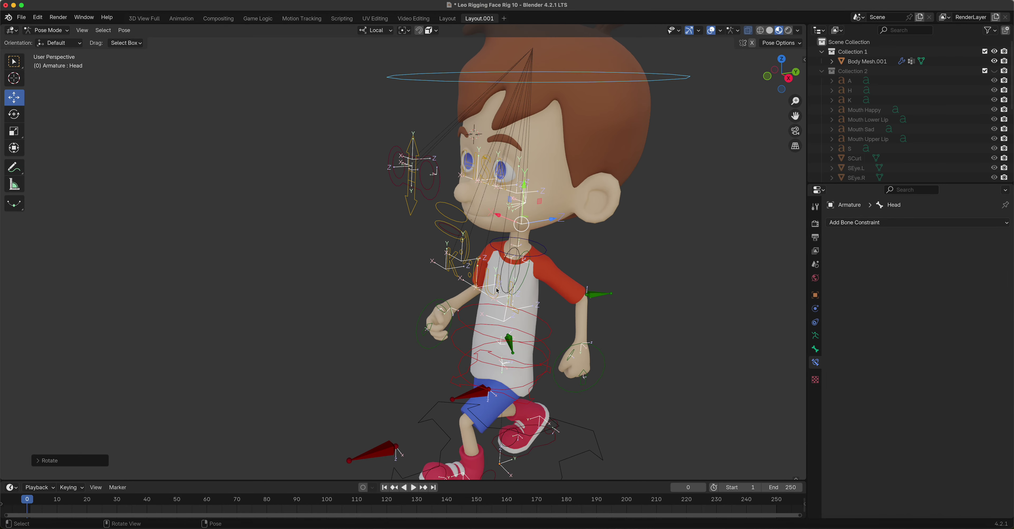
pyautogui.press('KP_3')
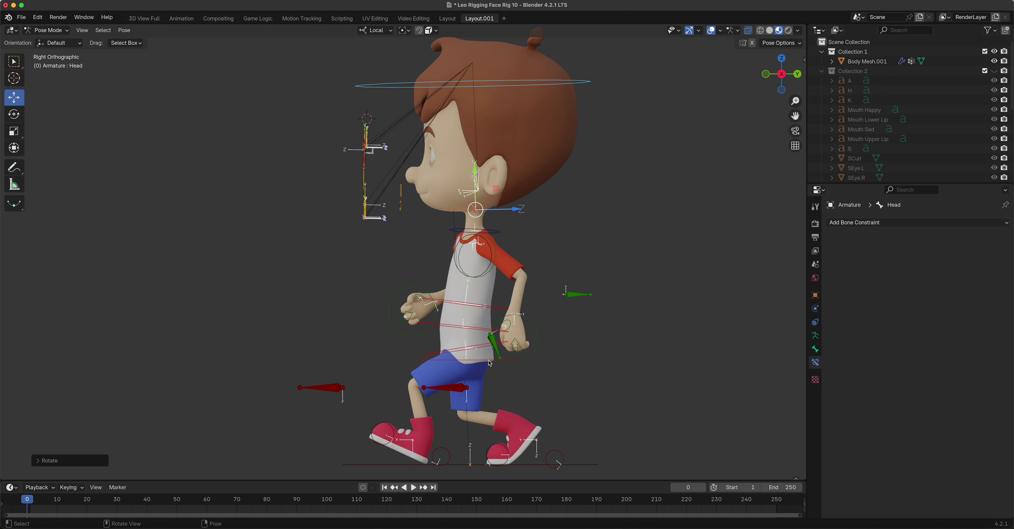
pyautogui.click(491, 361)
pyautogui.press('r')
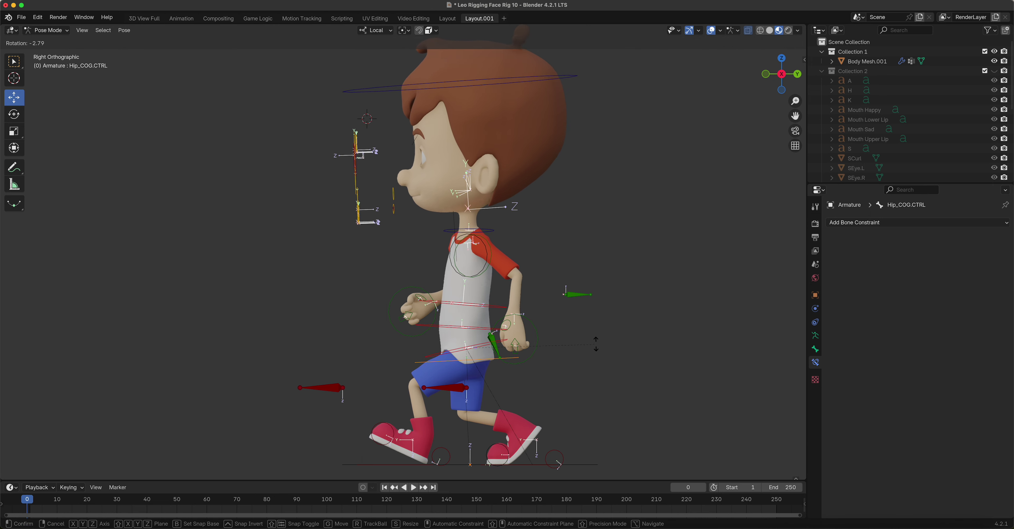
pyautogui.click(586, 329)
# Rotate Spine02 slightly and tilt the Torso bone back in the side view to curve the spine.
pyautogui.click(490, 304)
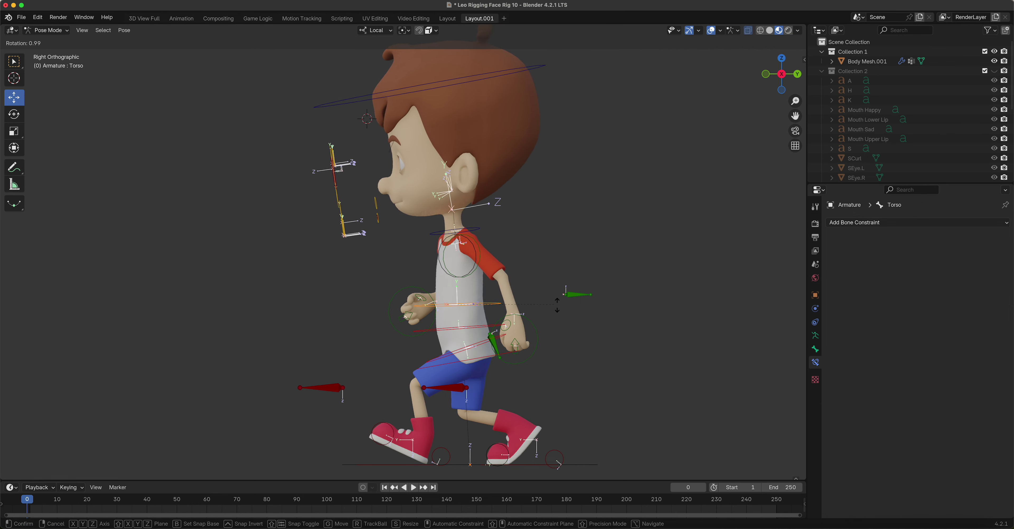
pyautogui.click(497, 332)
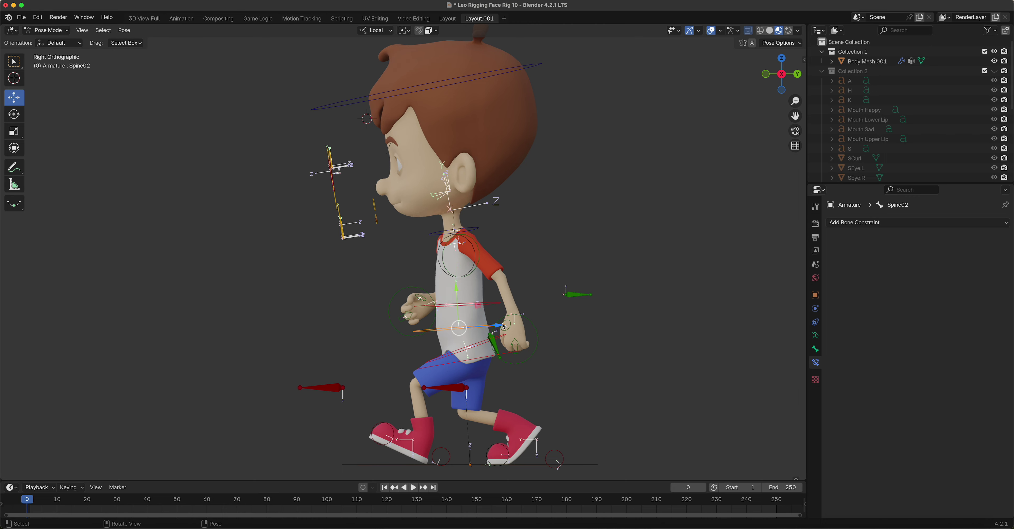
pyautogui.press('r')
pyautogui.click(486, 301)
pyautogui.click(486, 300)
pyautogui.press('r')
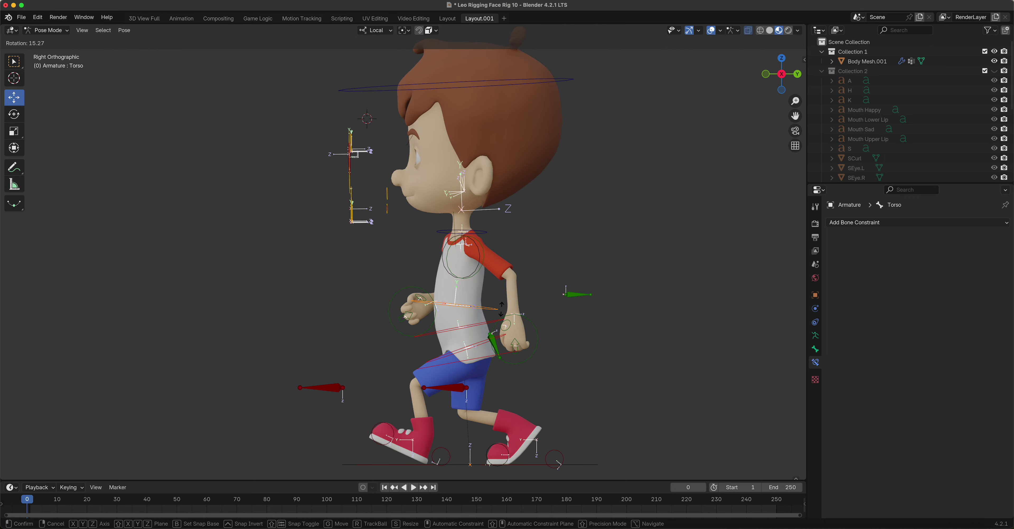
pyautogui.click(505, 316)
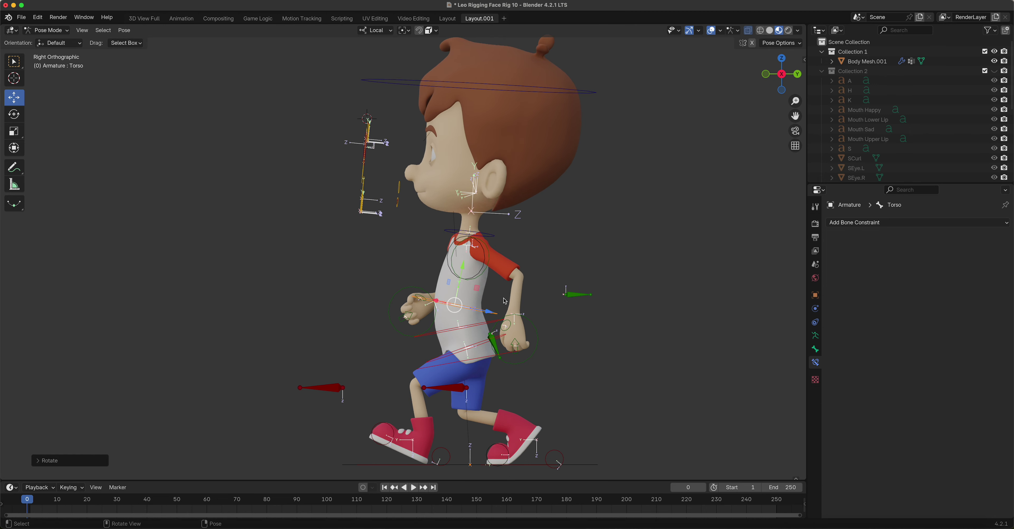
# Rotate the Neck bone forward in the side view and fine-tune the Head bone's tilt.
pyautogui.click(471, 234)
pyautogui.press('r')
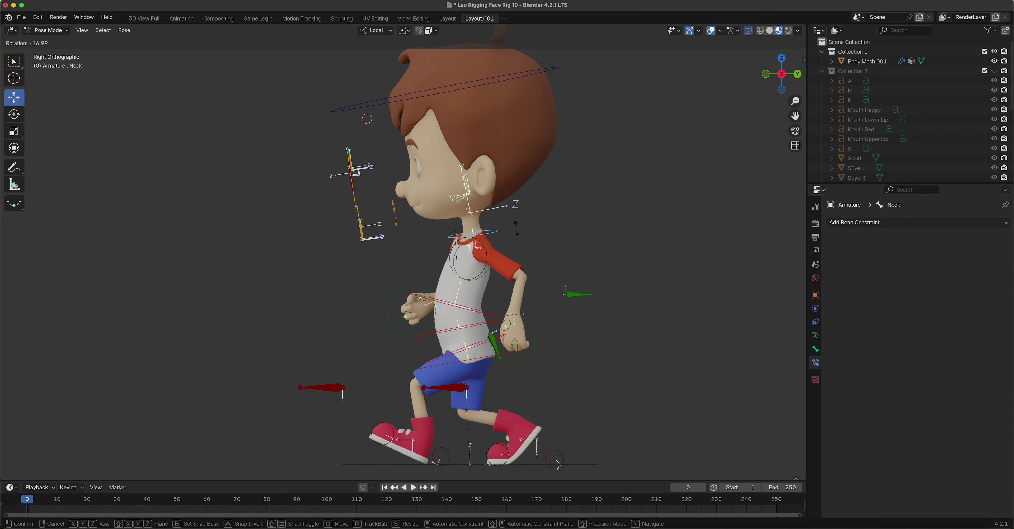
pyautogui.click(516, 228)
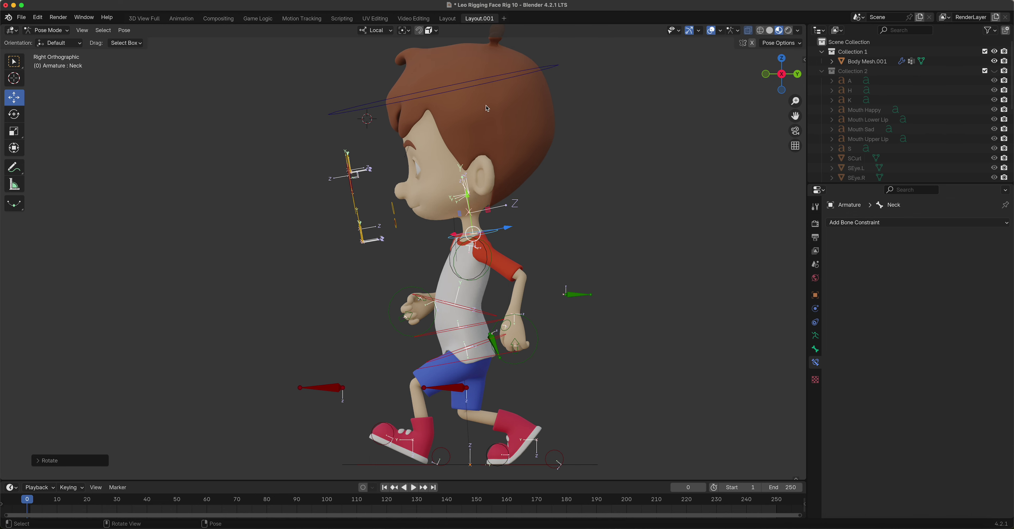
pyautogui.click(516, 78)
pyautogui.press('r')
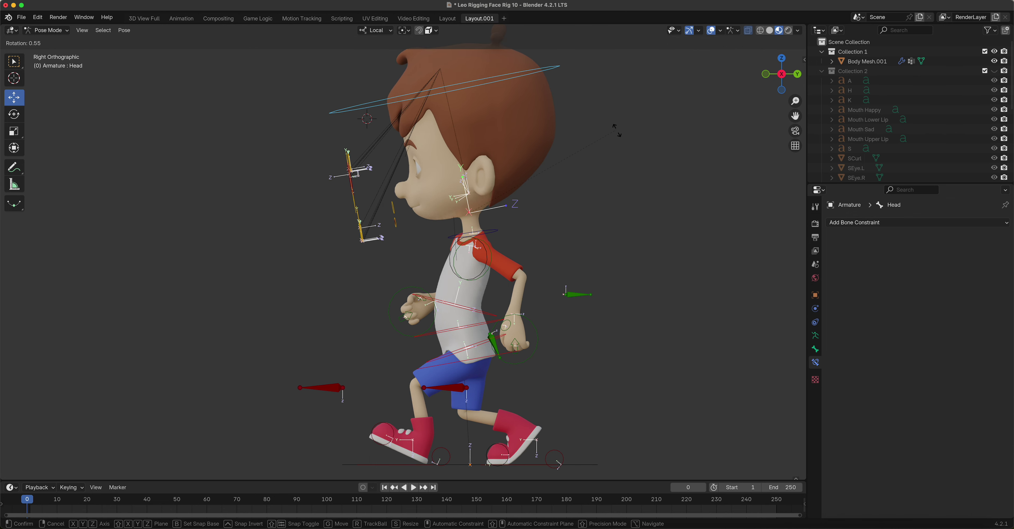
pyautogui.click(607, 141)
# Move Eye.CTRL up about 0.11 in the front view so the eyes look straight ahead.
pyautogui.moveTo(341, 168); pyautogui.dragTo(458, 179, button='middle')
pyautogui.click(500, 169)
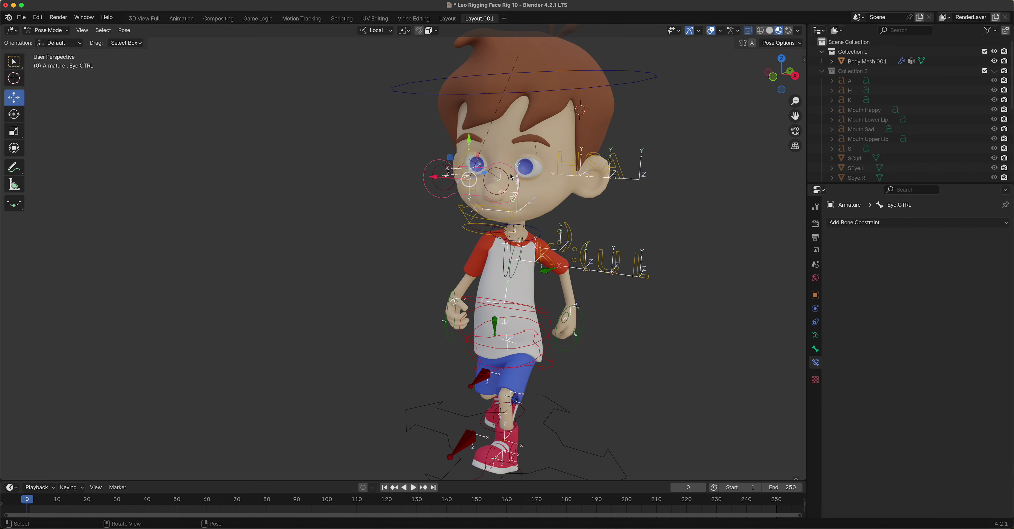
pyautogui.press('KP_1')
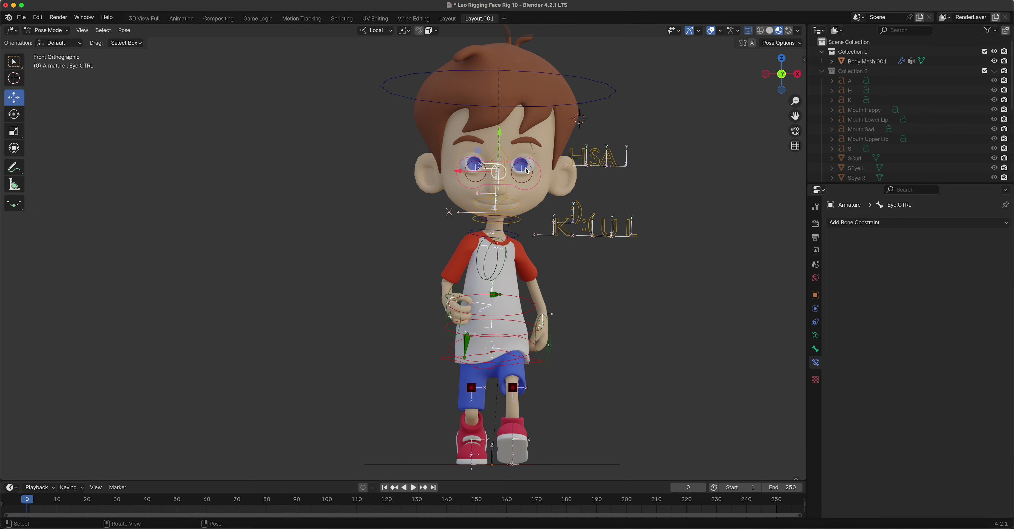
pyautogui.press('g')
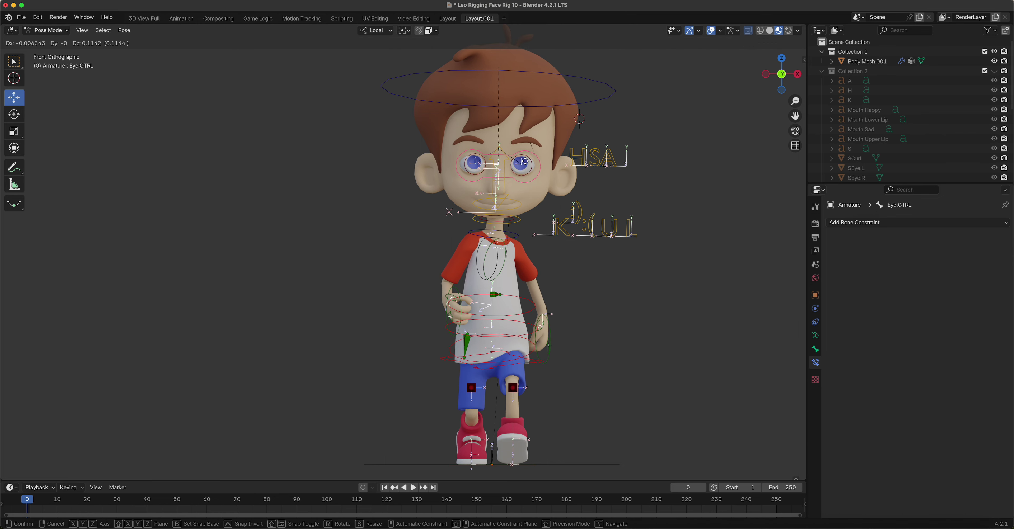
pyautogui.click(525, 161)
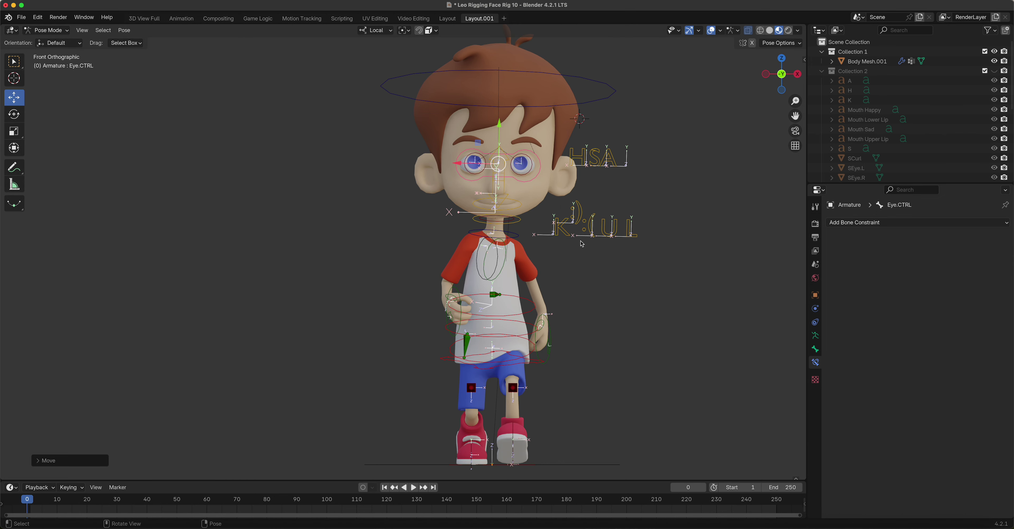
pyautogui.moveTo(606, 315); pyautogui.dragTo(514, 316, button='middle')
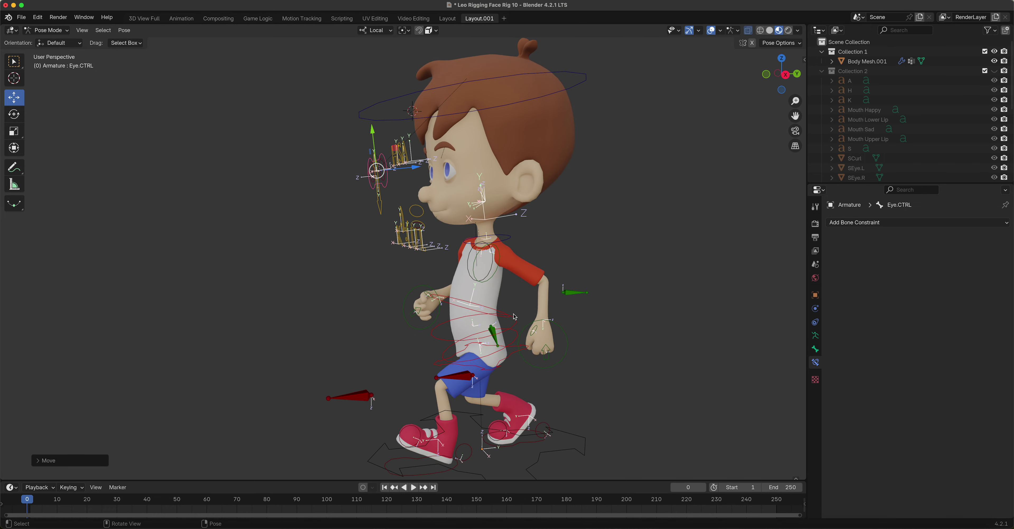
# Enlarge the timeline area and set the current frame to 1.
pyautogui.moveTo(482, 481); pyautogui.dragTo(491, 389)
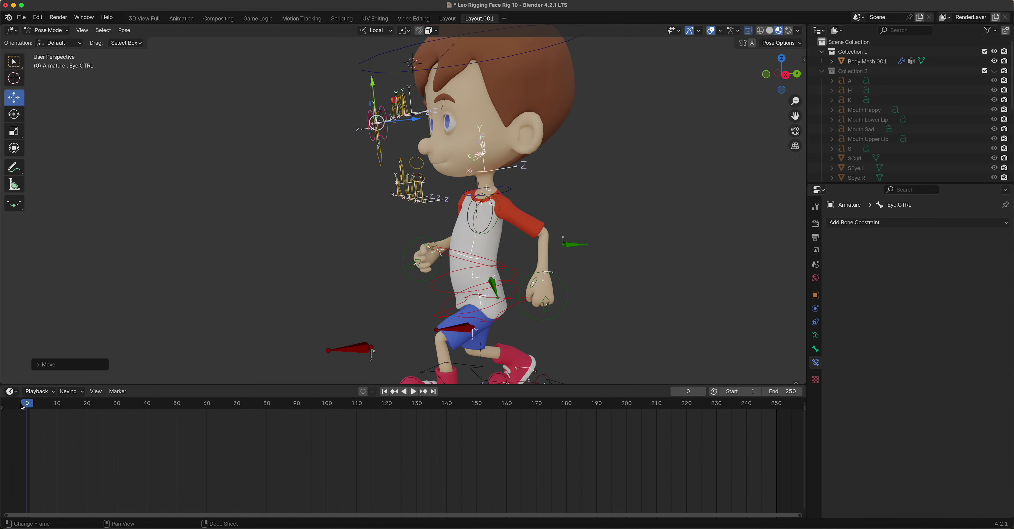
pyautogui.click(30, 406)
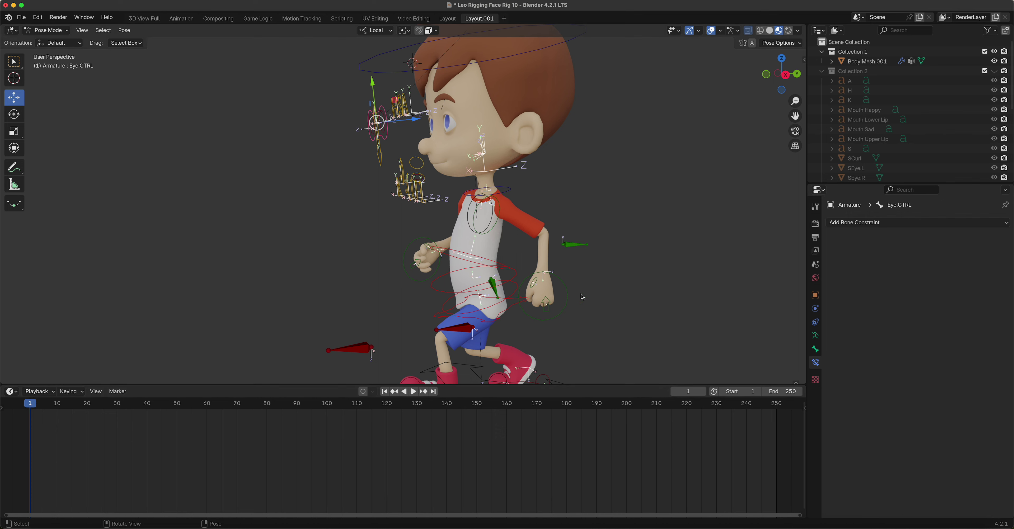
pyautogui.scroll(-1, 542, 298)
pyautogui.scroll(-2, 542, 298)
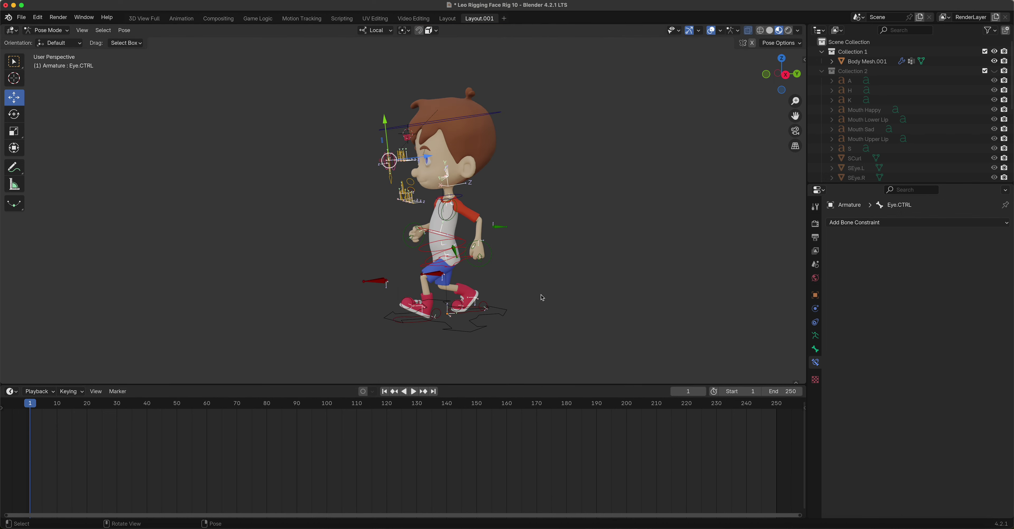
# Set the animation's end frame to 24 and fit frames 0 to 25 in the timeline.
pyautogui.click(789, 392)
pyautogui.write('24')
pyautogui.press('Return')
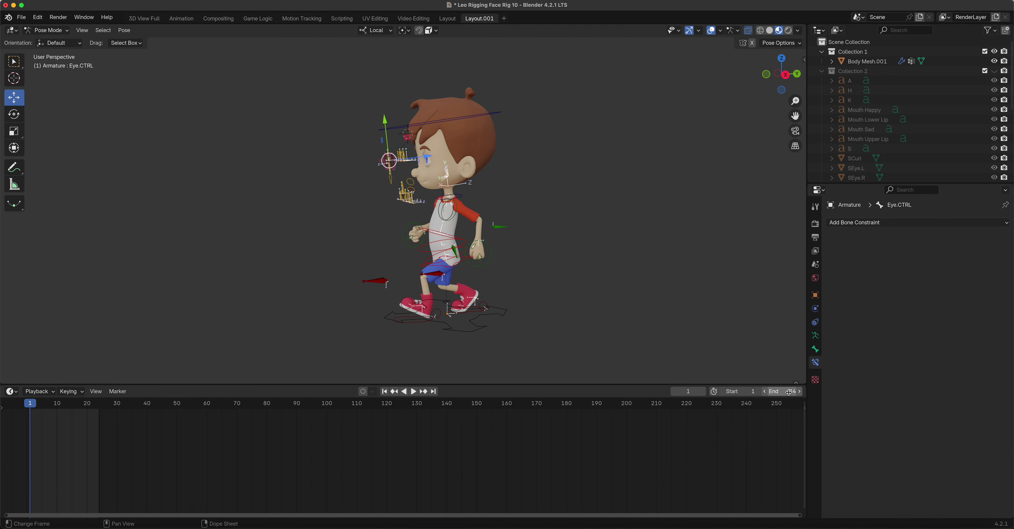
pyautogui.hscroll(-8, 268, 437)
pyautogui.scroll(8, 370, 452)
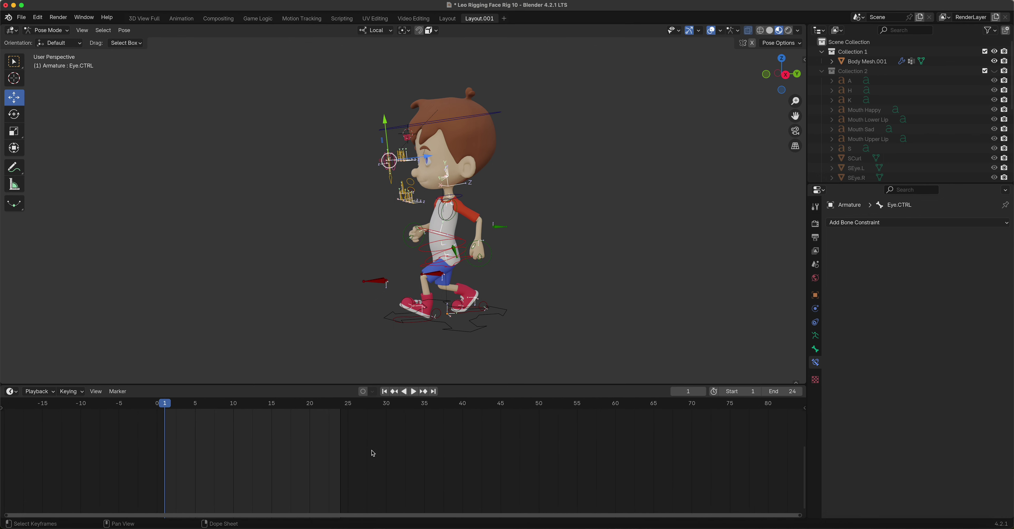
pyautogui.moveTo(317, 452); pyautogui.dragTo(478, 454, button='middle')
pyautogui.scroll(4, 534, 436)
pyautogui.scroll(2, 408, 450)
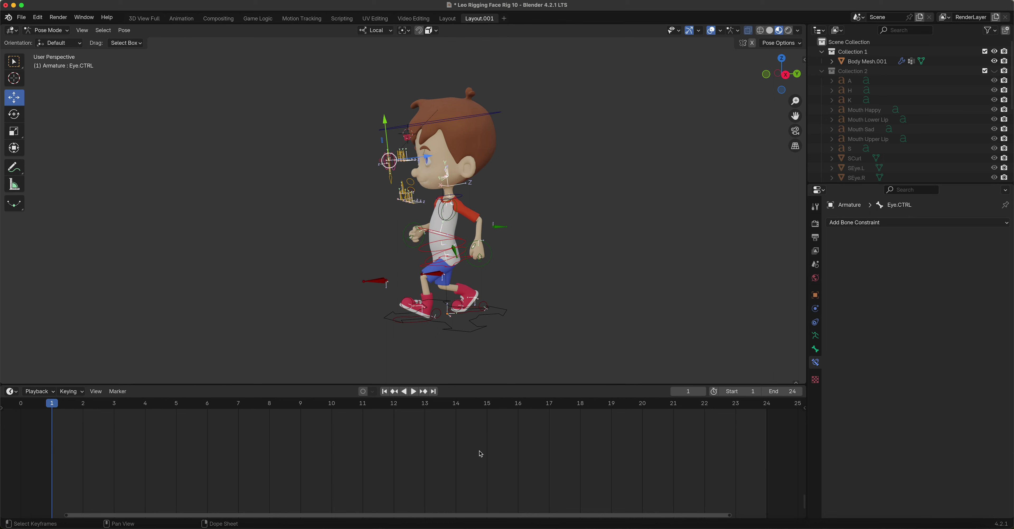
pyautogui.press('KP_1')
pyautogui.scroll(8, 590, 276)
pyautogui.keyDown('shift'); pyautogui.moveTo(544, 243); pyautogui.dragTo(515, 245, button='middle'); pyautogui.keyUp('shift')
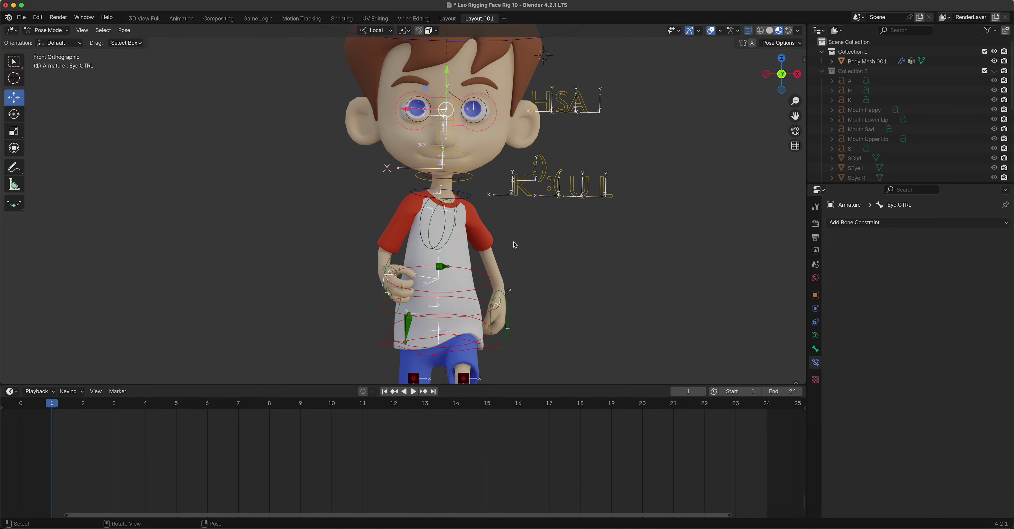
pyautogui.click(432, 224)
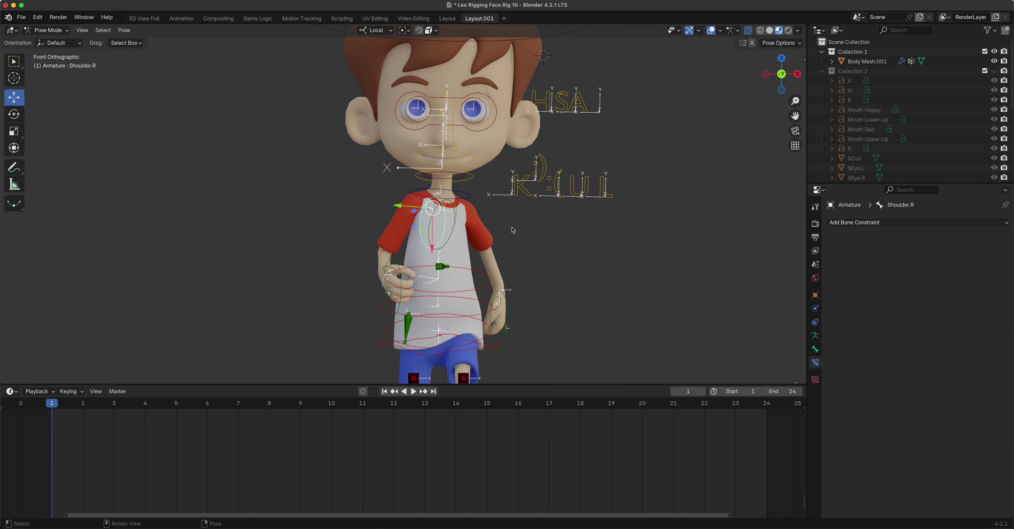
pyautogui.press('r')
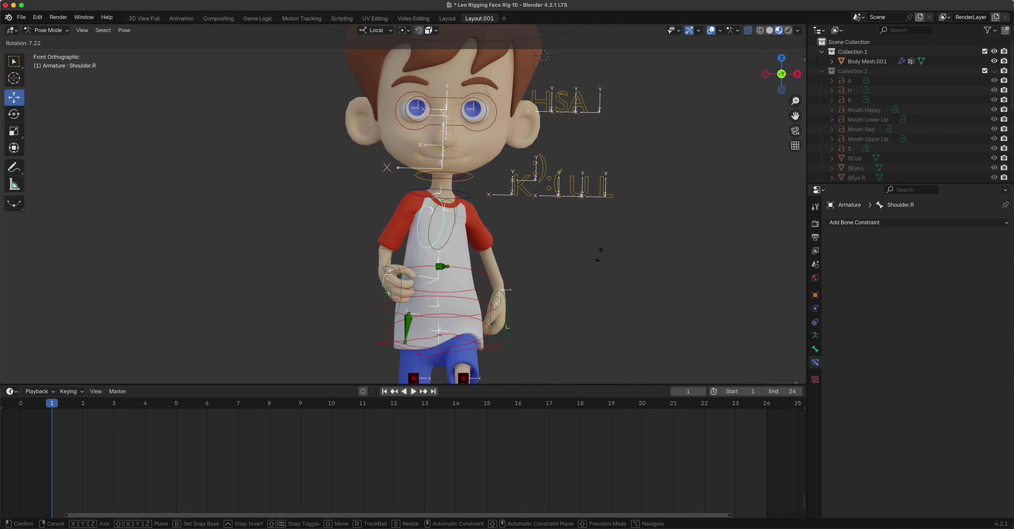
pyautogui.click(595, 265)
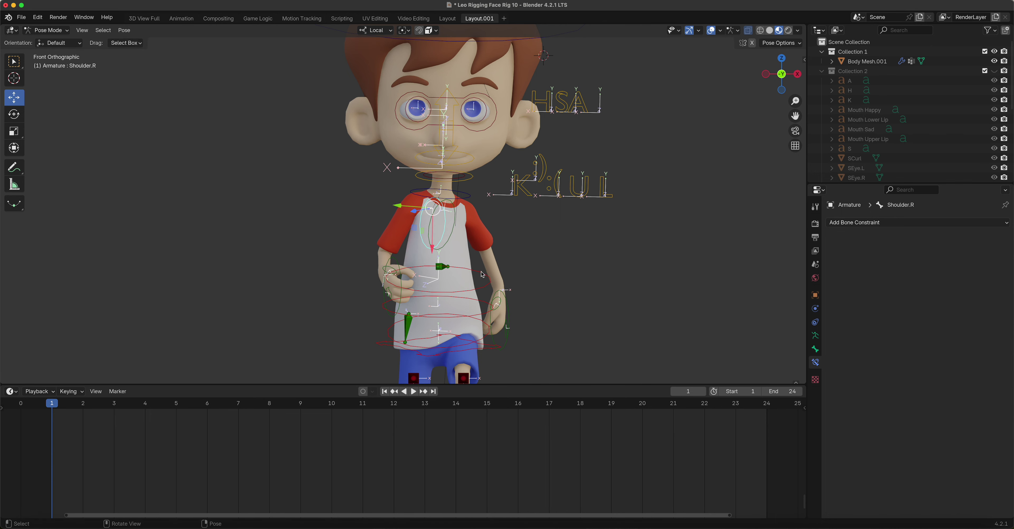
pyautogui.click(468, 199)
pyautogui.press('r')
pyautogui.click(555, 256)
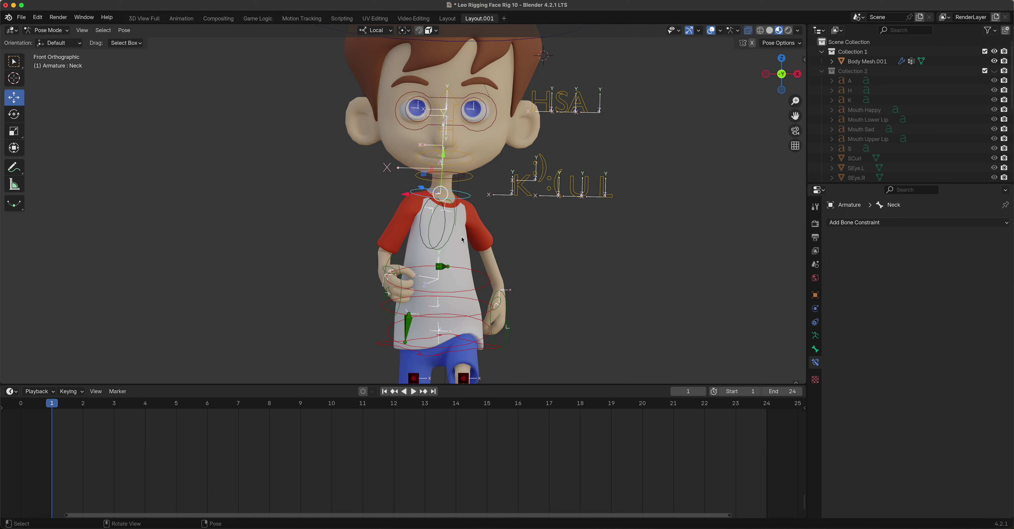
pyautogui.click(490, 348)
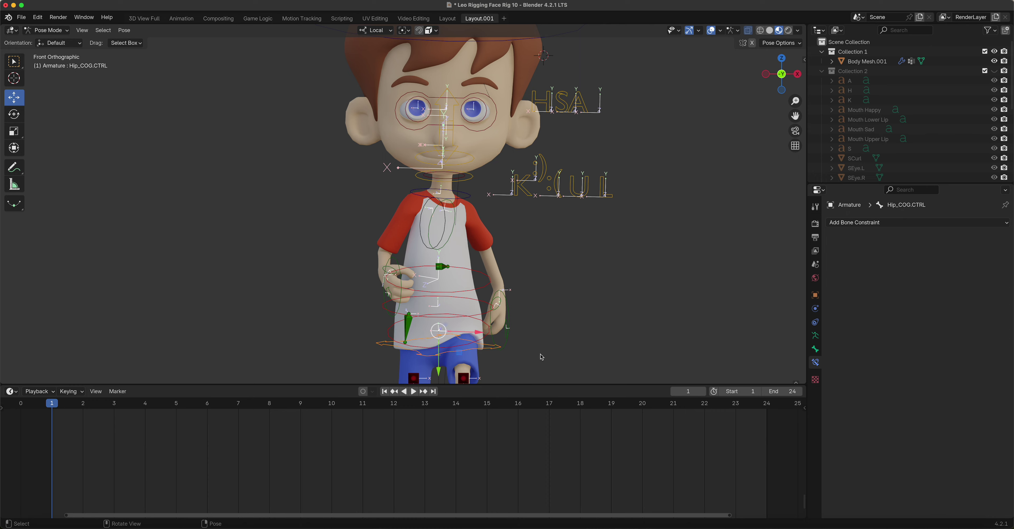
pyautogui.press('r')
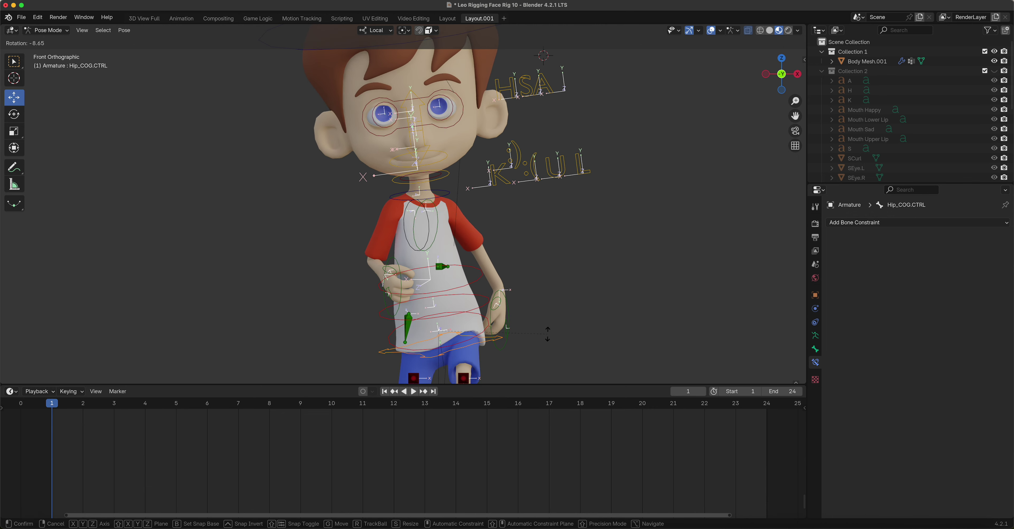
pyautogui.press('Escape')
pyautogui.click(486, 279)
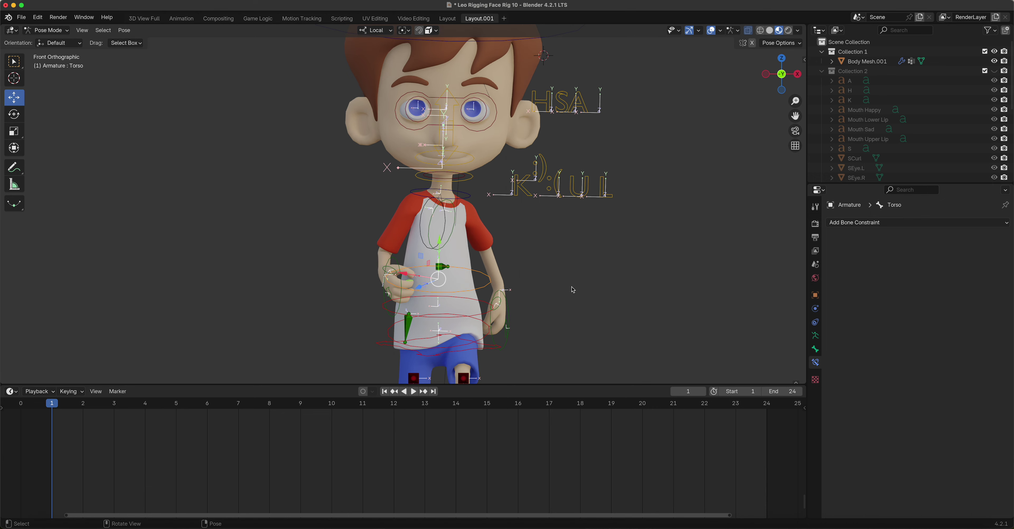
pyautogui.scroll(-3, 562, 303)
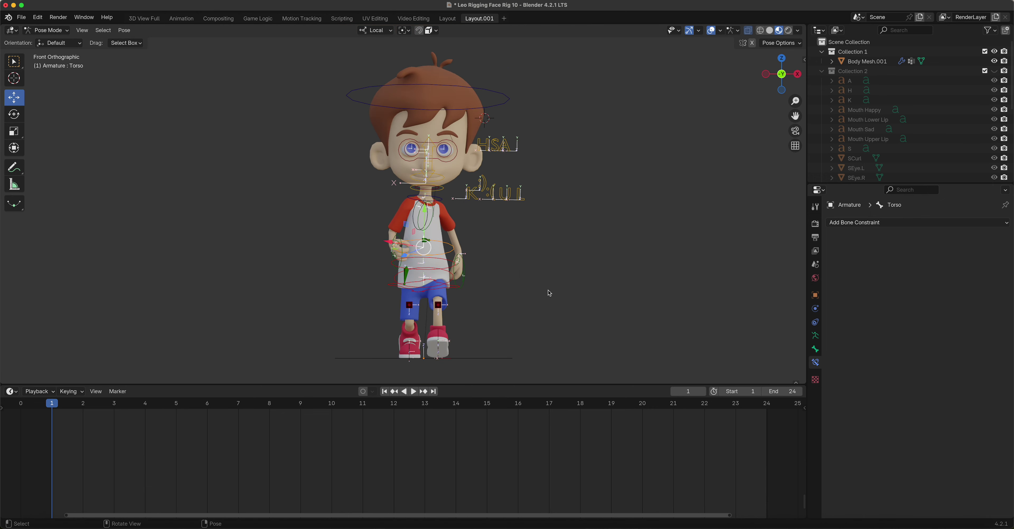
pyautogui.moveTo(598, 296); pyautogui.dragTo(488, 276, button='middle')
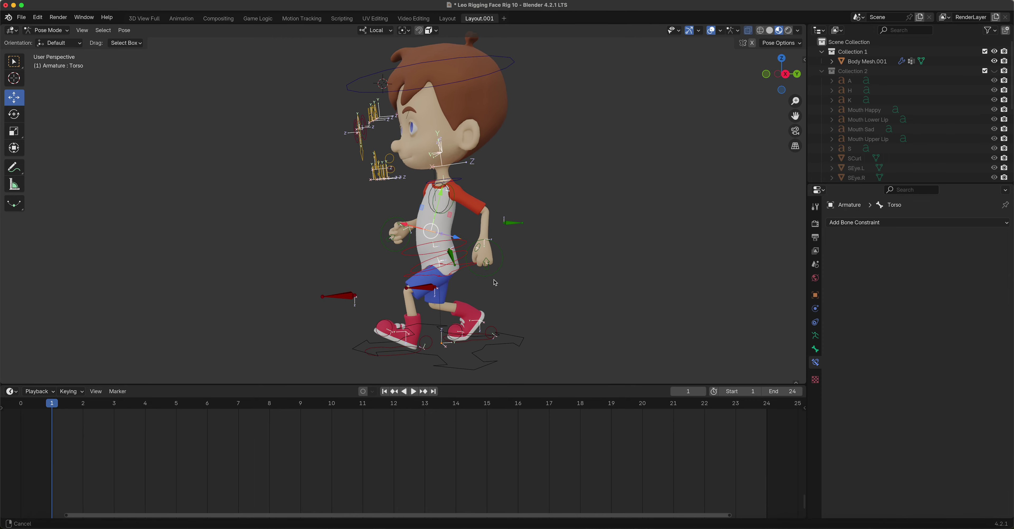
# Save the project as a new file named Leo Walk Cycle Animation 11.blend.
pyautogui.click(22, 18)
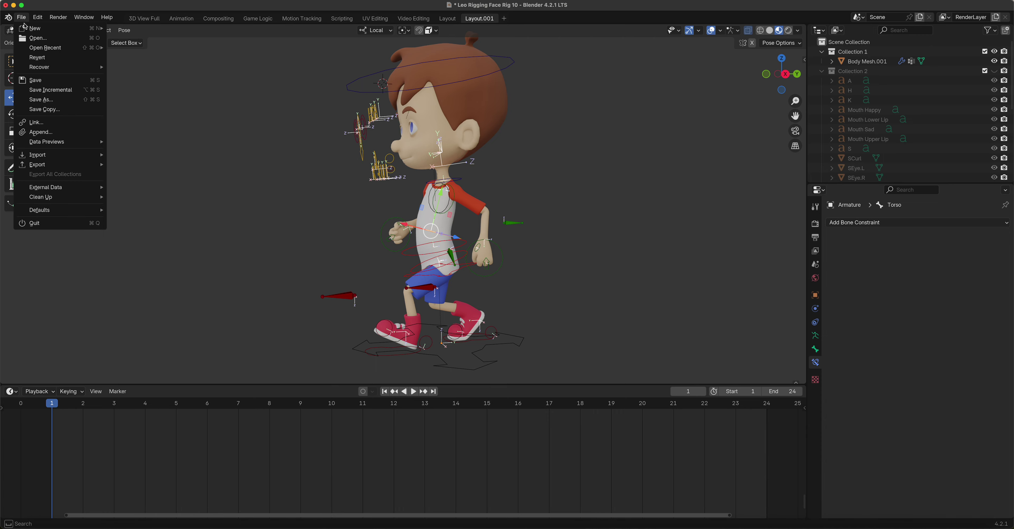
pyautogui.click(46, 99)
pyautogui.click(411, 408)
pyautogui.click(411, 408)
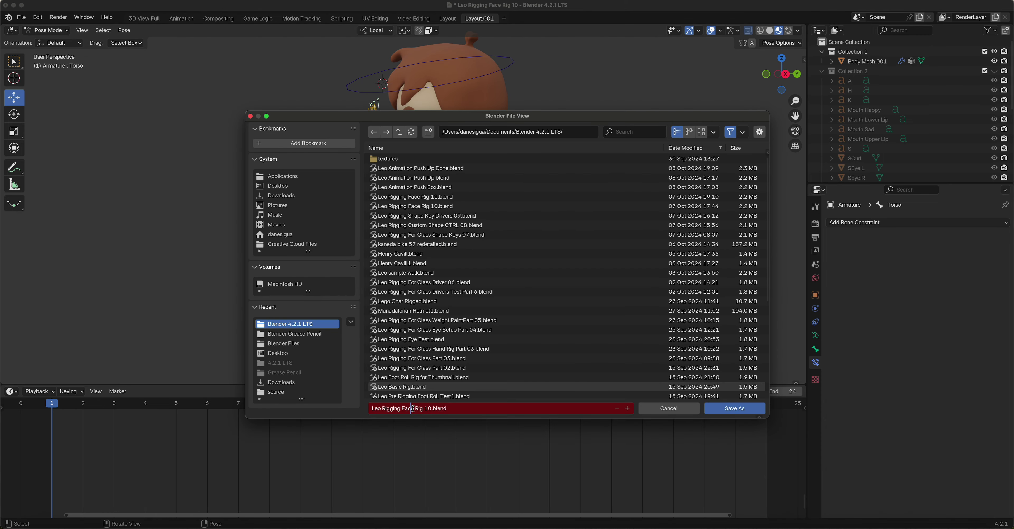
pyautogui.click(433, 407)
pyautogui.press('BackSpace')
pyautogui.write('1')
pyautogui.click(423, 408)
pyautogui.press('BackSpace')
pyautogui.press('BackSpace')
pyautogui.press('BackSpace')
pyautogui.press('BackSpace')
pyautogui.press('BackSpace')
pyautogui.press('BackSpace')
pyautogui.press('BackSpace')
pyautogui.press('BackSpace')
pyautogui.press('BackSpace')
pyautogui.press('BackSpace')
pyautogui.press('BackSpace')
pyautogui.press('BackSpace')
pyautogui.press('BackSpace')
pyautogui.press('BackSpace')
pyautogui.press('BackSpace')
pyautogui.press('BackSpace')
pyautogui.write('Walk Cycle Animation')
pyautogui.click(735, 409)
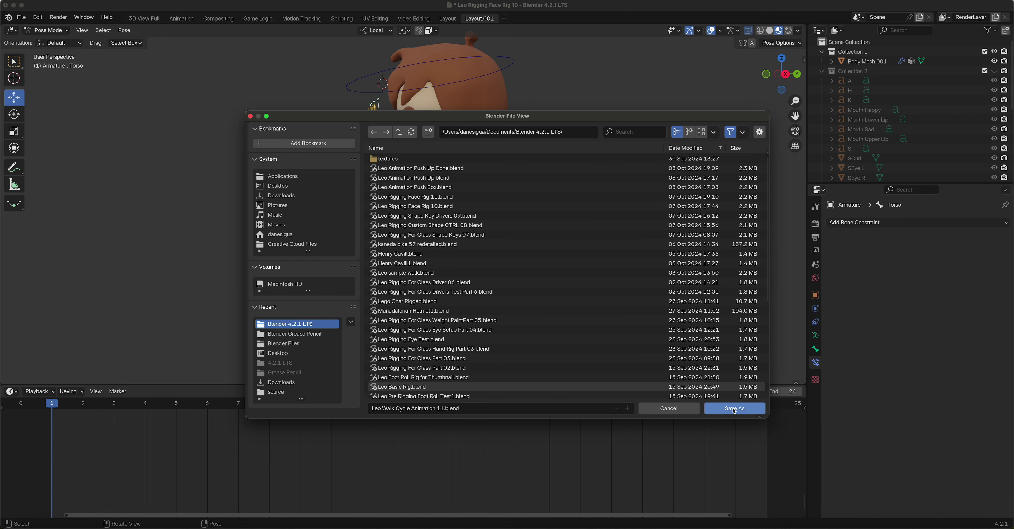
pyautogui.click(734, 409)
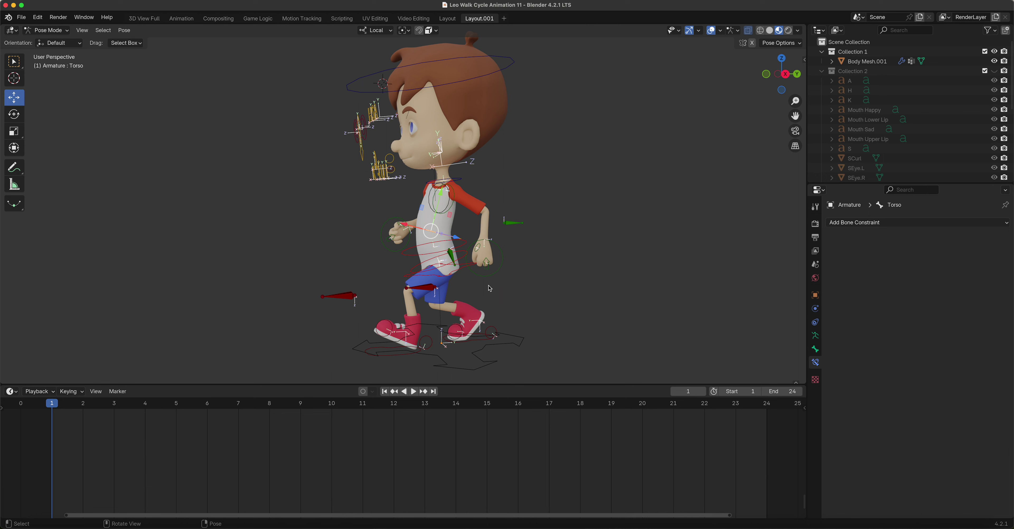
# Raise Foot.CTRL.R vertically off the ground at frame 6, to a Z location of about -0.649.
pyautogui.press('KP_3')
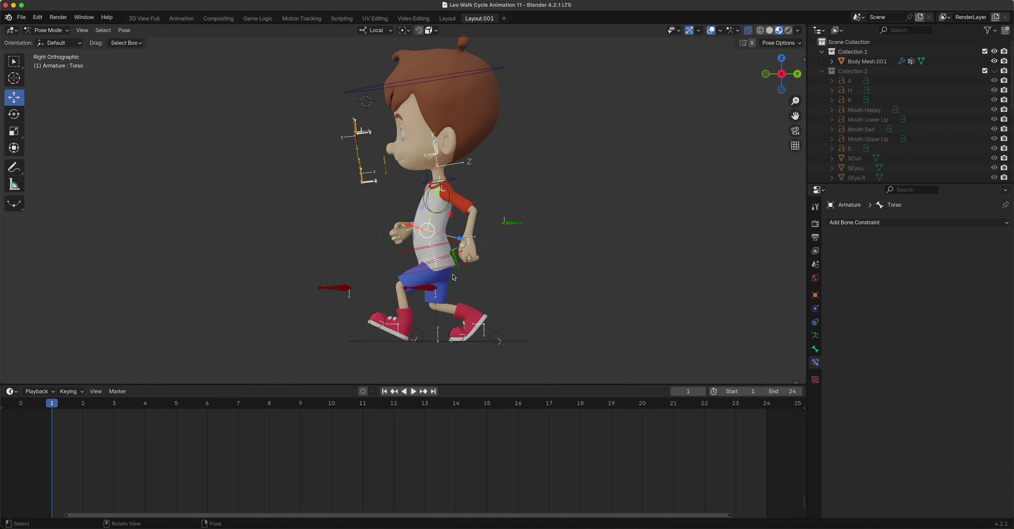
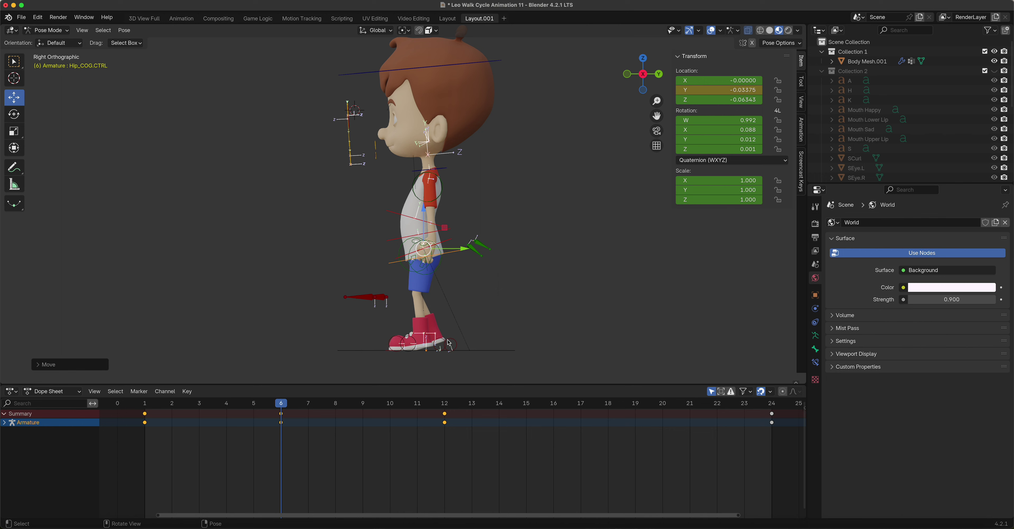
pyautogui.moveTo(435, 353); pyautogui.dragTo(441, 344, button='middle')
pyautogui.click(445, 349)
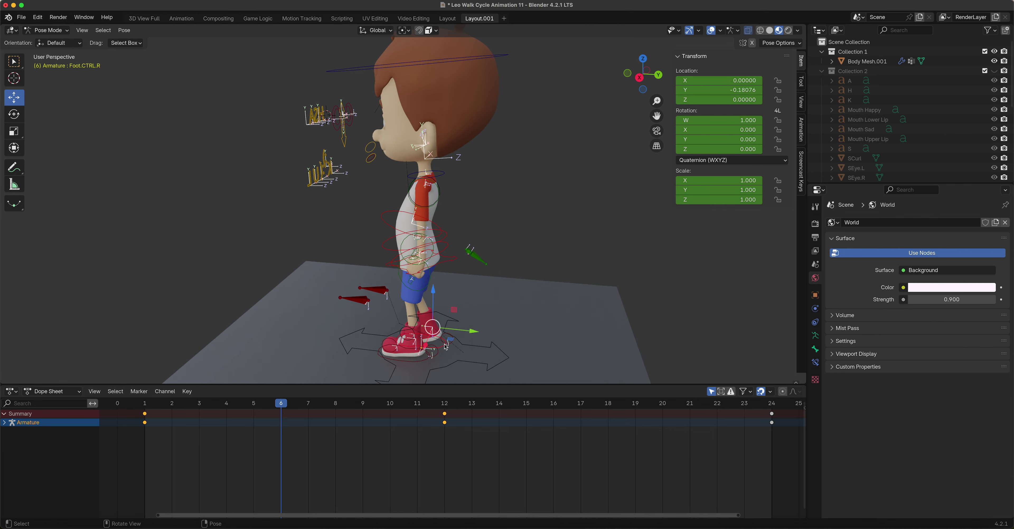
pyautogui.press('KP_3')
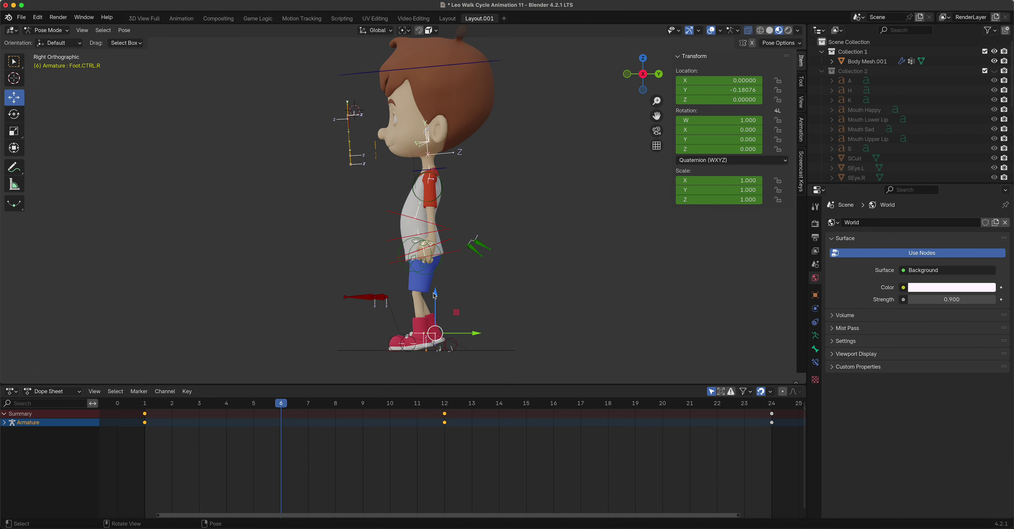
pyautogui.moveTo(435, 296); pyautogui.dragTo(435, 263)
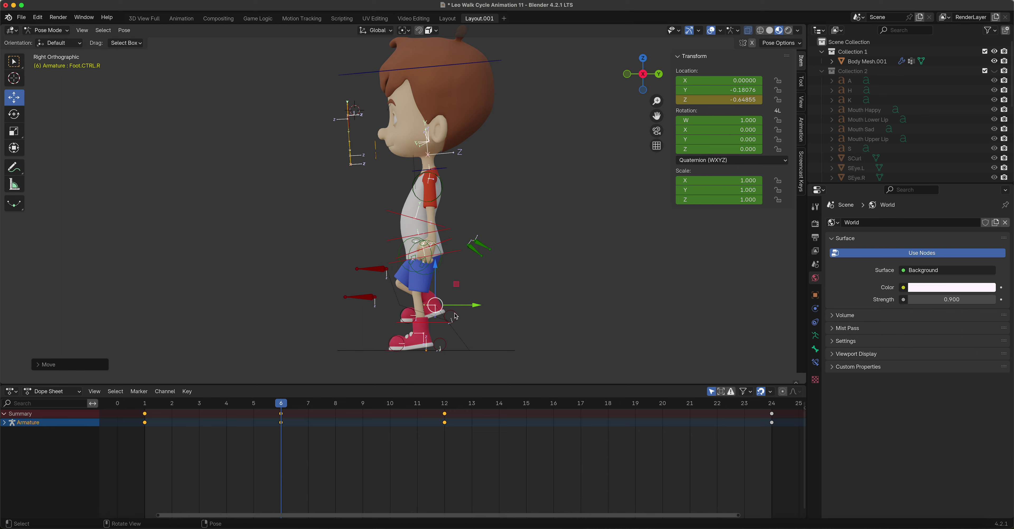
# Rotate FootRoll.CTRL.R at frame 6 to level the raised right foot.
pyautogui.click(456, 316)
pyautogui.press('r')
pyautogui.press('Escape')
pyautogui.press('r')
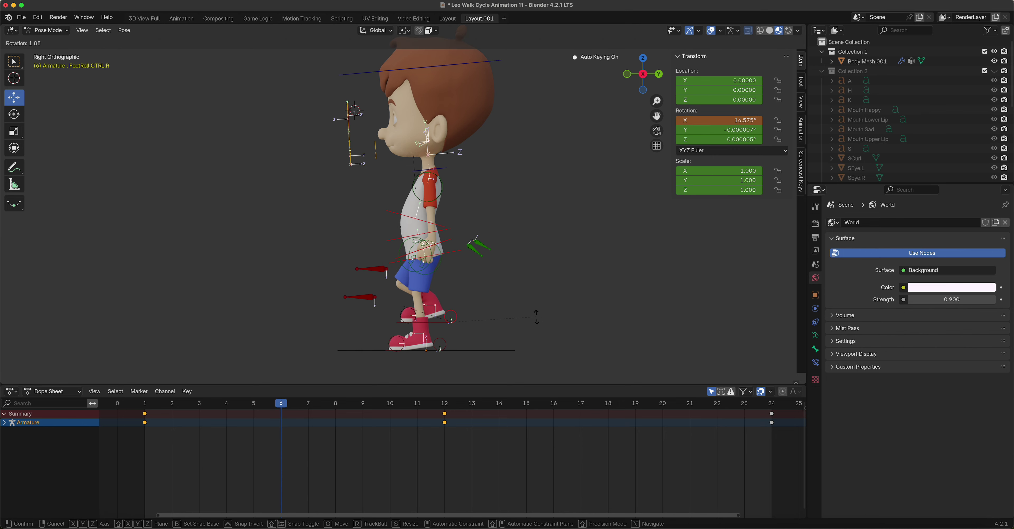
pyautogui.click(530, 339)
# Rotate Foot.CTRL.R at frame 6 to W 0.916 and X 0.400, tipping the raised right foot toe-down.
pyautogui.click(450, 328)
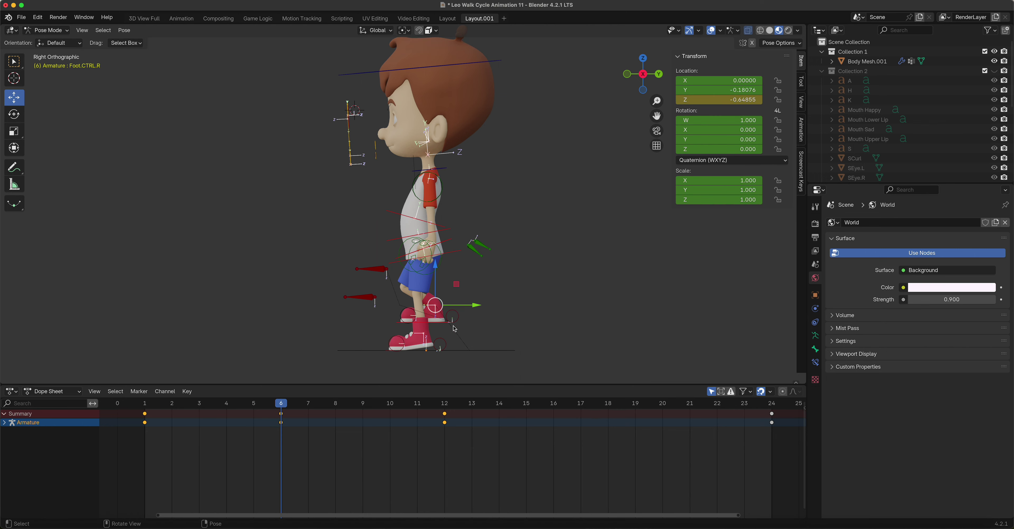
pyautogui.press('r')
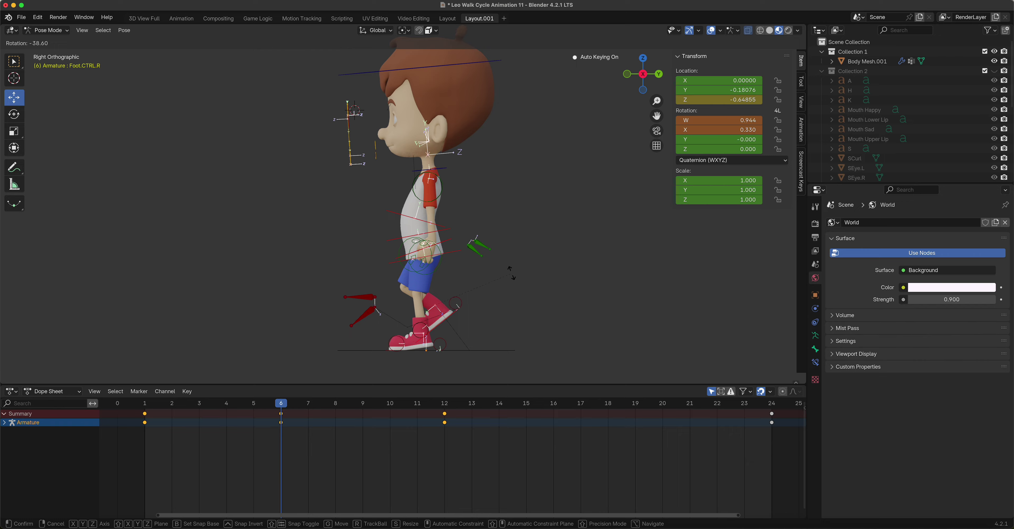
pyautogui.click(507, 263)
pyautogui.moveTo(507, 262); pyautogui.dragTo(435, 304, button='middle')
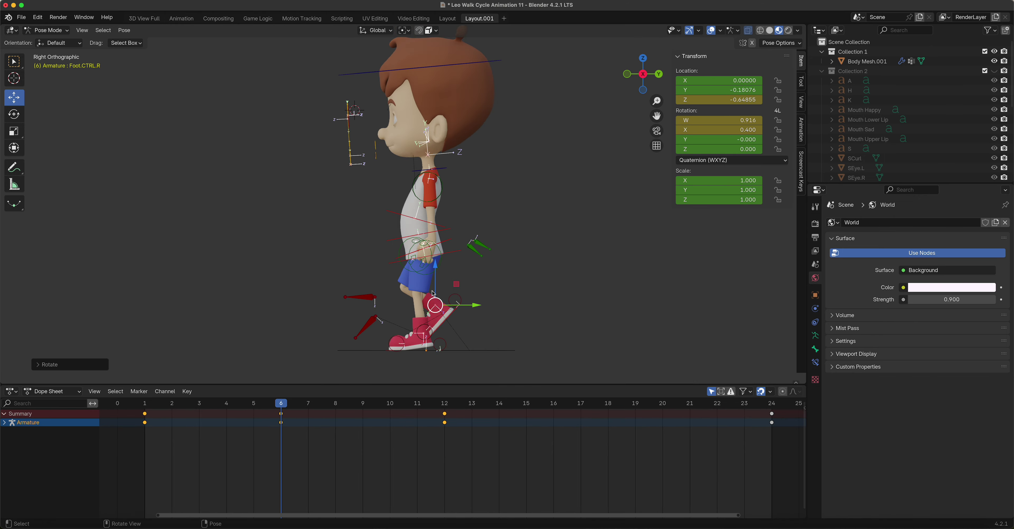
pyautogui.scroll(3, 433, 294)
pyautogui.scroll(-1, 456, 292)
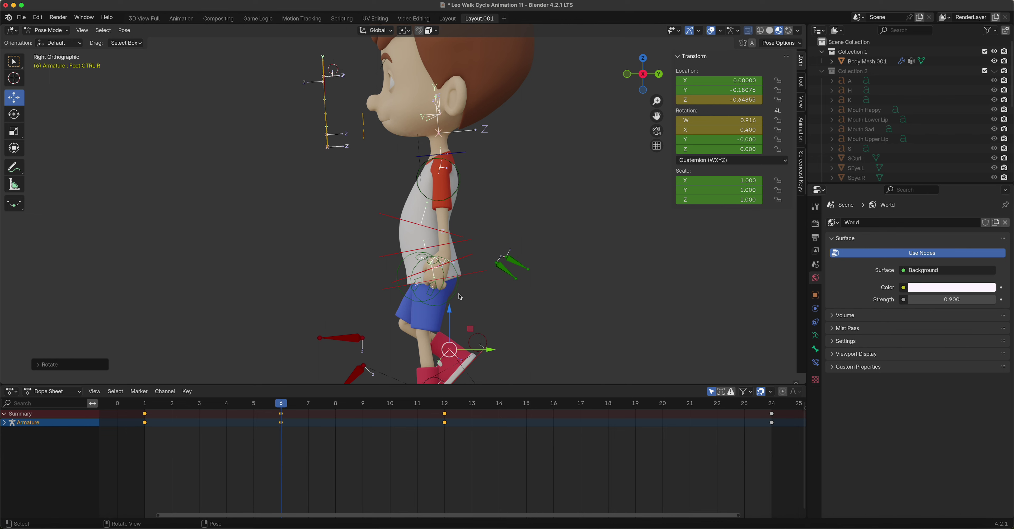
# Move Hand.CTRL.L back at frame 6 to about Y -1.065, Z 0.174, and rotate it to W 0.624, X -0.093, Y 0.097, Z 0.716.
pyautogui.scroll(-1, 461, 296)
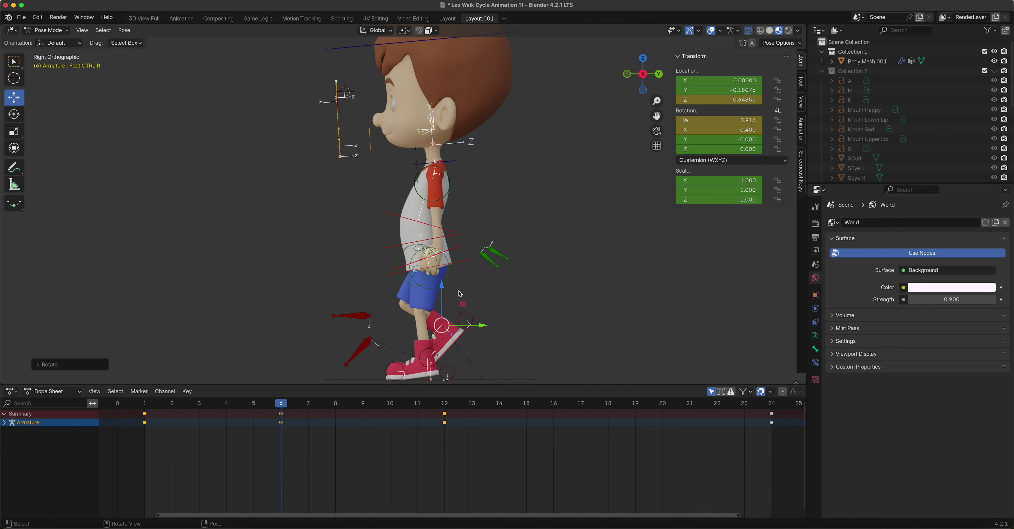
pyautogui.click(450, 275)
pyautogui.press('g')
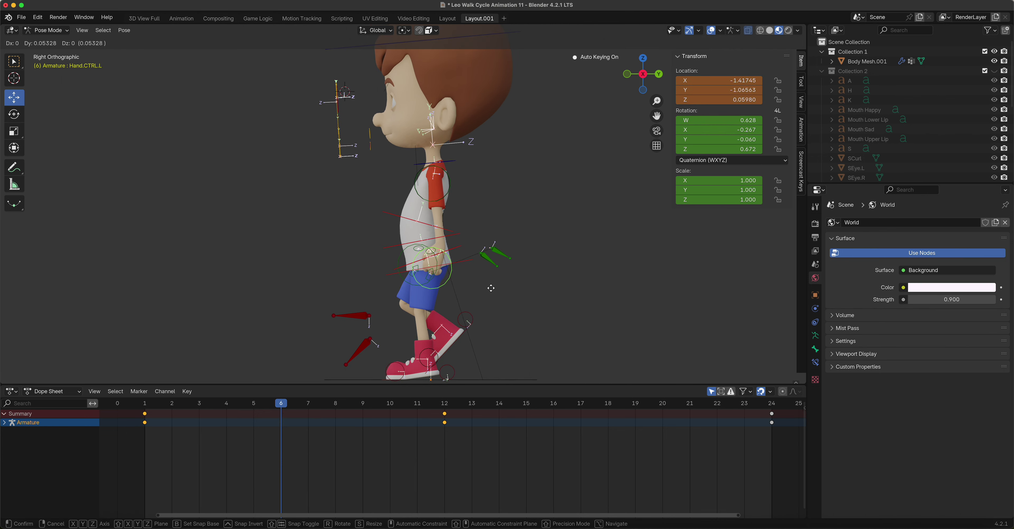
pyautogui.click(519, 304)
pyautogui.press('r')
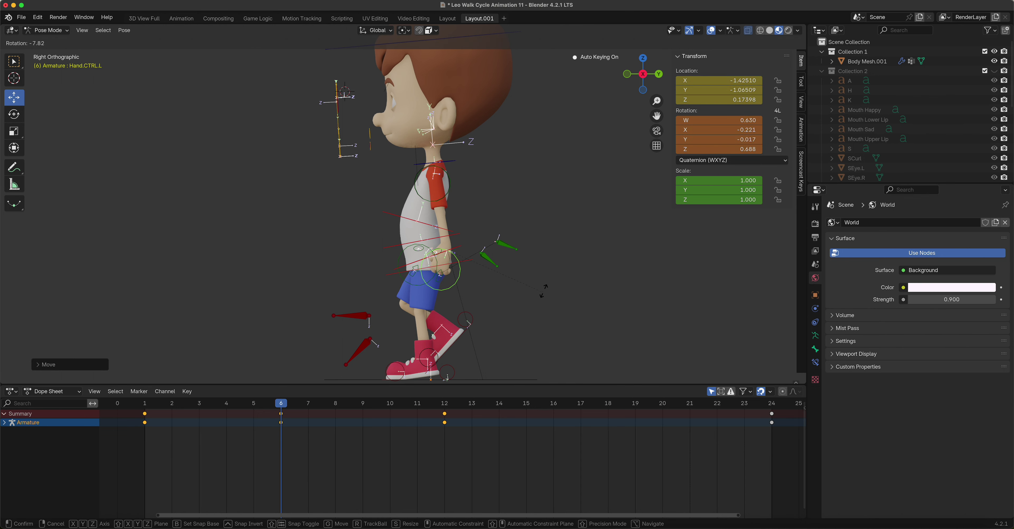
pyautogui.click(531, 255)
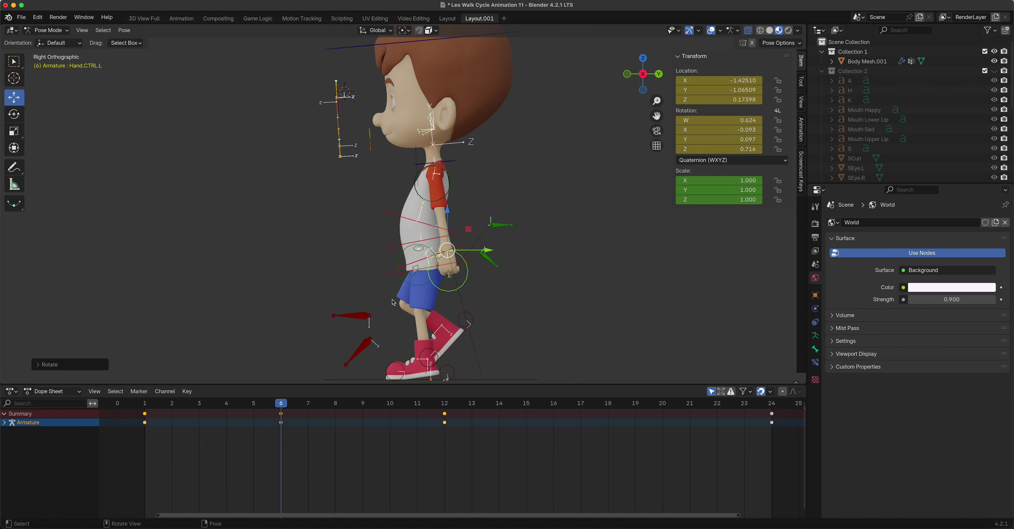
# Turn on the Screencast Keys display and hide the viewport sidebar.
pyautogui.press('ctrl+KP_3')
pyautogui.click(801, 81)
pyautogui.click(800, 61)
pyautogui.click(800, 171)
pyautogui.click(684, 57)
pyautogui.press('n')
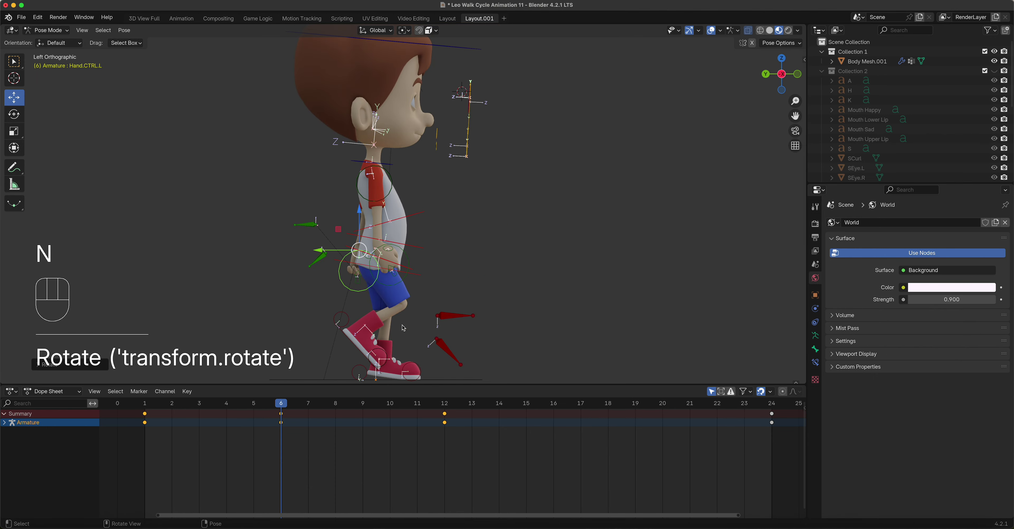
# Rotate and move Hand.CTRL.R in the side view at frame 6 so the right hand hangs slightly forward beside the hip.
pyautogui.click(407, 276)
pyautogui.scroll(2, 417, 285)
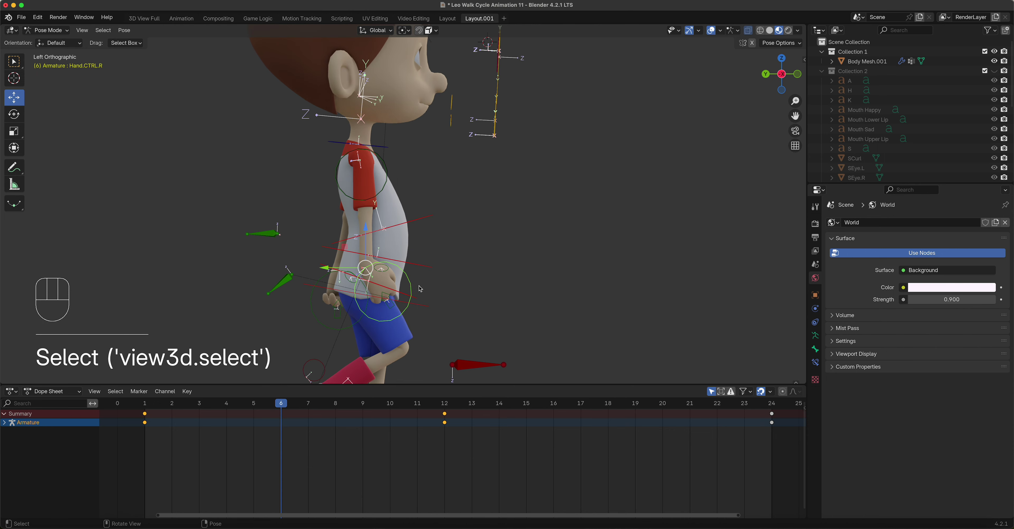
pyautogui.press('r')
pyautogui.click(494, 356)
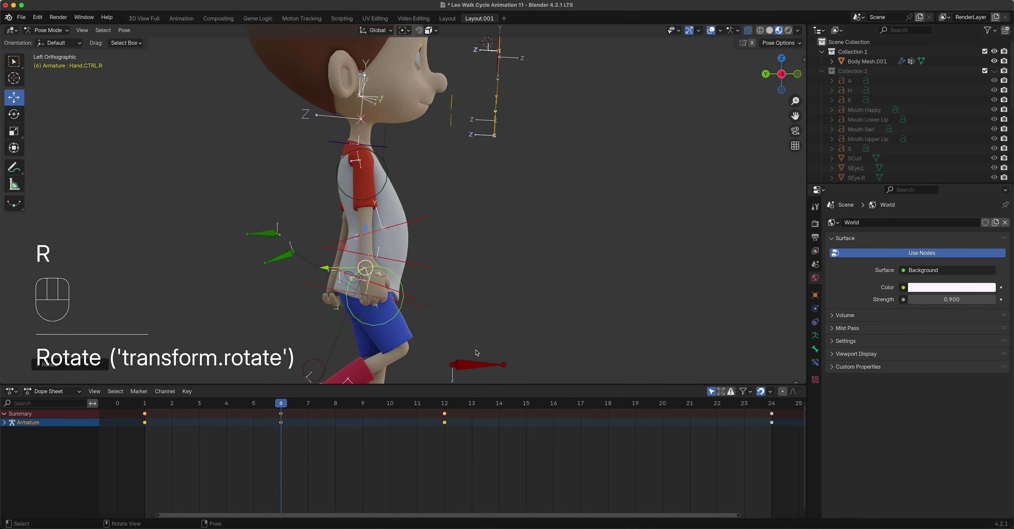
pyautogui.press('g')
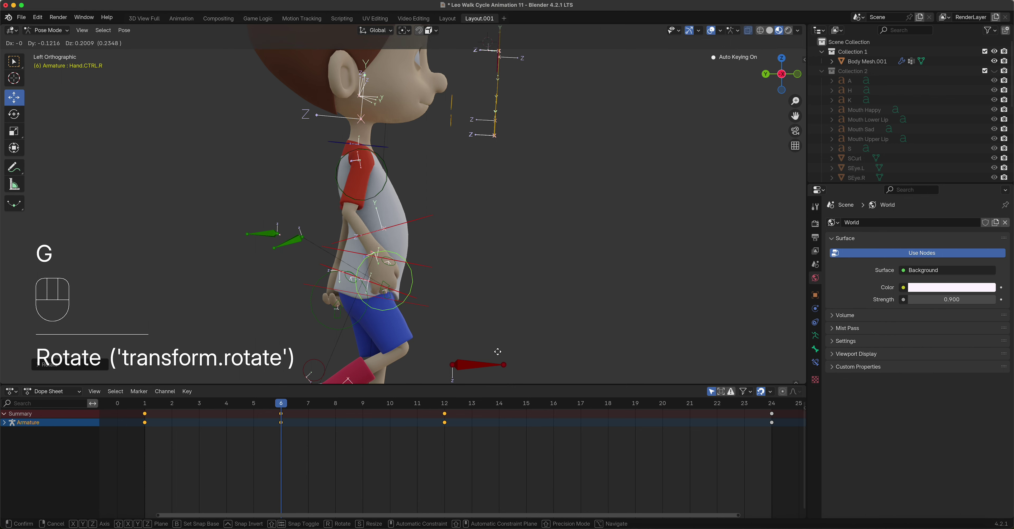
pyautogui.click(499, 356)
pyautogui.press('r')
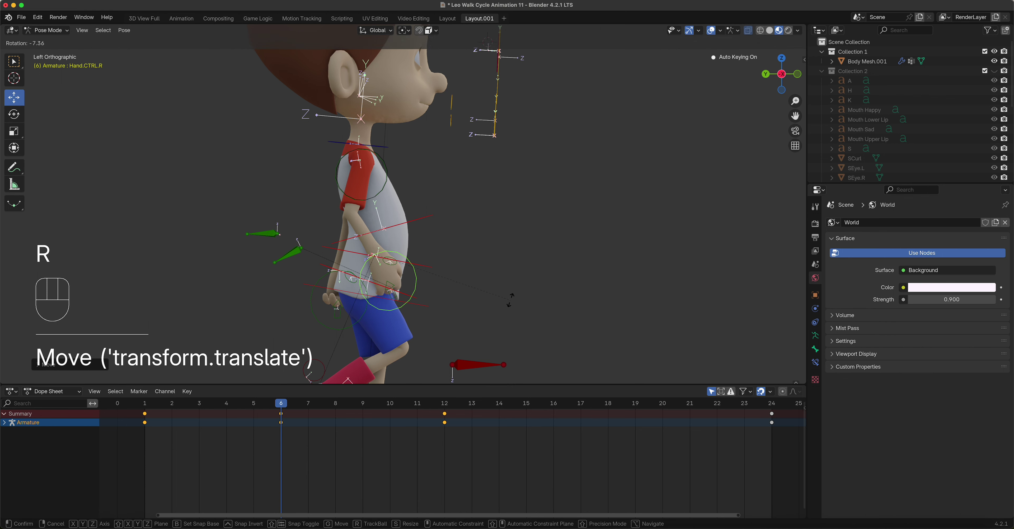
pyautogui.click(507, 329)
pyautogui.press('g')
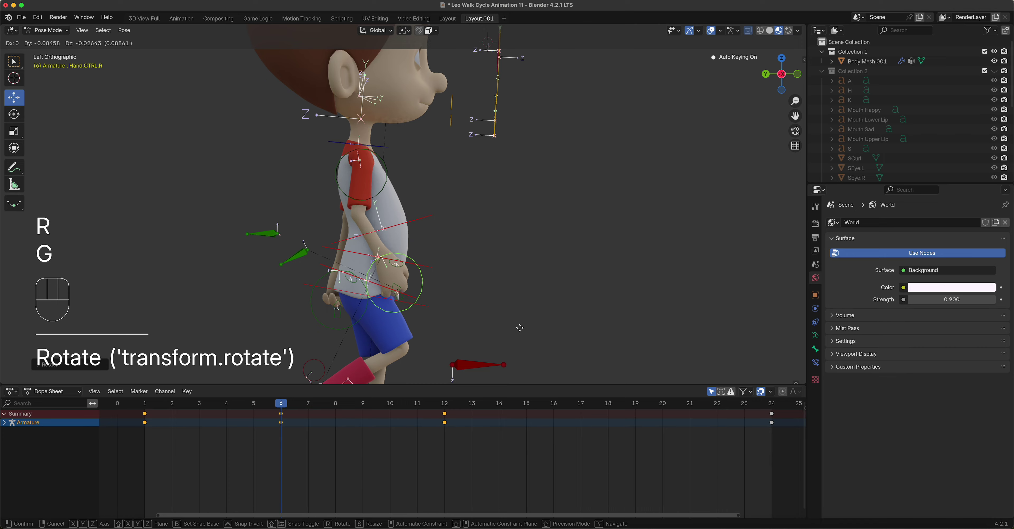
pyautogui.click(520, 330)
# Move Hand.CTRL.R about 0.12 outward from the body in the front view at frame 6 and rotate the hand to follow the arm.
pyautogui.moveTo(526, 329); pyautogui.dragTo(398, 334, button='middle')
pyautogui.press('KP_1')
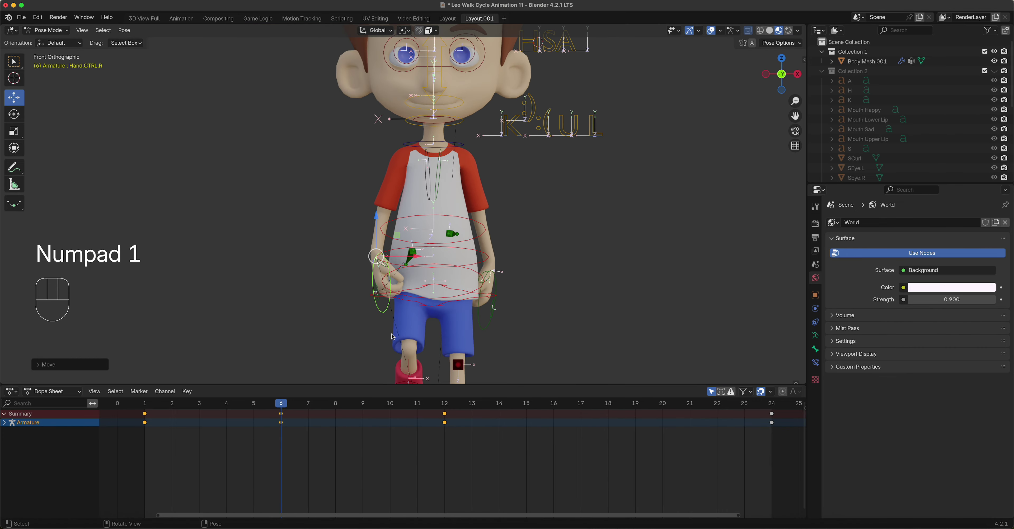
pyautogui.press('g')
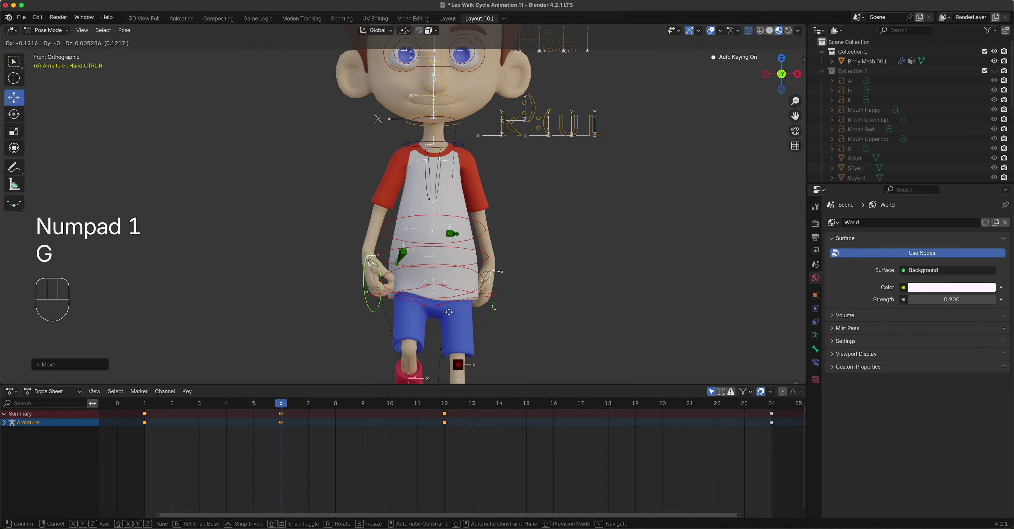
pyautogui.click(449, 312)
pyautogui.press('r')
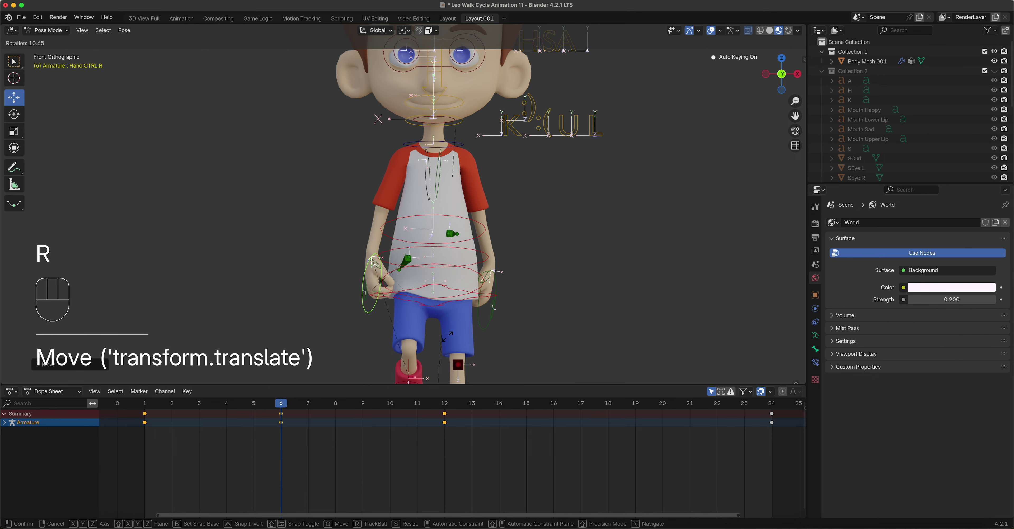
pyautogui.click(441, 348)
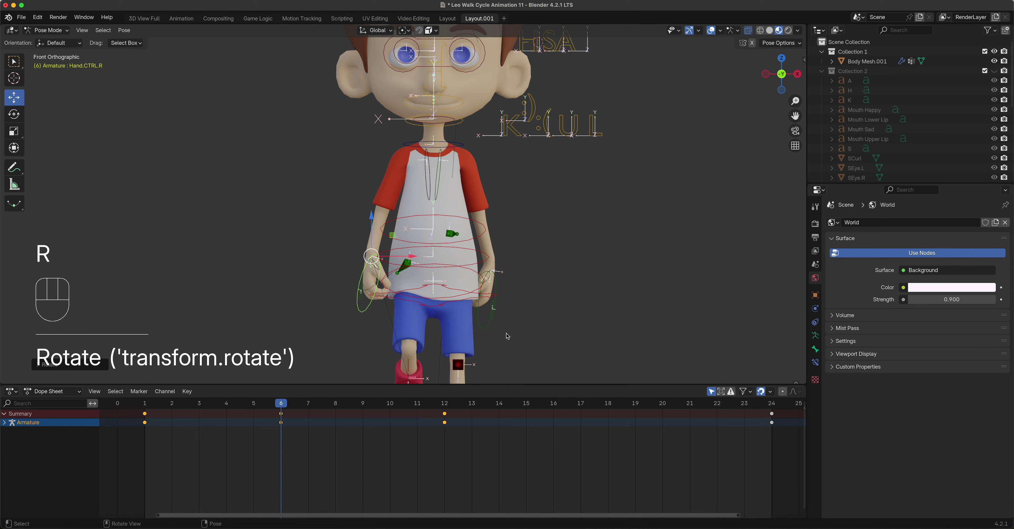
# Rotate Hand.CTRL.L in the front view at frame 6 so the left hand angles outward like the right one.
pyautogui.click(496, 325)
pyautogui.press('r')
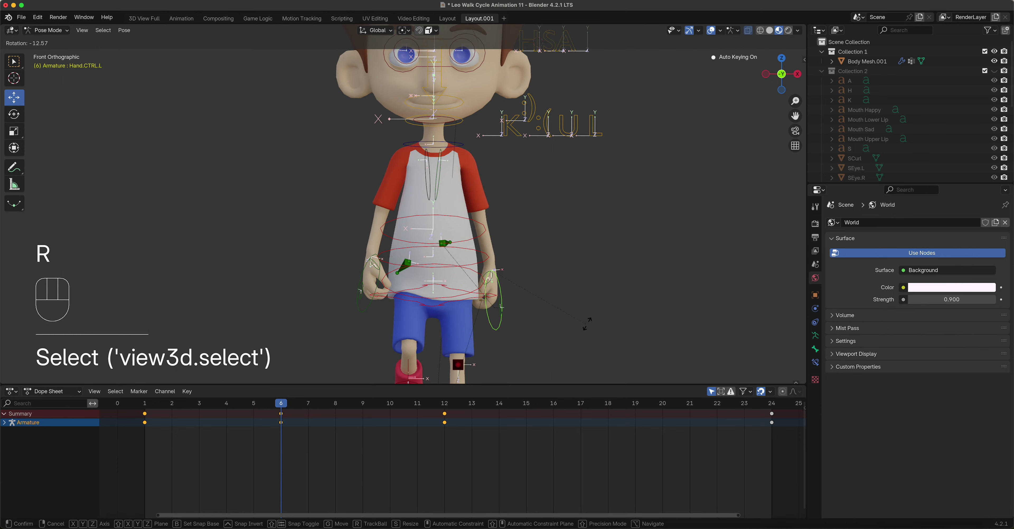
pyautogui.click(577, 311)
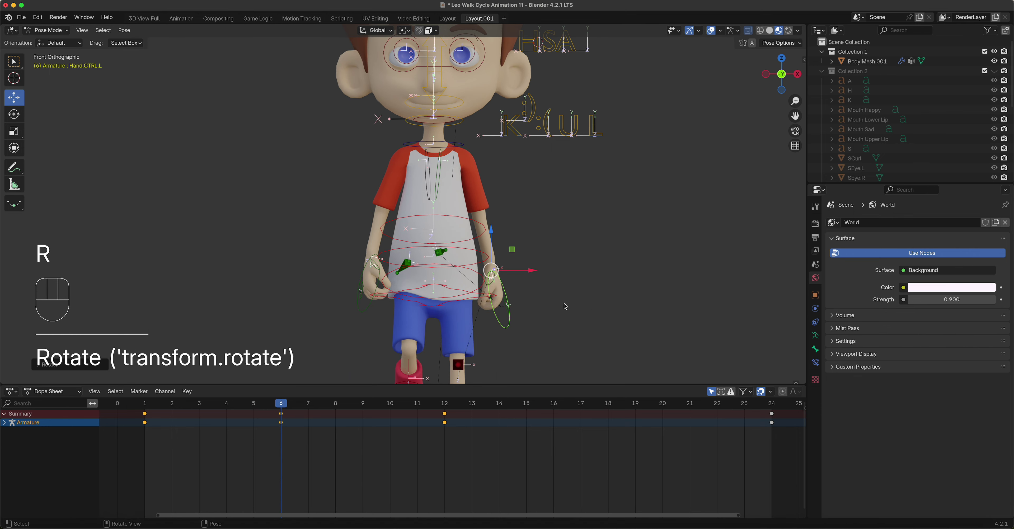
# Insert a Location & Rotation keyframe for all bones at frame 6 and select that frame's keys.
pyautogui.scroll(-3, 506, 268)
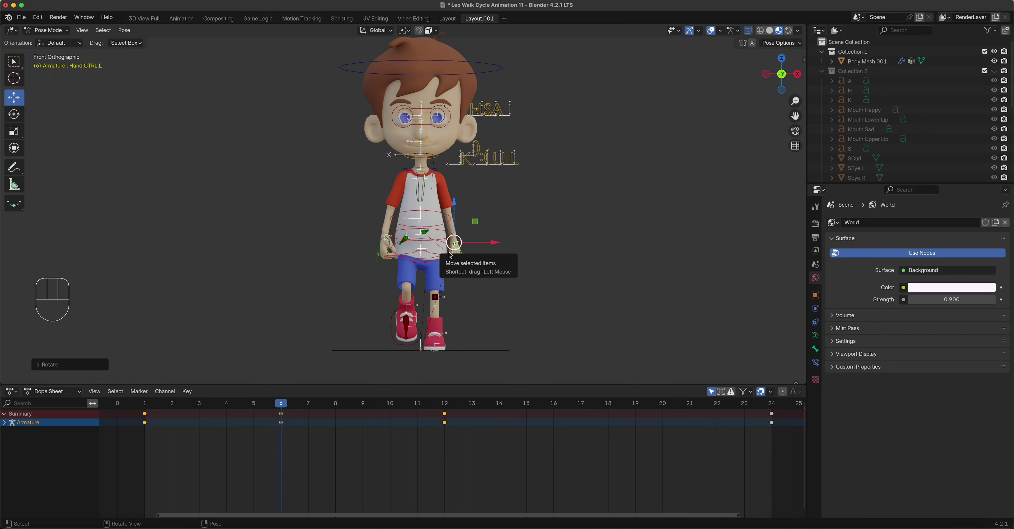
pyautogui.press('a')
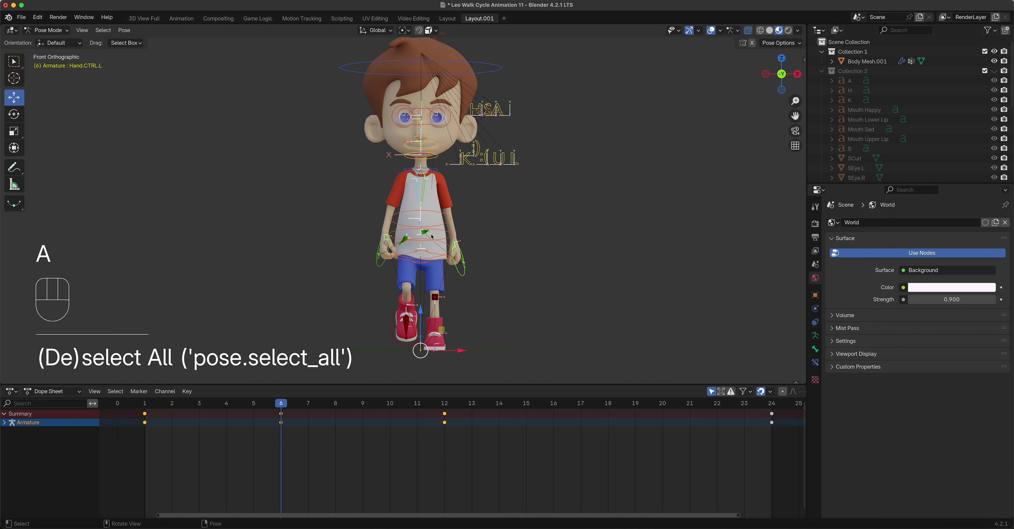
pyautogui.press('k')
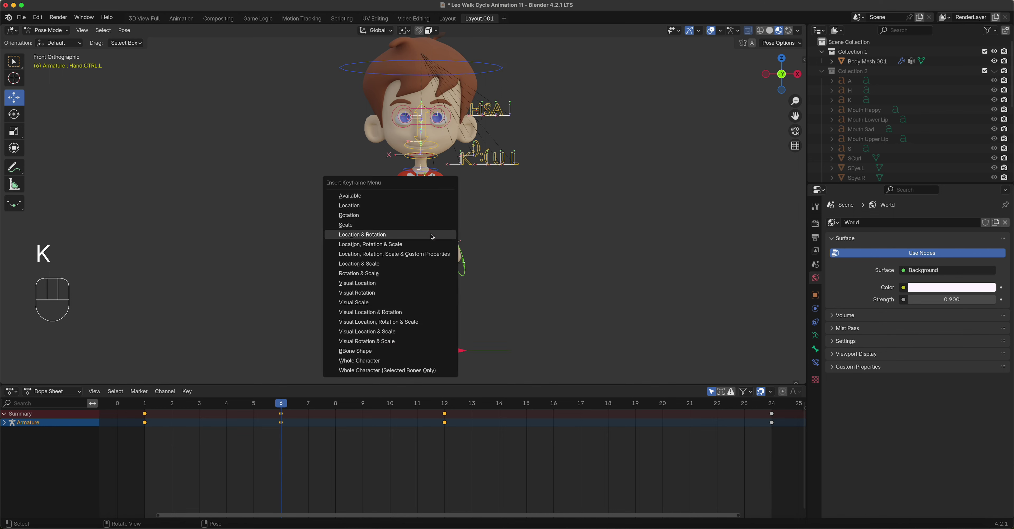
pyautogui.click(417, 238)
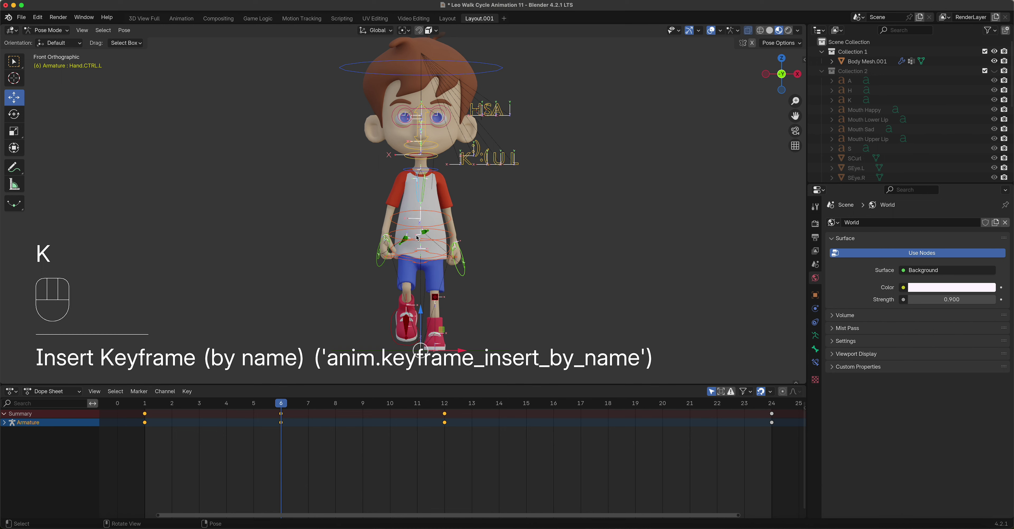
pyautogui.moveTo(300, 444); pyautogui.dragTo(264, 413)
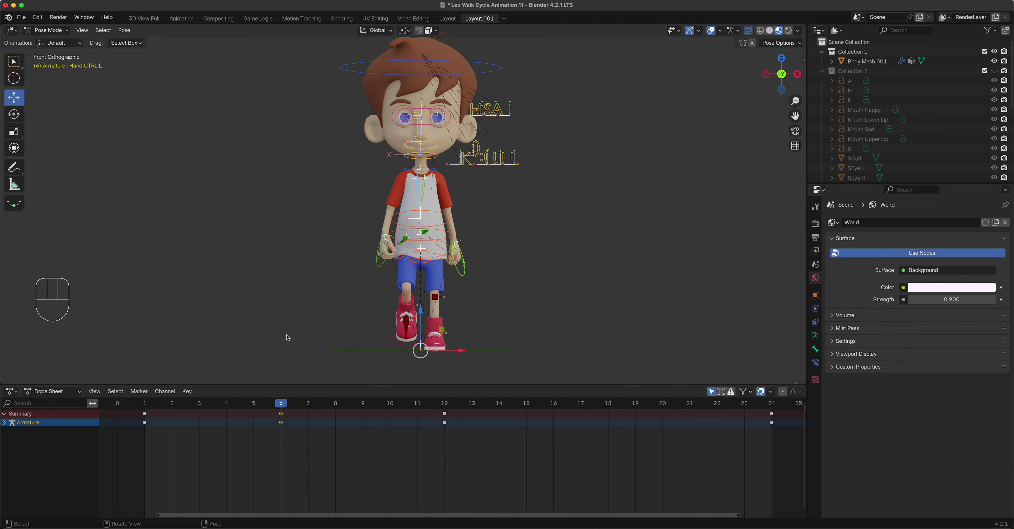
# Copy the frame 6 passing pose and paste it flipped at frame 18.
pyautogui.click(121, 33)
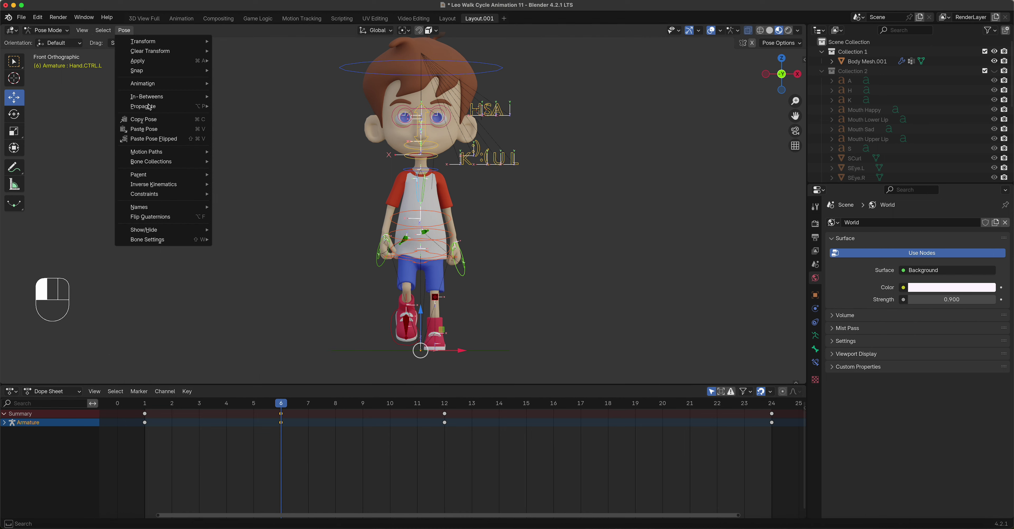
pyautogui.click(153, 120)
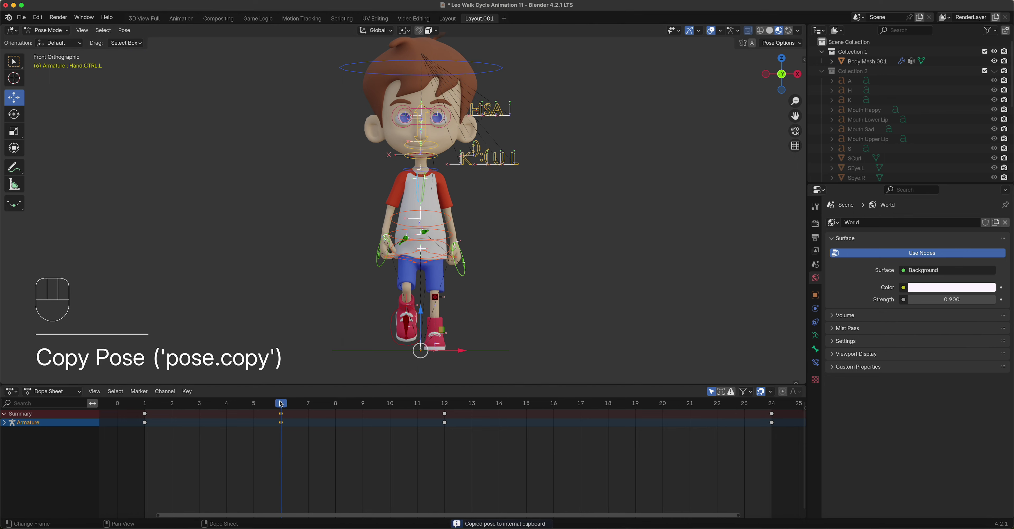
pyautogui.moveTo(281, 404); pyautogui.dragTo(618, 431)
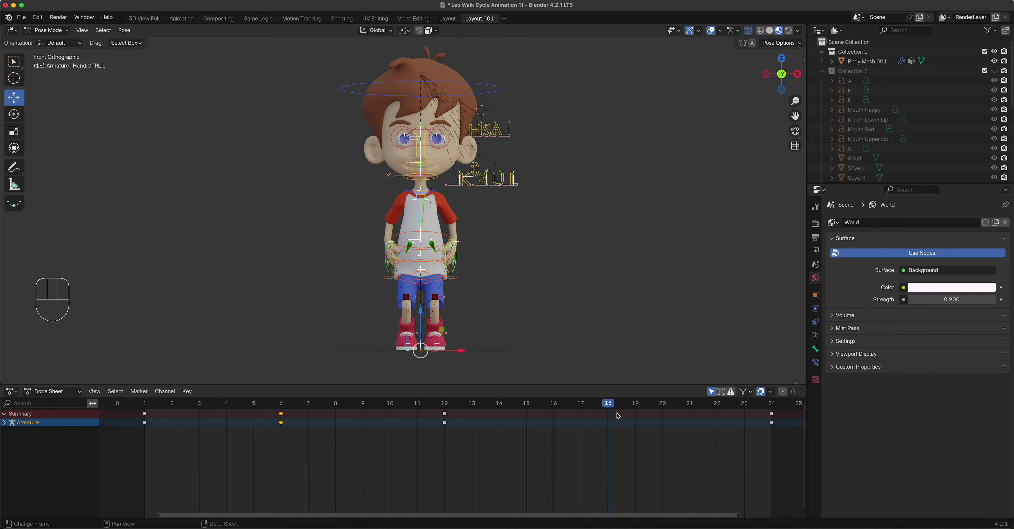
pyautogui.click(124, 31)
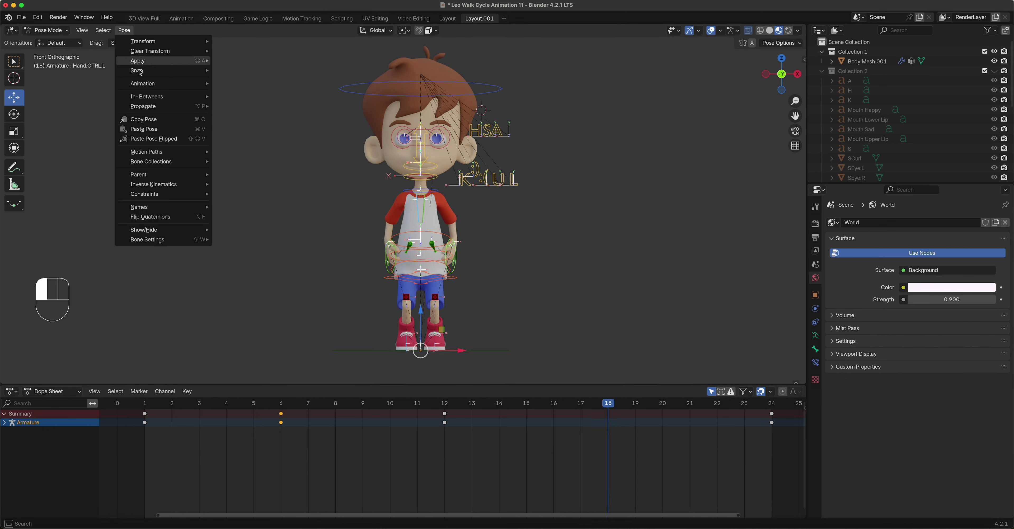
pyautogui.click(170, 140)
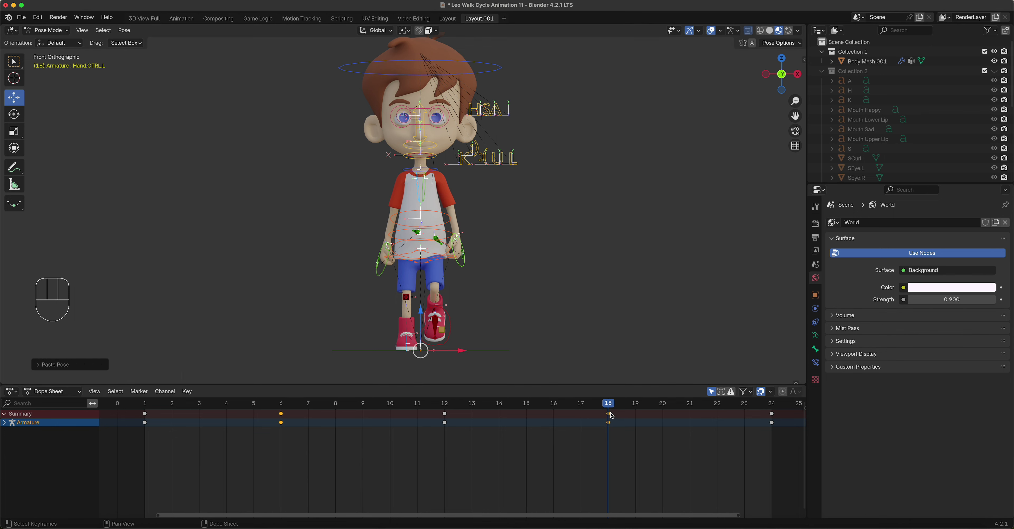
# Return to frame 6 and change the Dope Sheet editor to a Timeline.
pyautogui.moveTo(609, 418); pyautogui.dragTo(281, 418)
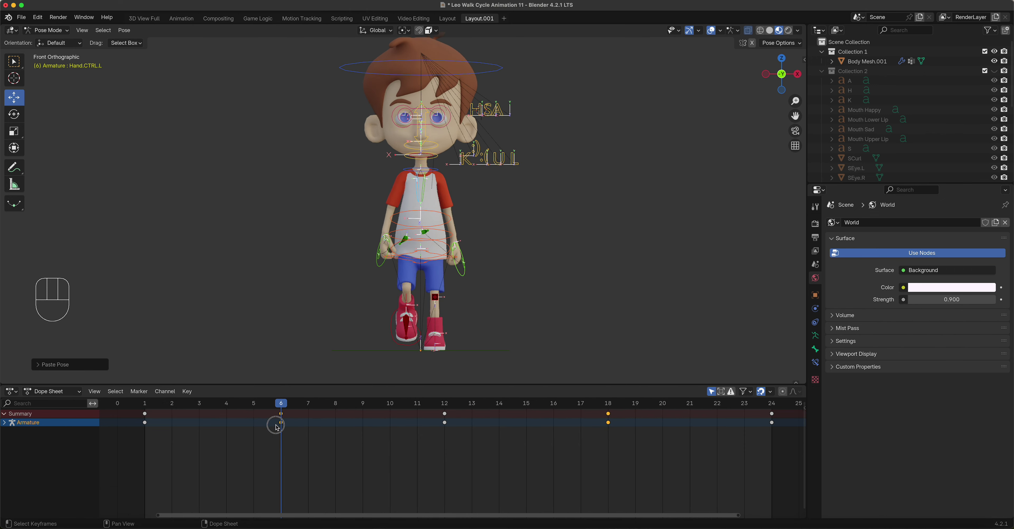
pyautogui.click(58, 392)
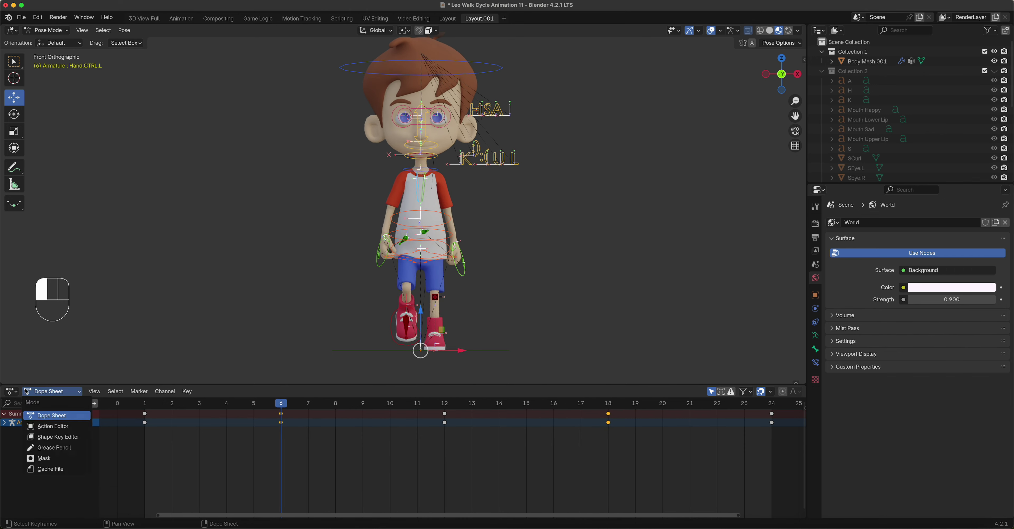
pyautogui.click(11, 391)
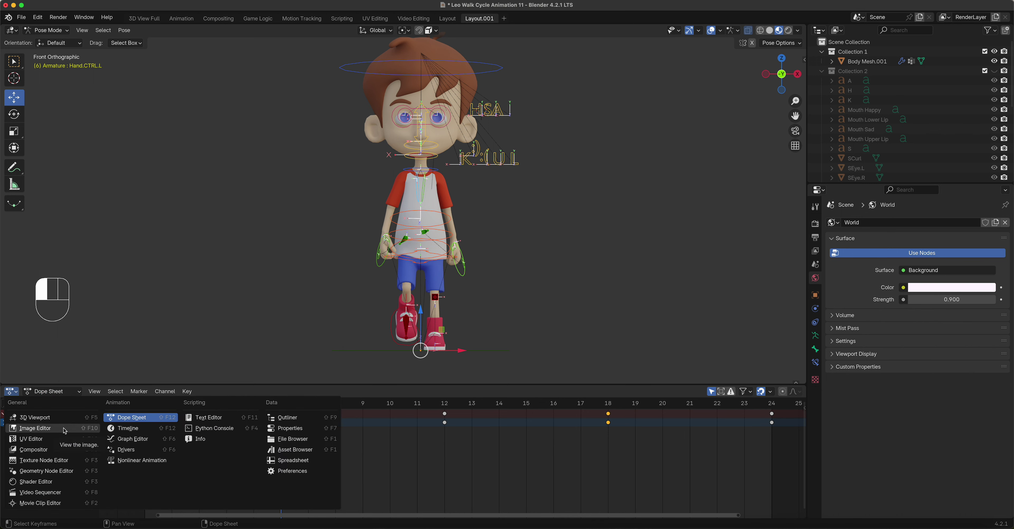
pyautogui.click(142, 428)
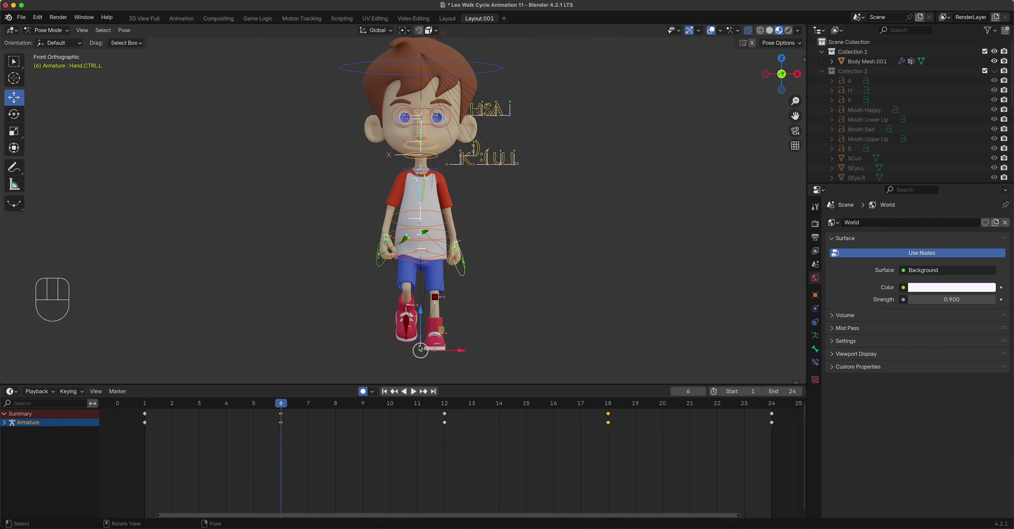
# Play back the walk cycle from an angled side view, then stop it.
pyautogui.moveTo(549, 238); pyautogui.dragTo(468, 234, button='middle')
pyautogui.press('space')
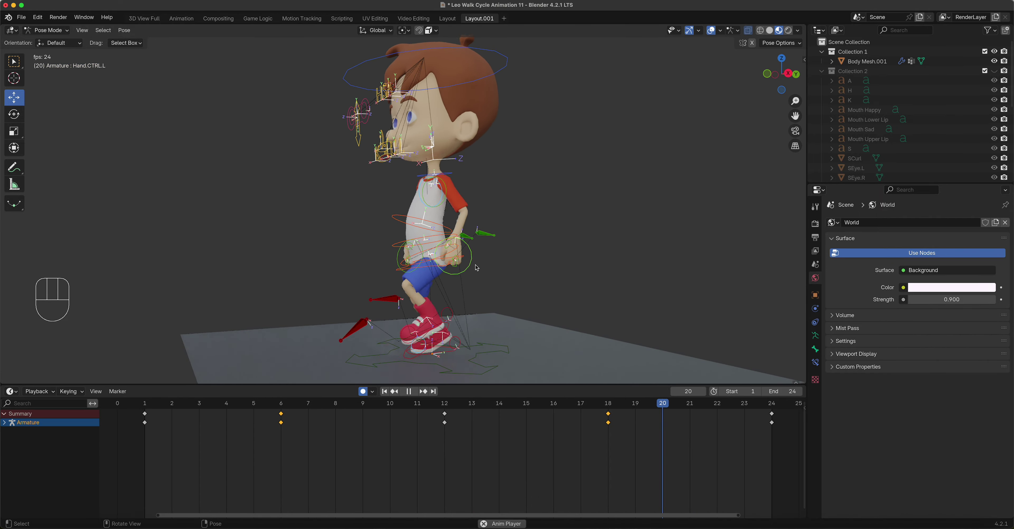
pyautogui.press('space')
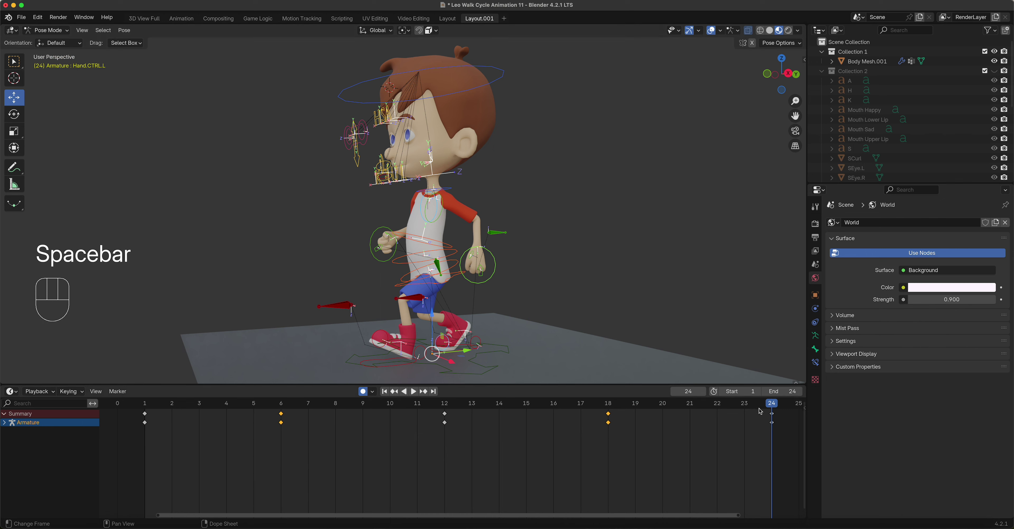
# Set the animation's end frame to 23 and play the loop, viewing the character from the opposite side.
pyautogui.press('Left')
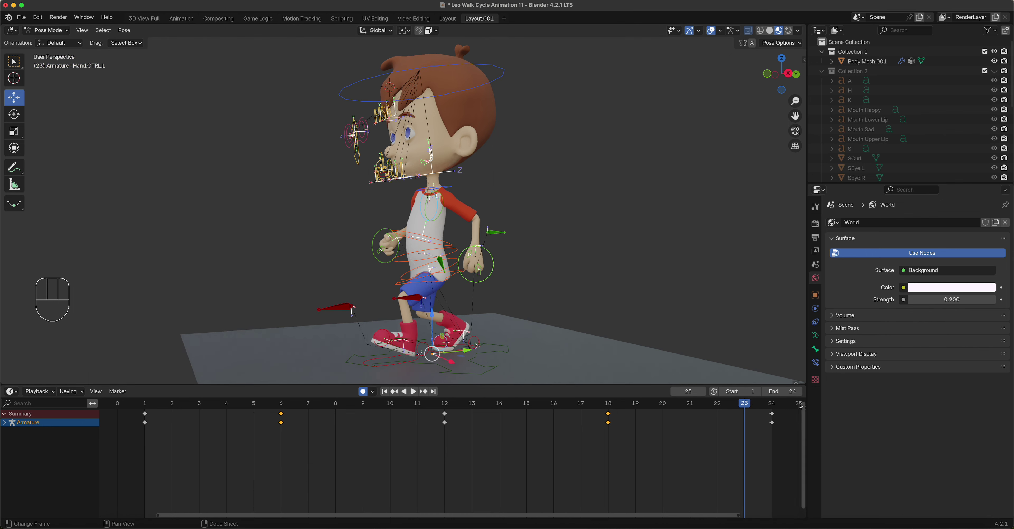
pyautogui.click(793, 392)
pyautogui.write('23')
pyautogui.press('Return')
pyautogui.press('space')
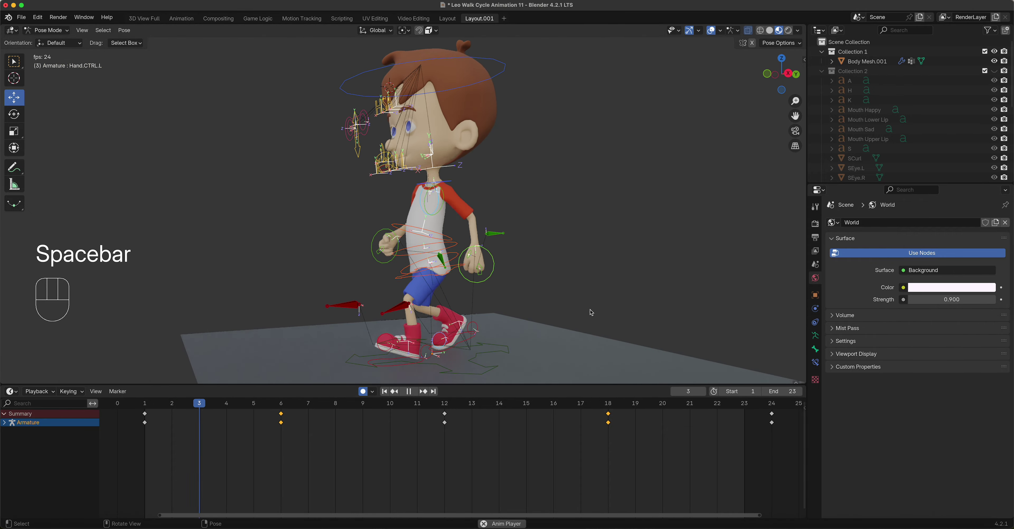
pyautogui.moveTo(490, 312); pyautogui.dragTo(559, 299, button='middle')
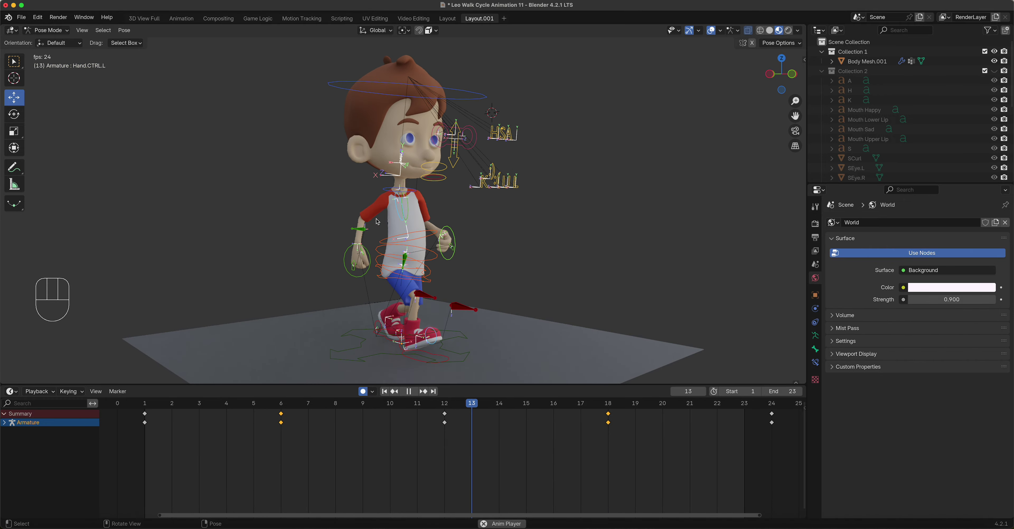
# Stop the playback and inspect the passing pose at frame 18 from an angled view.
pyautogui.press('space')
pyautogui.moveTo(470, 405); pyautogui.dragTo(605, 409)
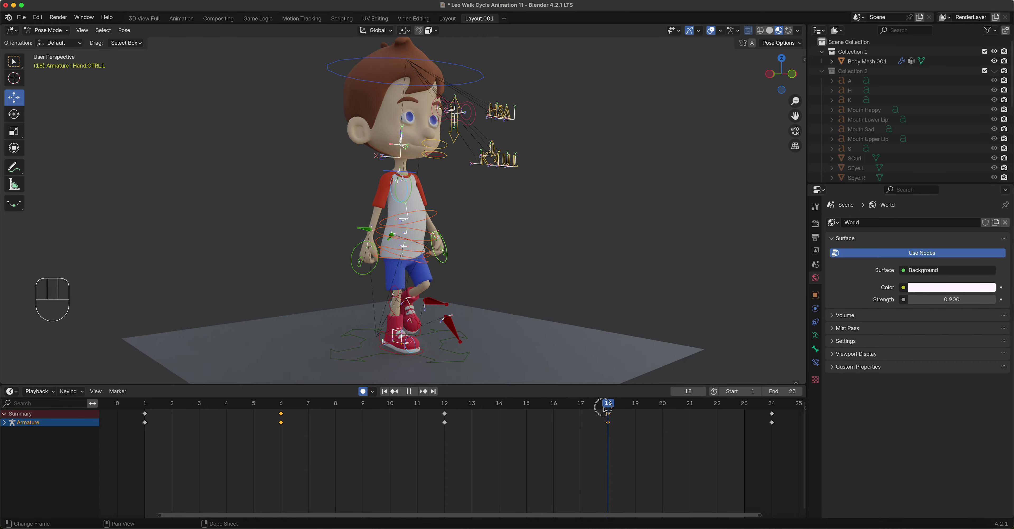
pyautogui.moveTo(413, 291); pyautogui.dragTo(467, 290, button='middle')
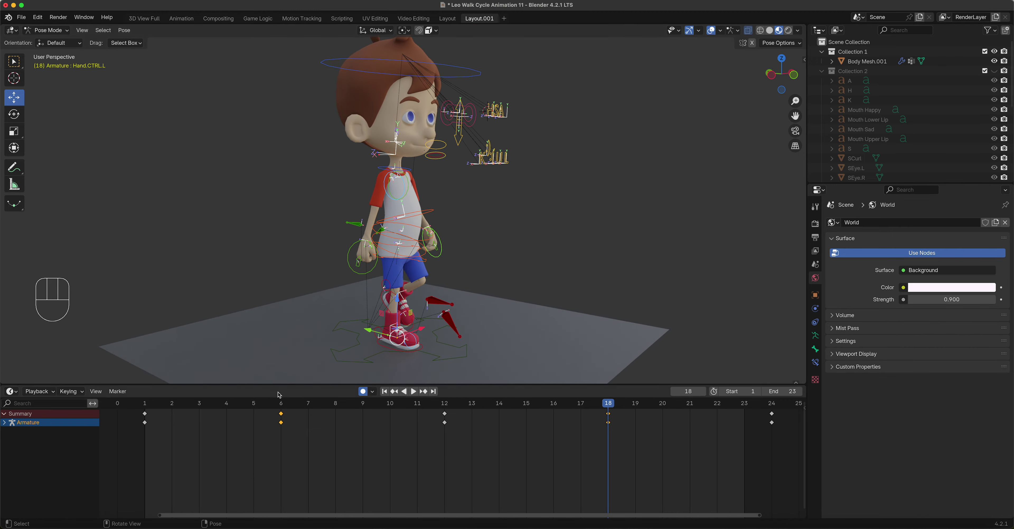
# At frame 6, in the right orthographic view, move the left hand control about 0.12 forward and 0.12 up.
pyautogui.press('Down')
pyautogui.press('Down')
pyautogui.moveTo(409, 311); pyautogui.dragTo(333, 284, button='middle')
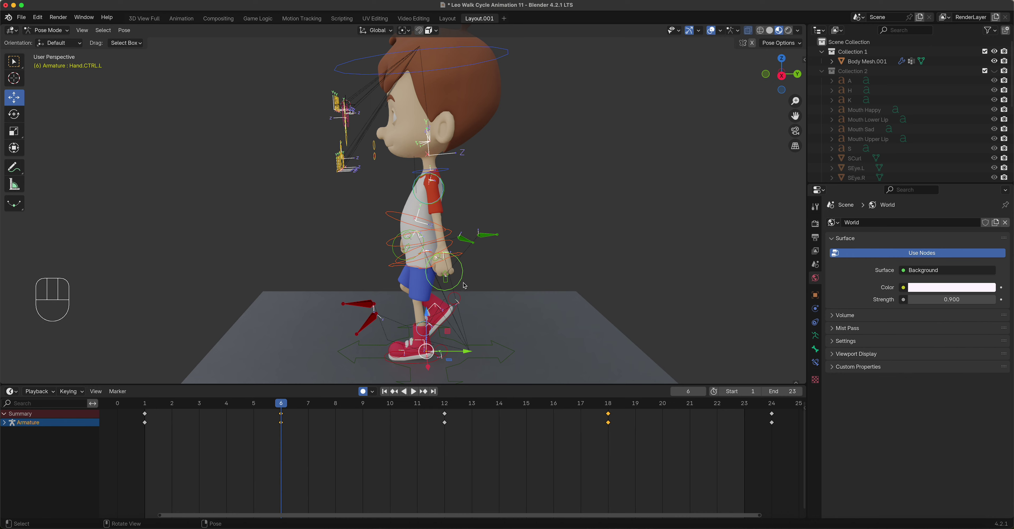
pyautogui.press('ctrl+KP_3')
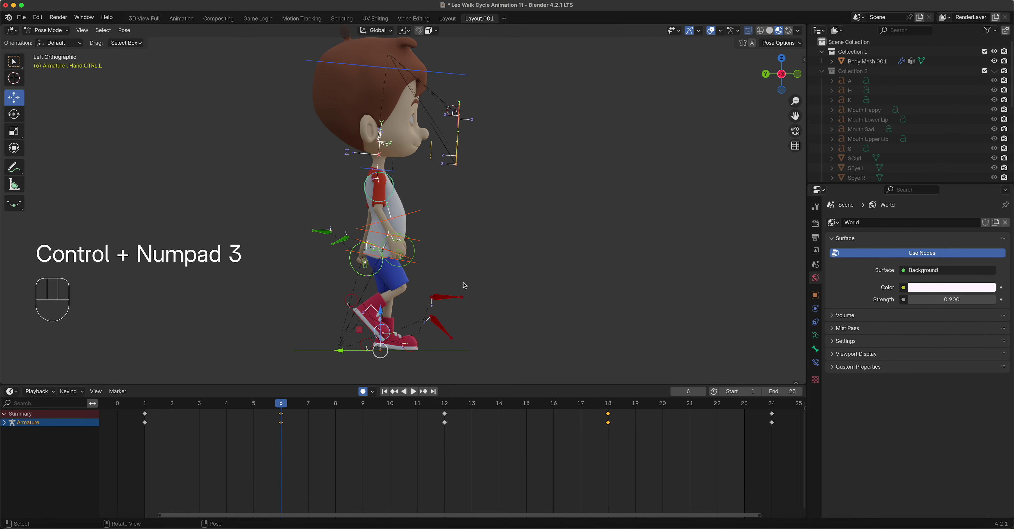
pyautogui.press('KP_3')
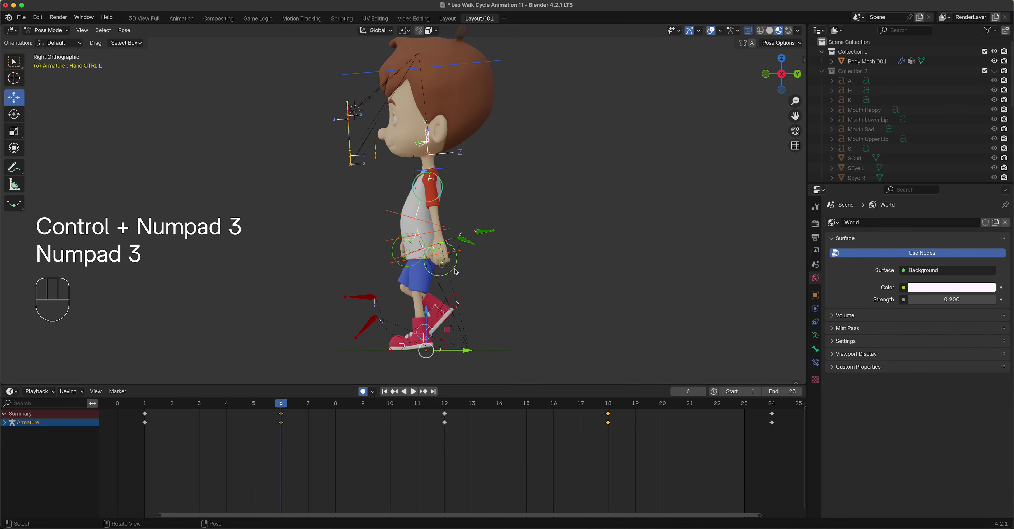
pyautogui.click(455, 272)
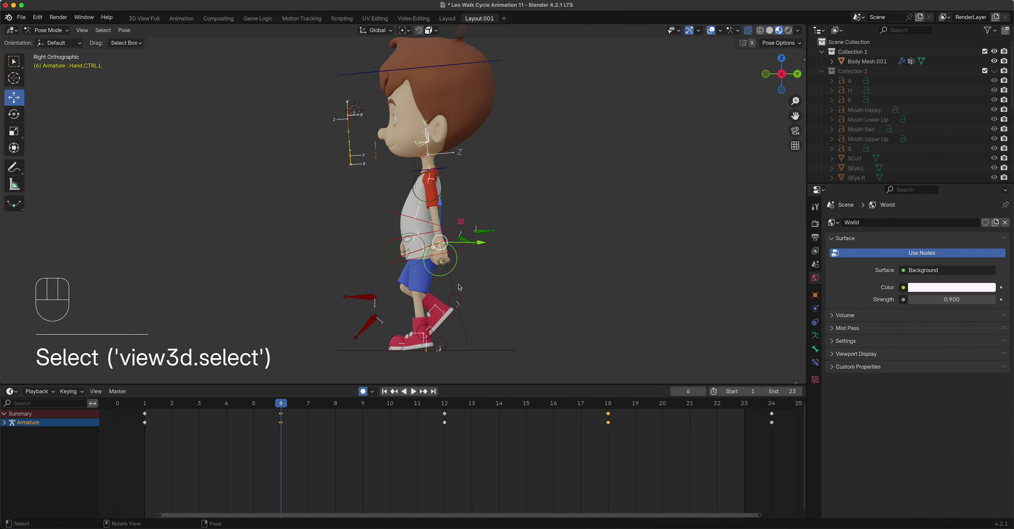
pyautogui.press('g')
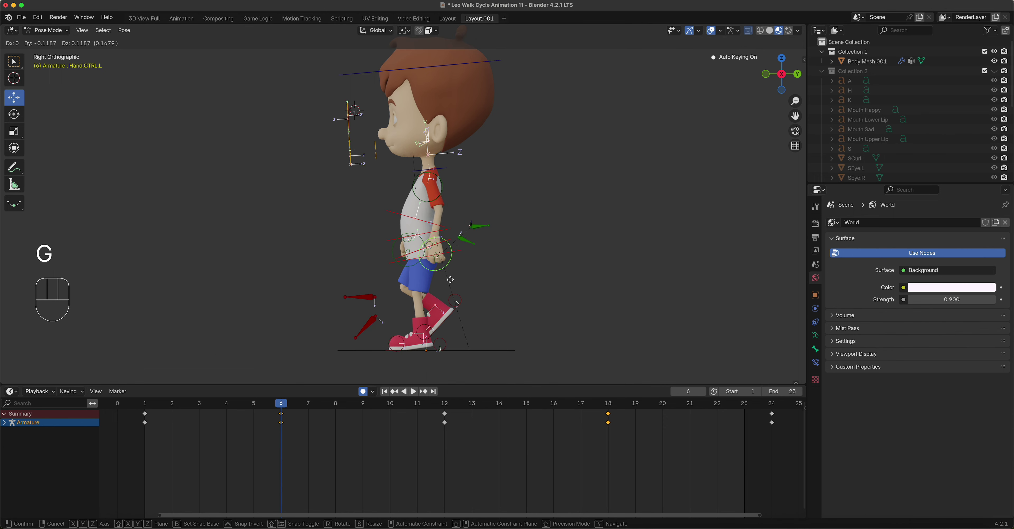
pyautogui.click(449, 279)
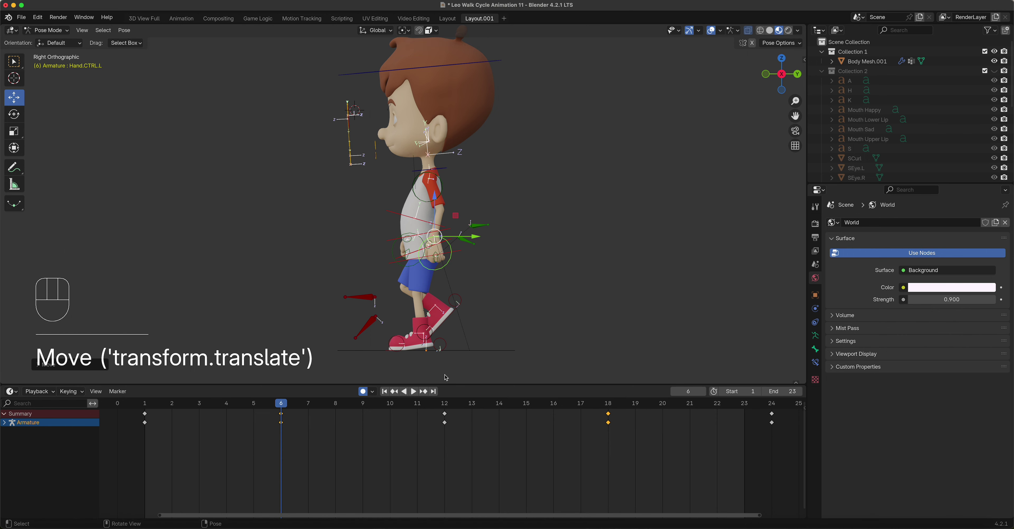
pyautogui.moveTo(282, 406)
pyautogui.mouseDown()
pyautogui.moveTo(225, 408)
pyautogui.moveTo(389, 413)
pyautogui.moveTo(290, 419)
pyautogui.mouseUp()
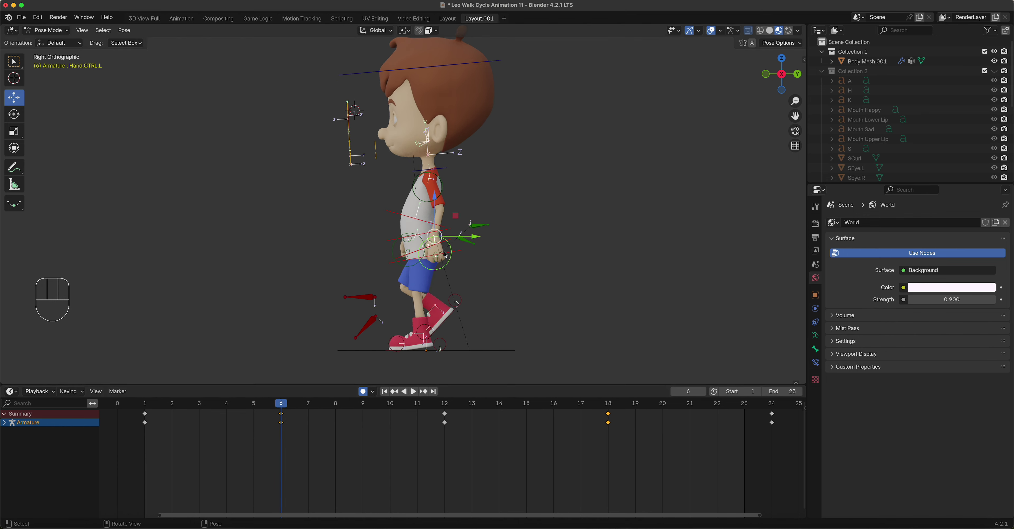
# Copy the pose of all bones at frame 6 and paste it flipped at frame 18.
pyautogui.press('a')
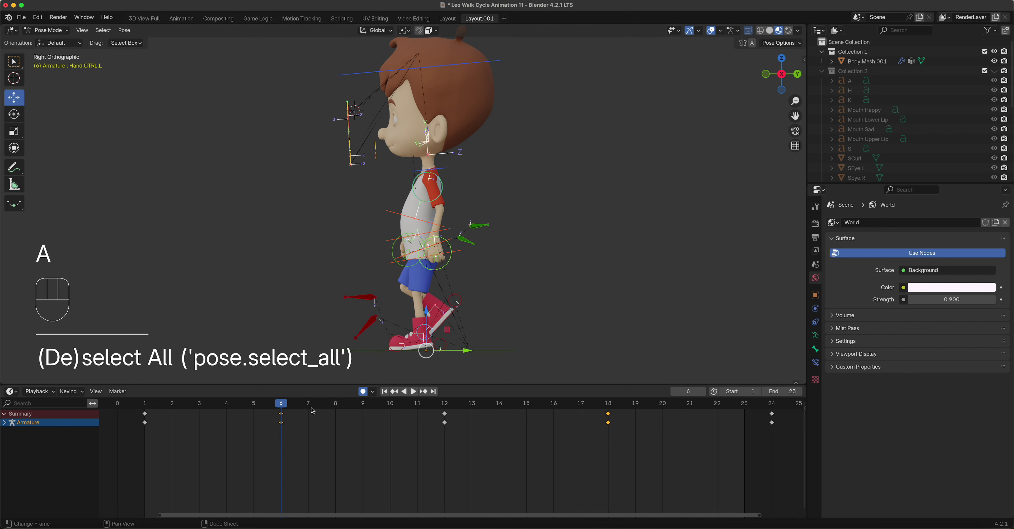
pyautogui.moveTo(299, 435); pyautogui.dragTo(272, 419)
pyautogui.moveTo(268, 410); pyautogui.dragTo(269, 411)
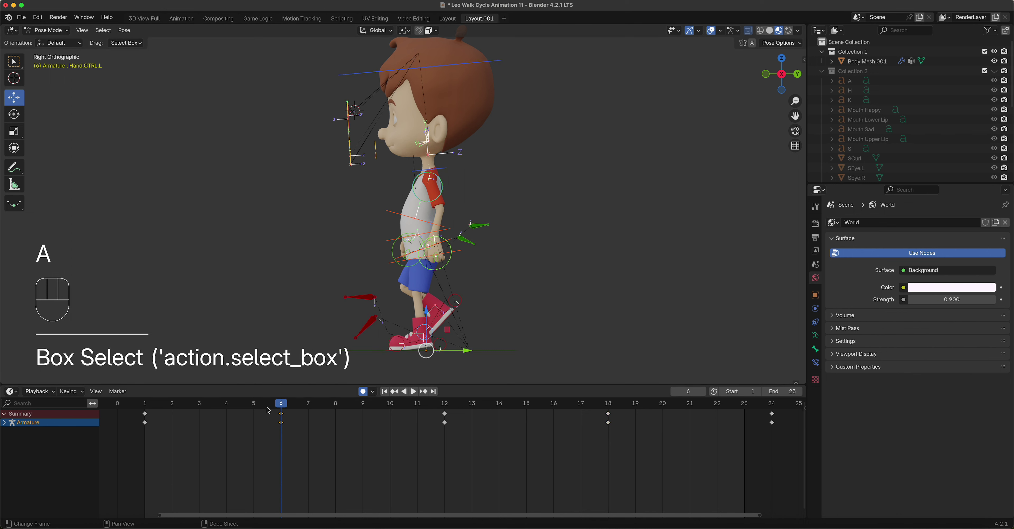
pyautogui.click(123, 31)
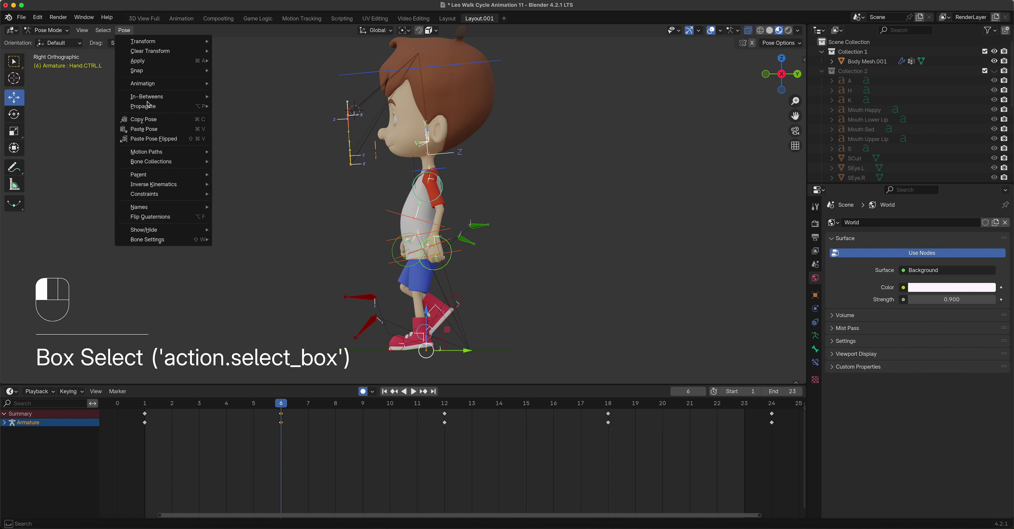
pyautogui.click(151, 120)
pyautogui.moveTo(283, 406); pyautogui.dragTo(621, 416)
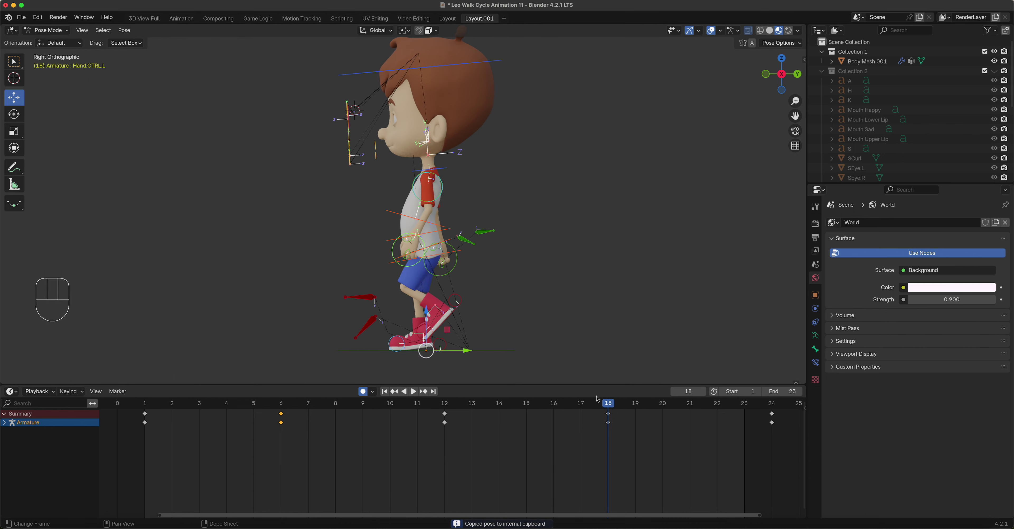
pyautogui.click(125, 30)
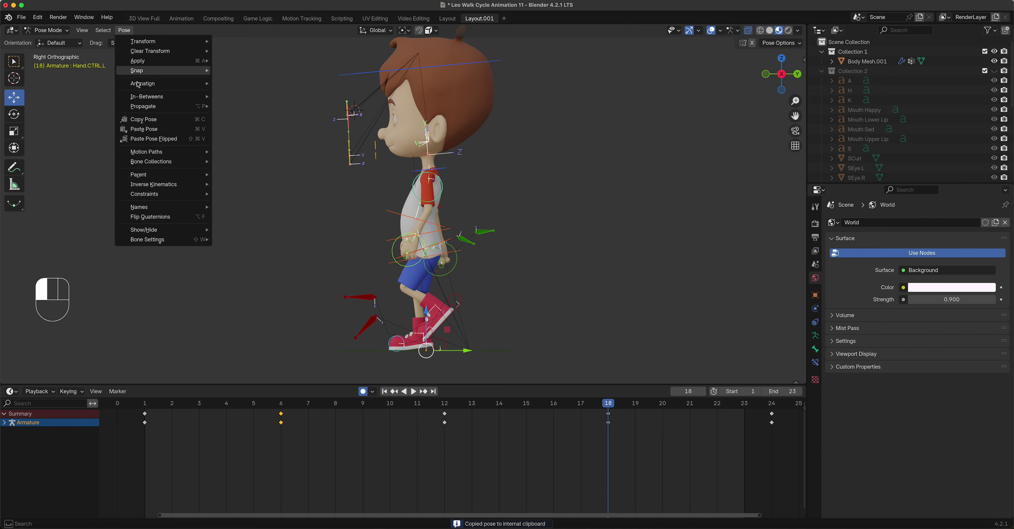
pyautogui.click(164, 137)
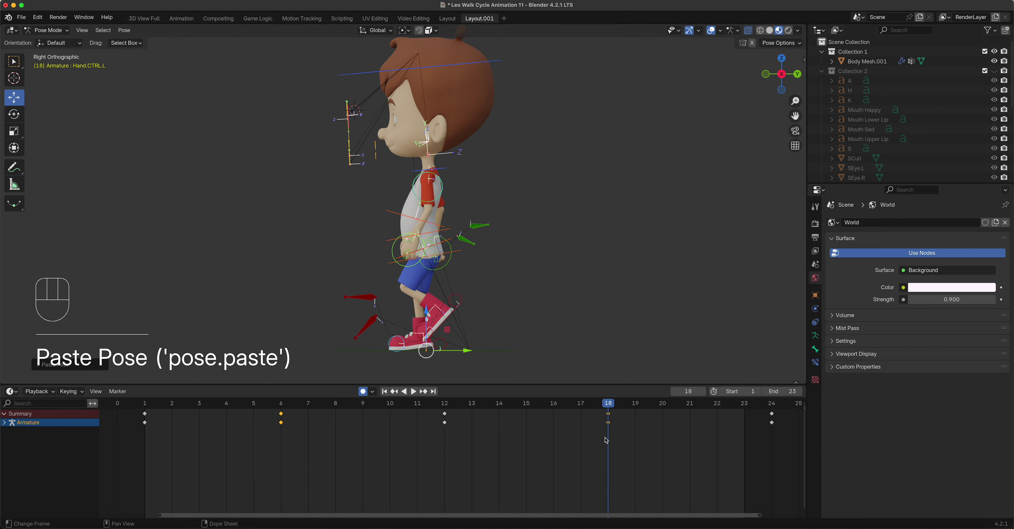
# Play the walk cycle from frame 1 and examine it from the front and from an angled side view.
pyautogui.moveTo(602, 409); pyautogui.dragTo(154, 459)
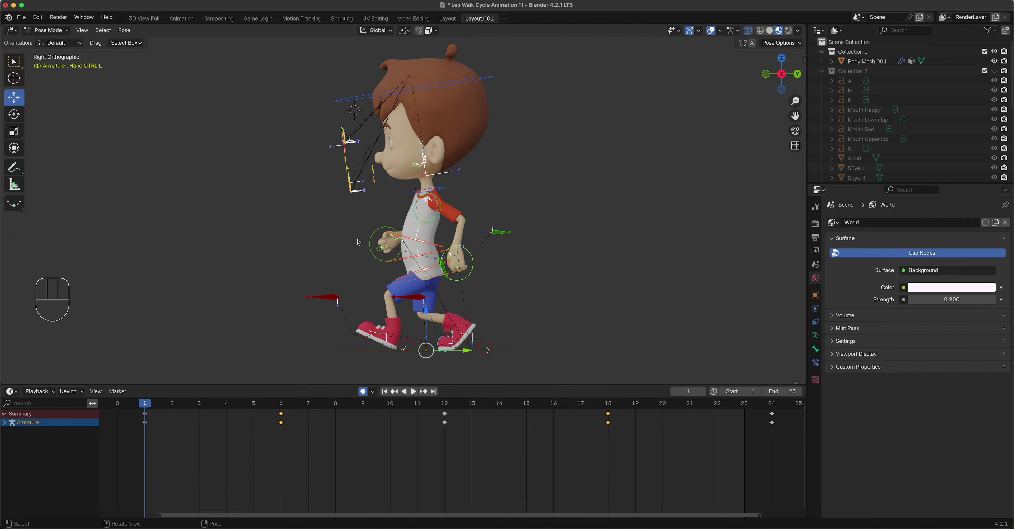
pyautogui.press('space')
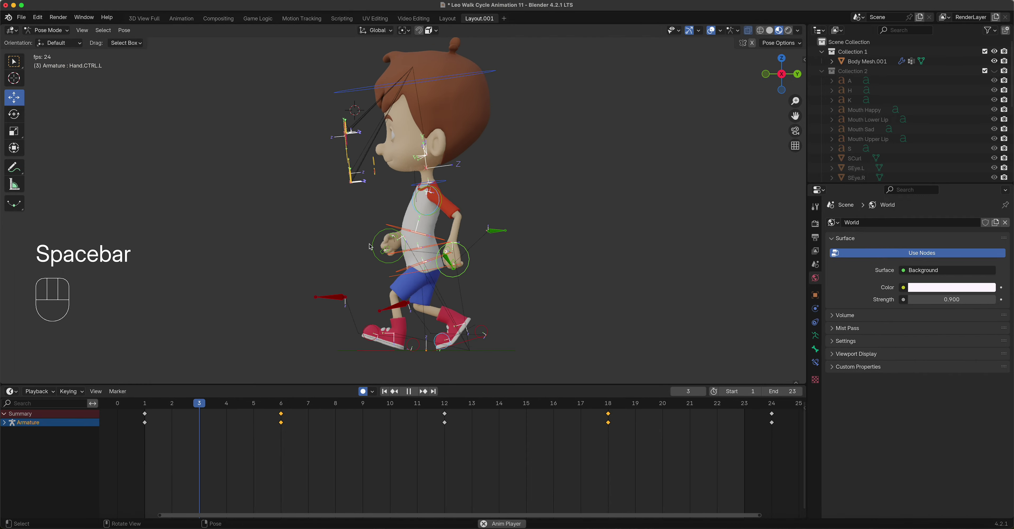
pyautogui.moveTo(370, 246); pyautogui.dragTo(513, 253, button='middle')
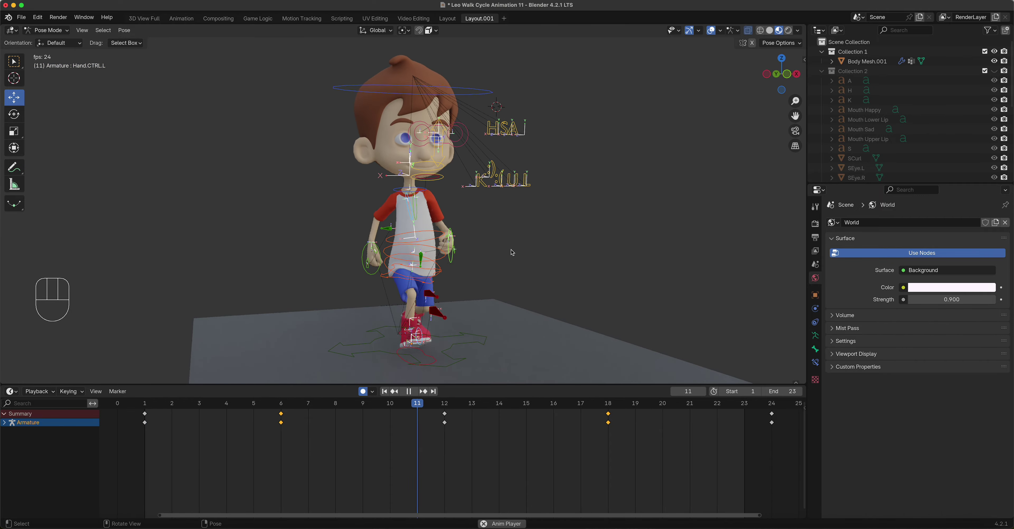
pyautogui.moveTo(518, 211); pyautogui.dragTo(441, 252, button='middle')
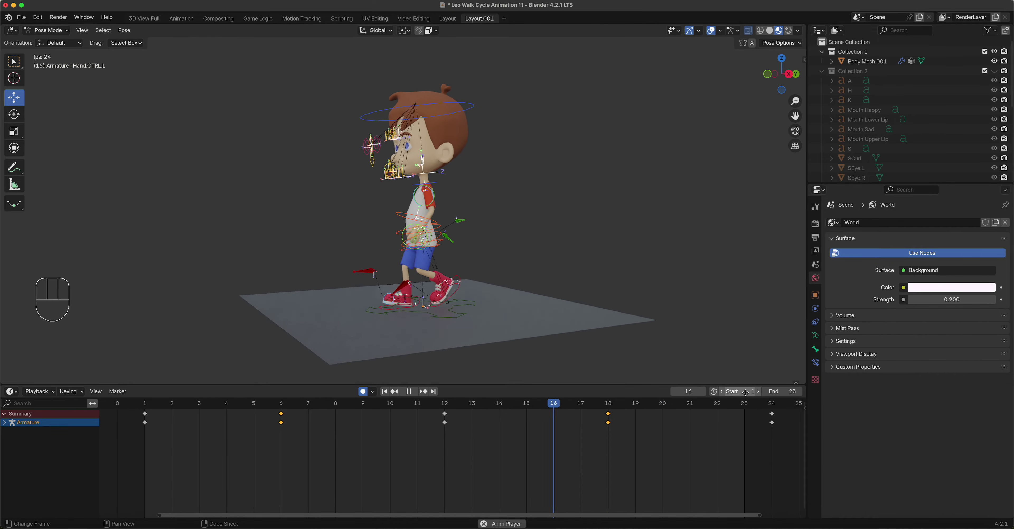